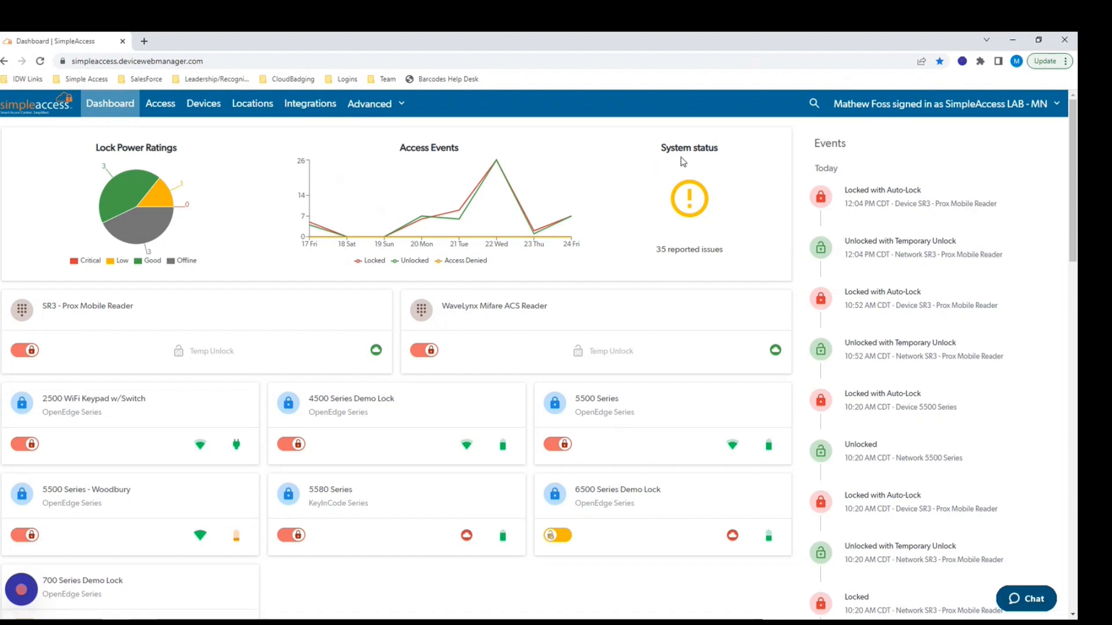
# Check the reported system issues list, close it, and scroll through the dashboard.
pyautogui.click(690, 252)
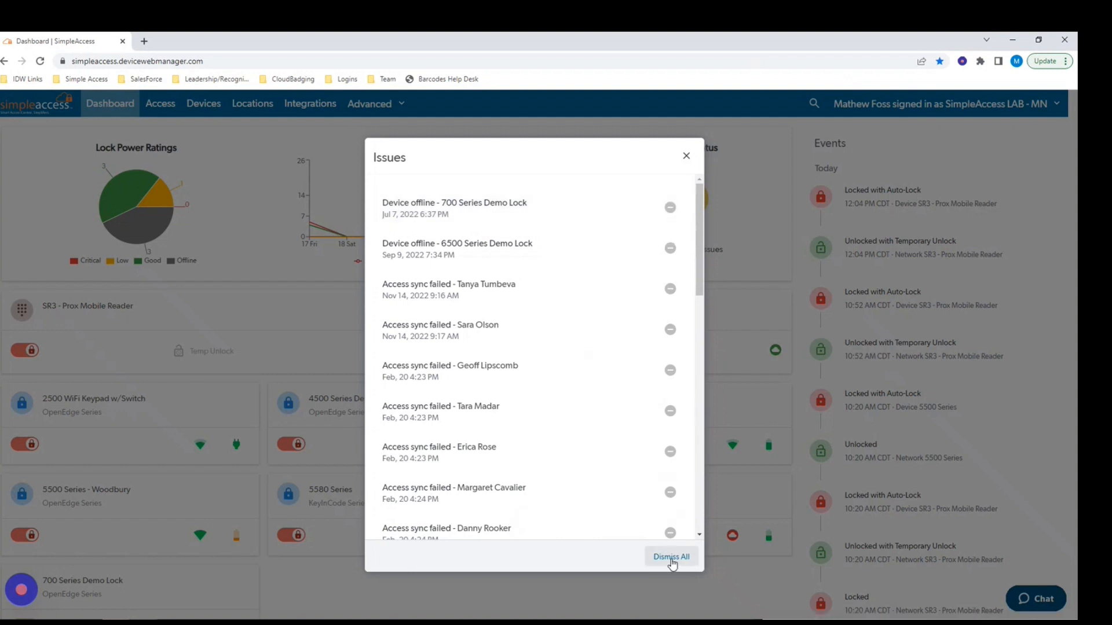
pyautogui.click(686, 157)
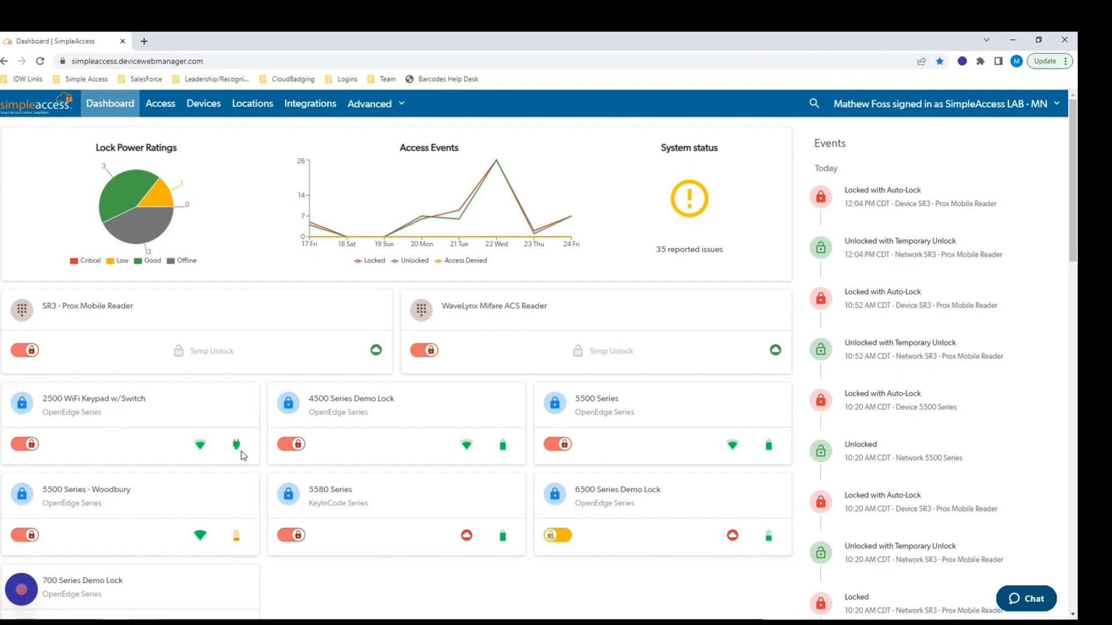
pyautogui.moveTo(243, 455)
pyautogui.moveTo(201, 449)
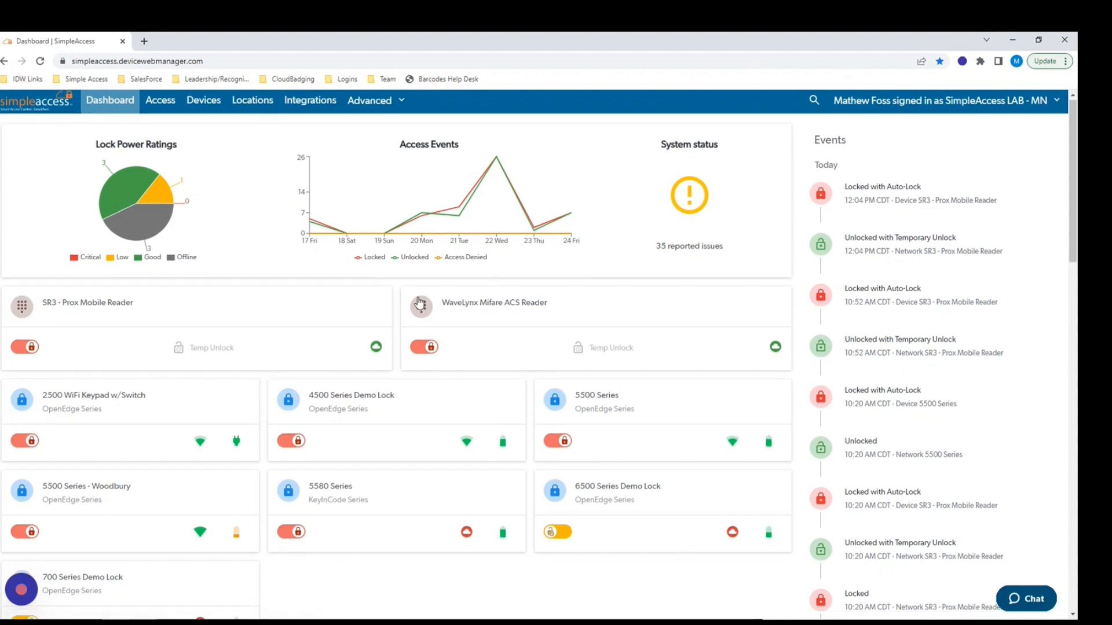
pyautogui.scroll(-5, 343, 364)
pyautogui.scroll(-2, 197, 394)
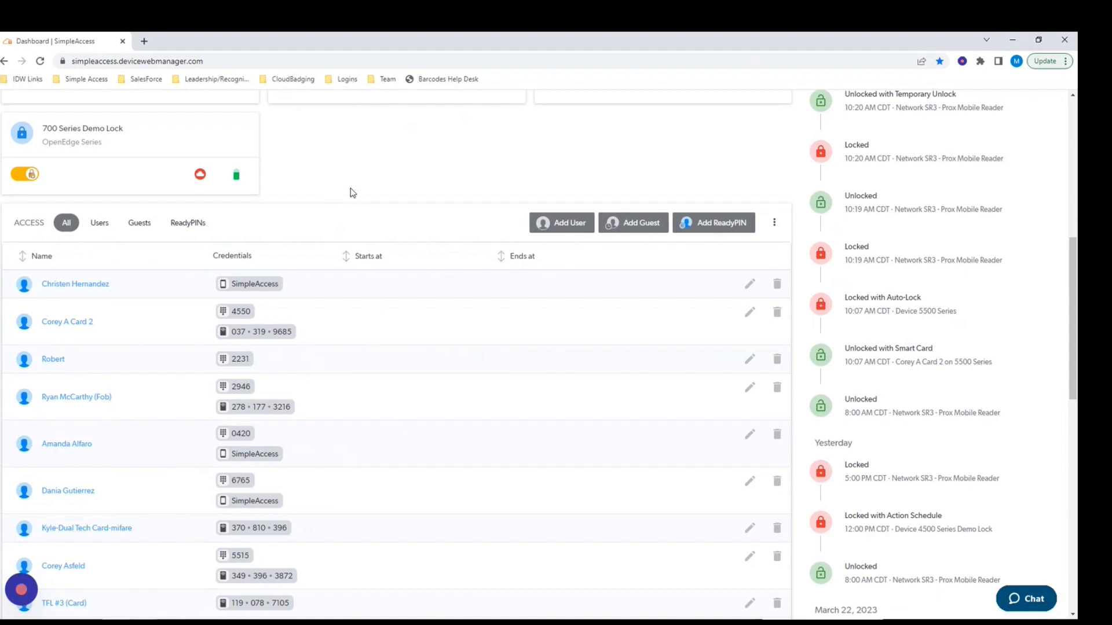
pyautogui.scroll(3, 342, 185)
pyautogui.scroll(5, 343, 185)
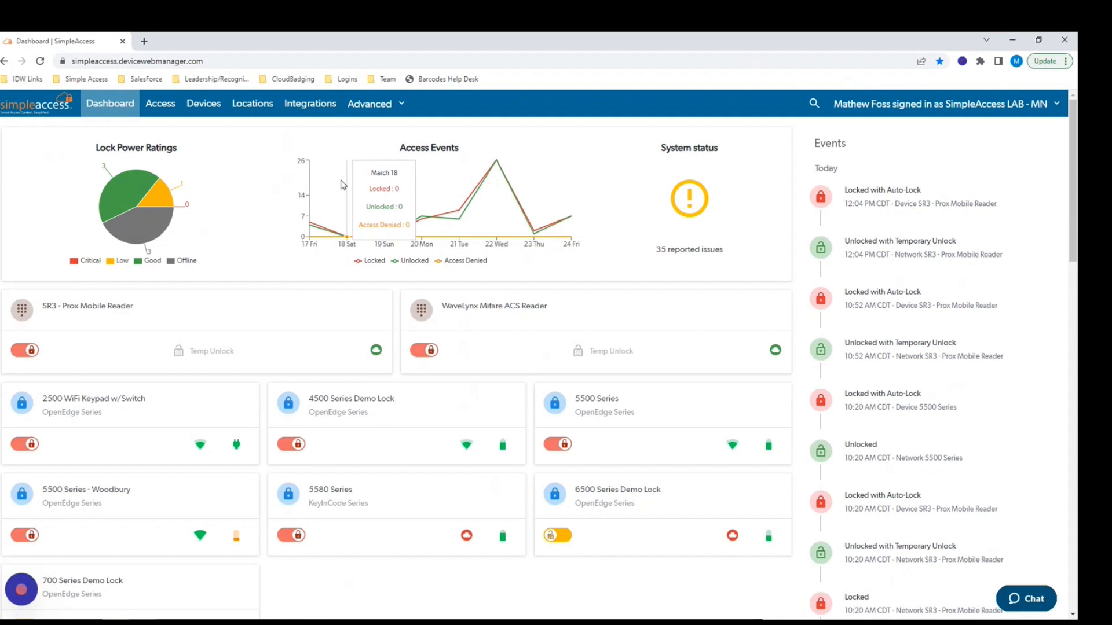
# In Devices, star and unstar the 700 Series Demo Lock, then show its row actions.
pyautogui.click(202, 107)
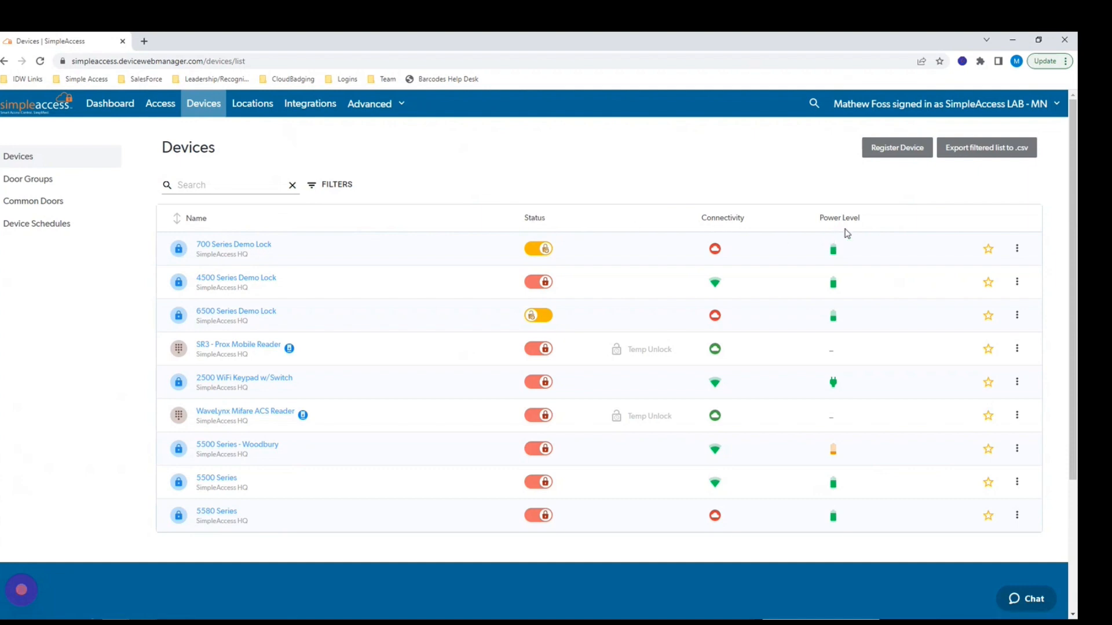
pyautogui.click(988, 250)
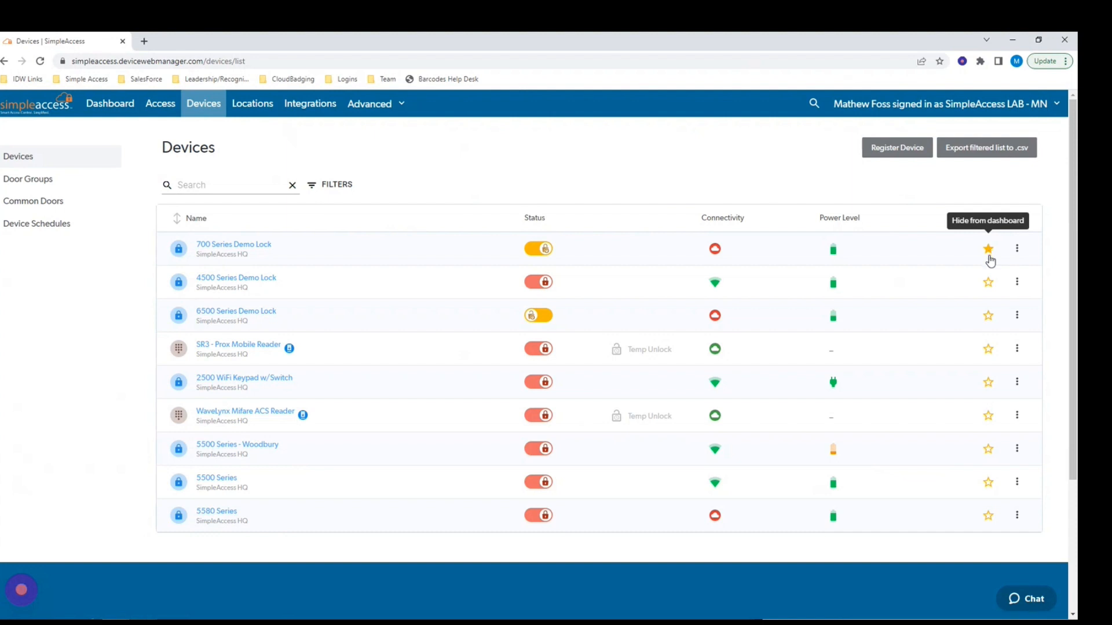
pyautogui.click(988, 253)
pyautogui.click(1017, 250)
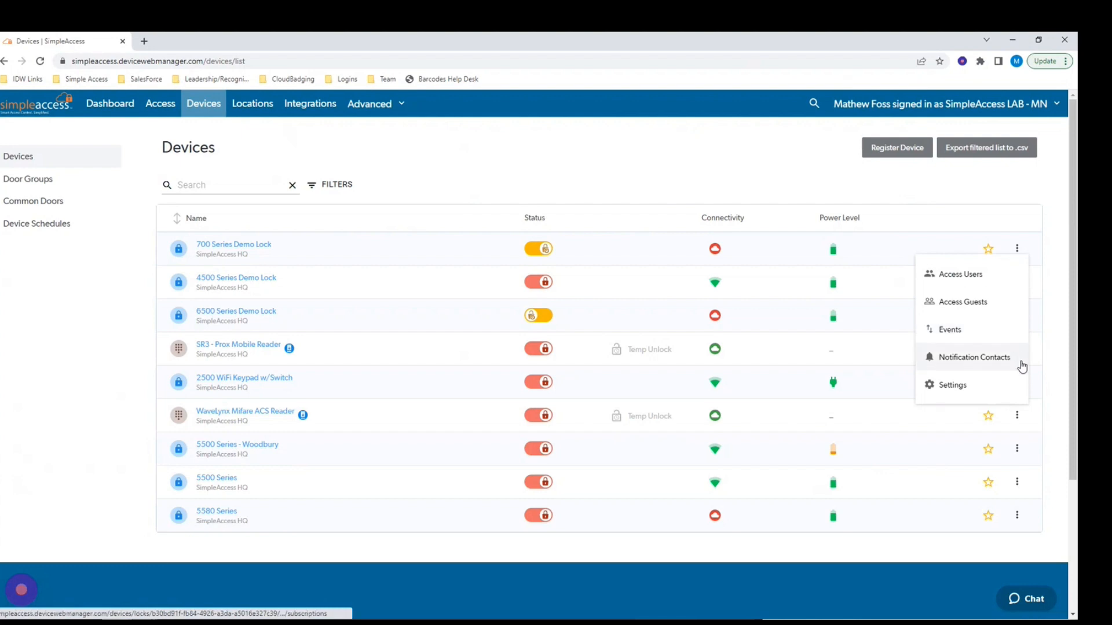
# Open the 700 Series Demo Lock's settings and try the NFC Off and Only Read Card on Keypress options.
pyautogui.click(984, 393)
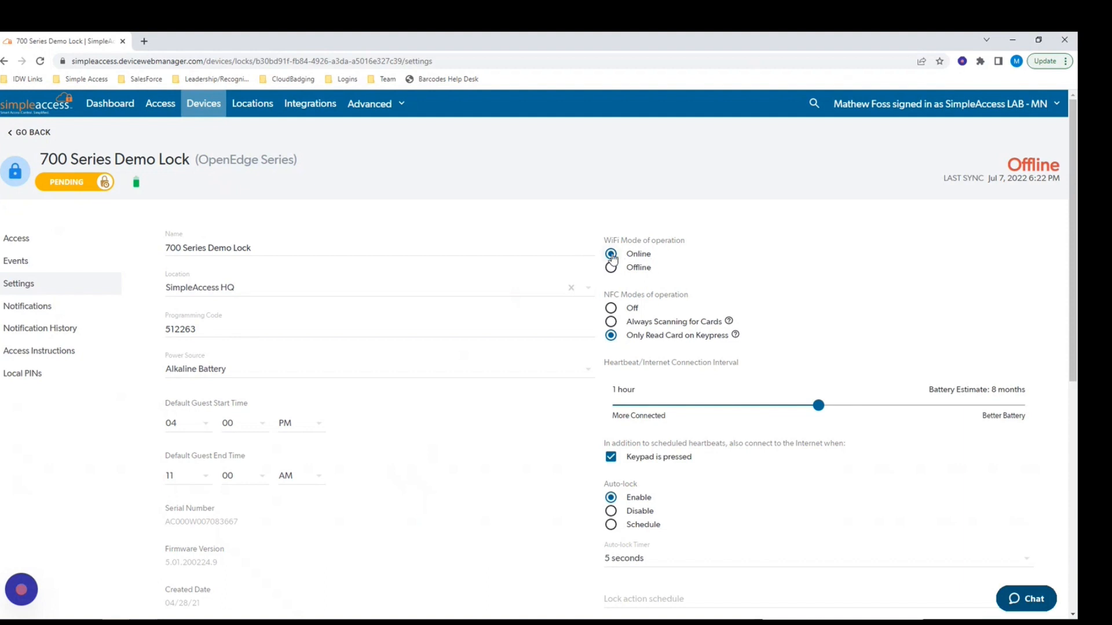
pyautogui.click(611, 309)
pyautogui.click(611, 336)
pyautogui.moveTo(604, 370); pyautogui.dragTo(741, 366)
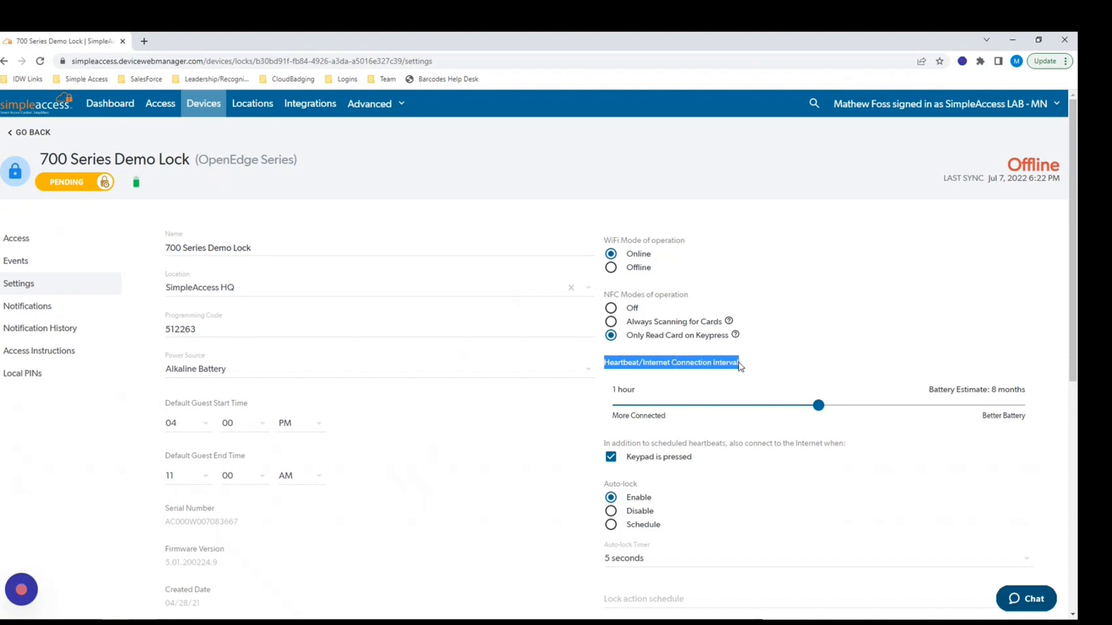
pyautogui.click(713, 383)
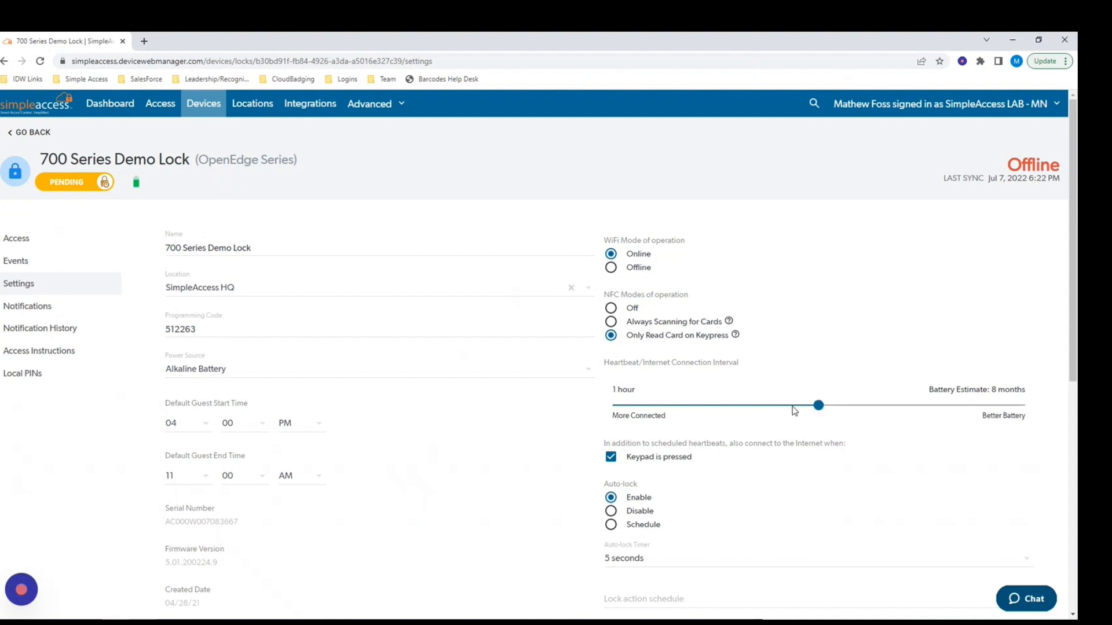
# Shorten the heartbeat interval to 15 minutes and back, and toggle keypad connecting off and on.
pyautogui.moveTo(795, 410); pyautogui.dragTo(684, 412)
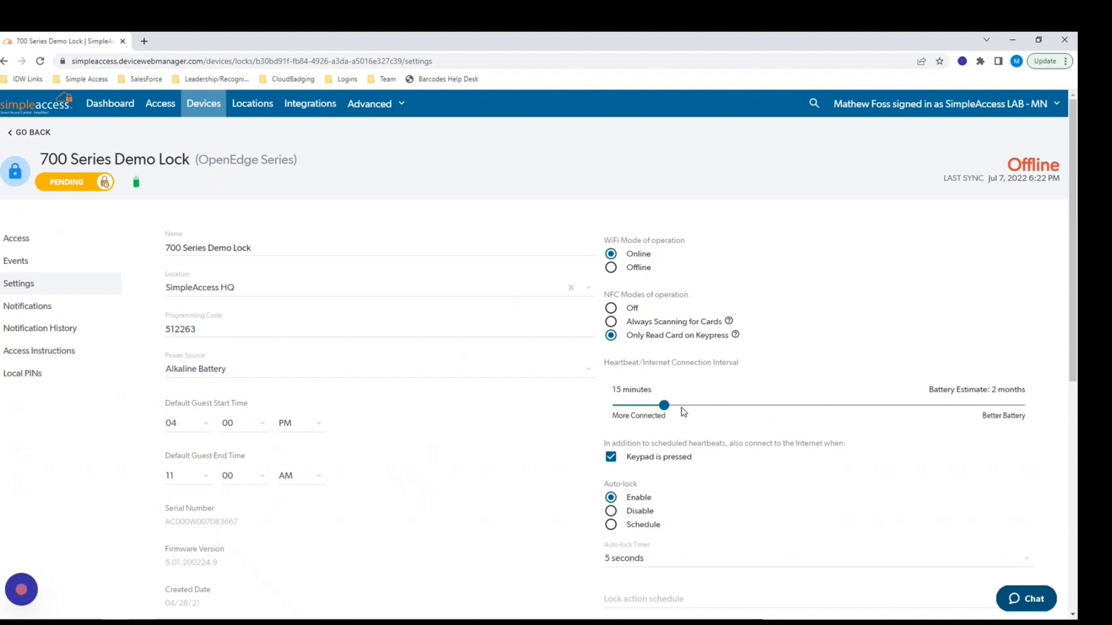
pyautogui.moveTo(611, 396); pyautogui.dragTo(645, 395)
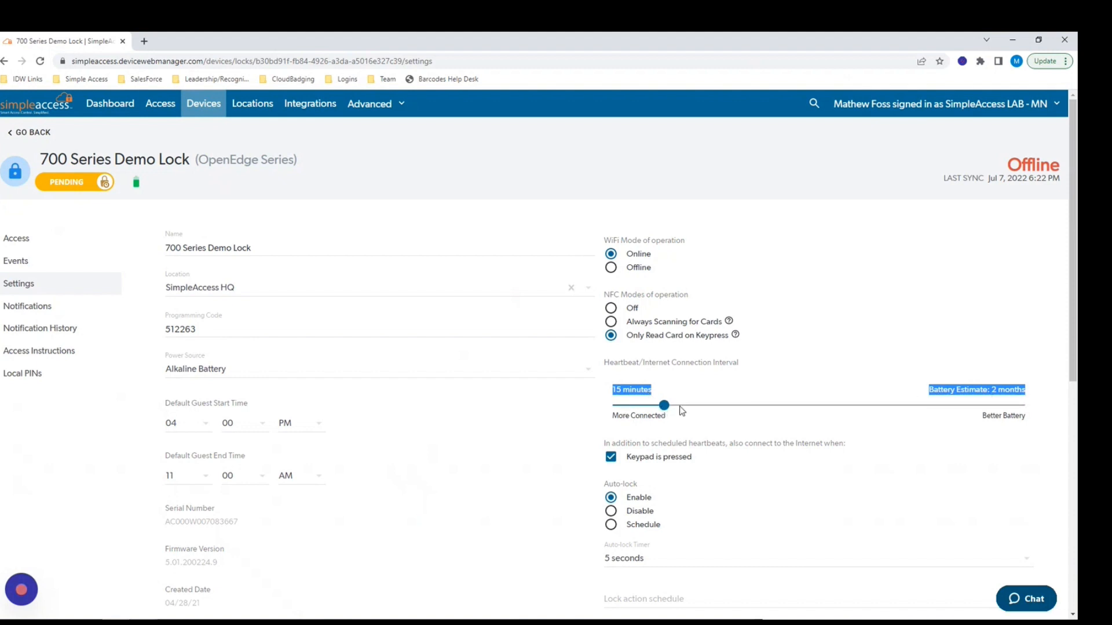
pyautogui.moveTo(679, 407); pyautogui.dragTo(818, 406)
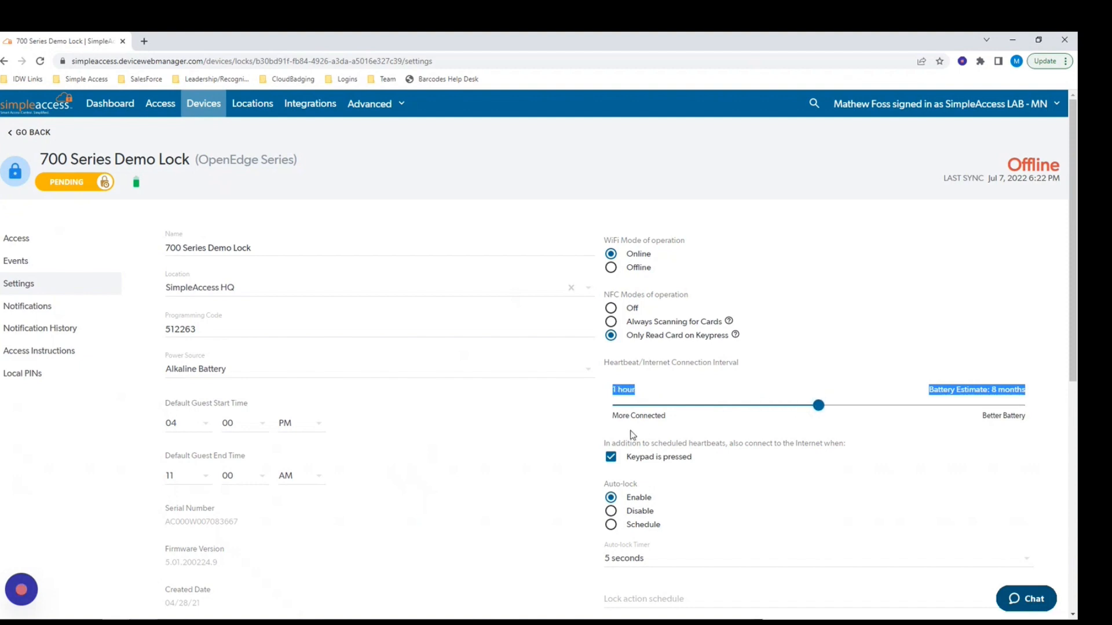
pyautogui.click(624, 391)
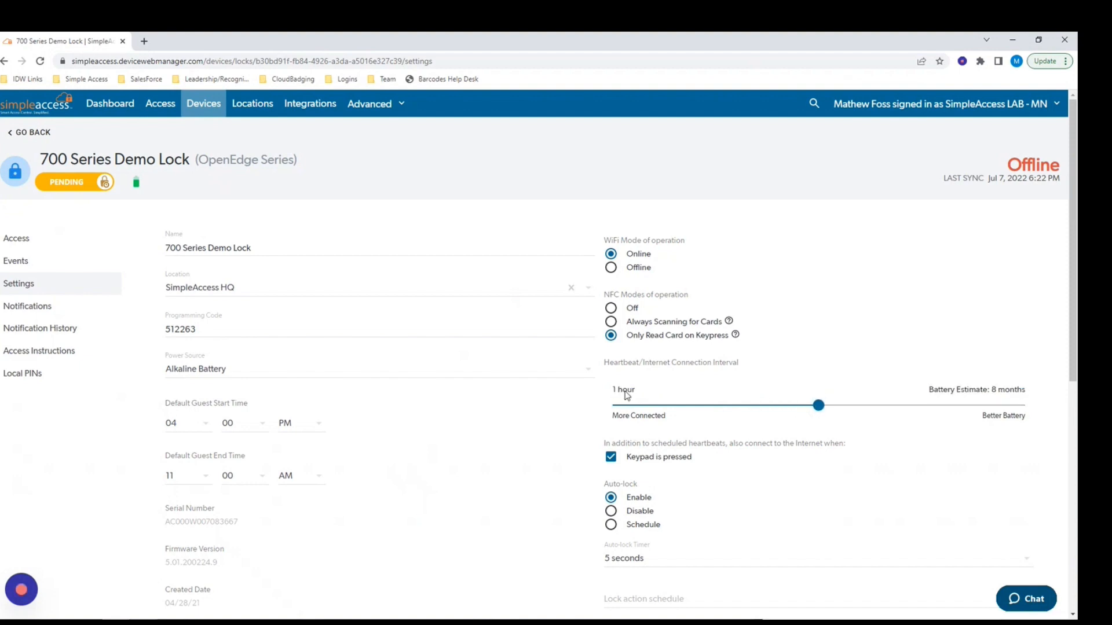
pyautogui.click(612, 465)
pyautogui.click(612, 463)
# Try auto-lock Disable and Schedule, restore Enable at 5 seconds, save, and return to Devices.
pyautogui.click(612, 512)
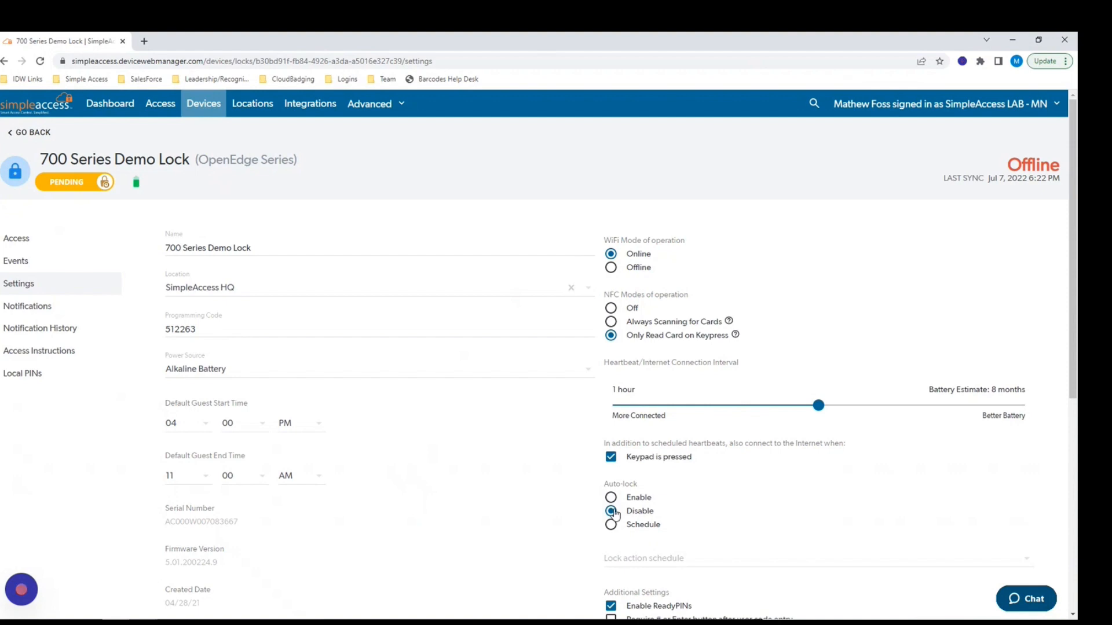
pyautogui.scroll(-3, 615, 514)
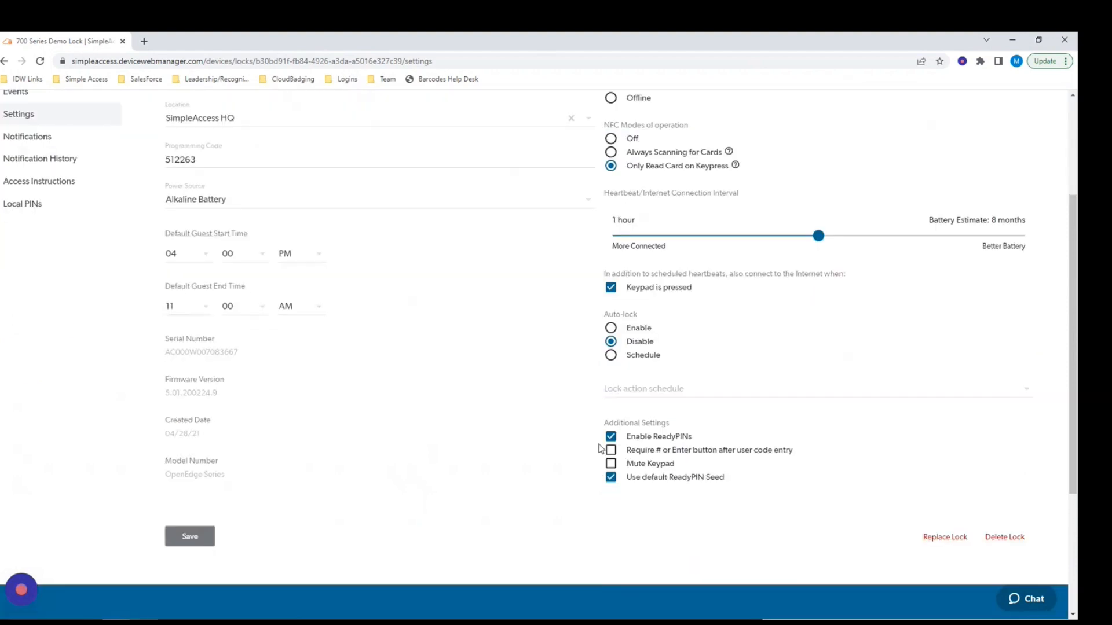
pyautogui.click(610, 357)
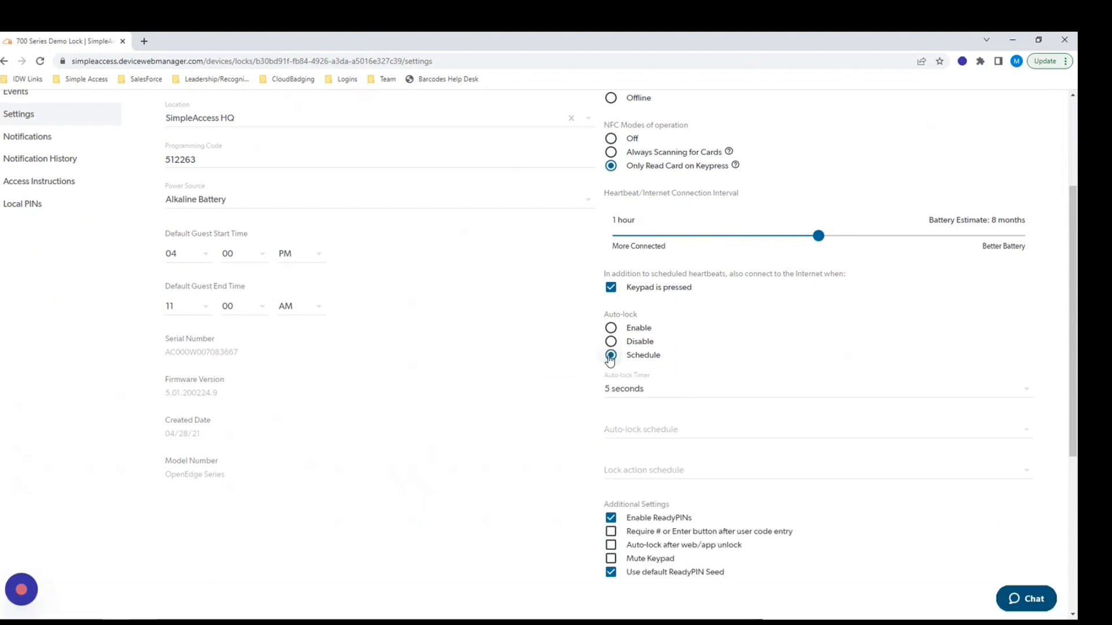
pyautogui.click(633, 433)
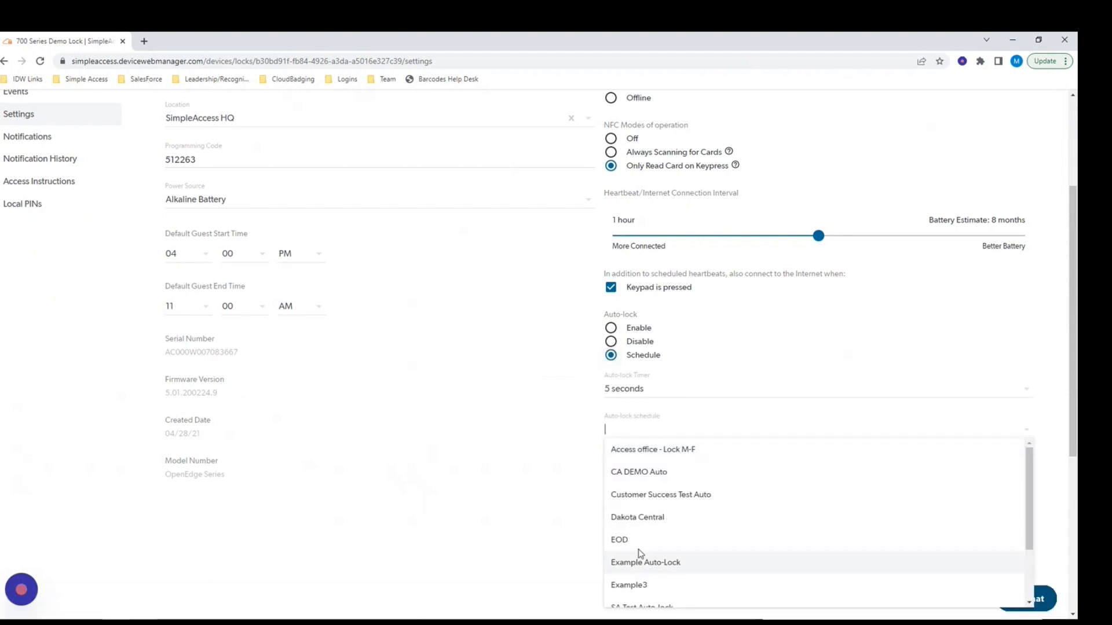
pyautogui.click(610, 328)
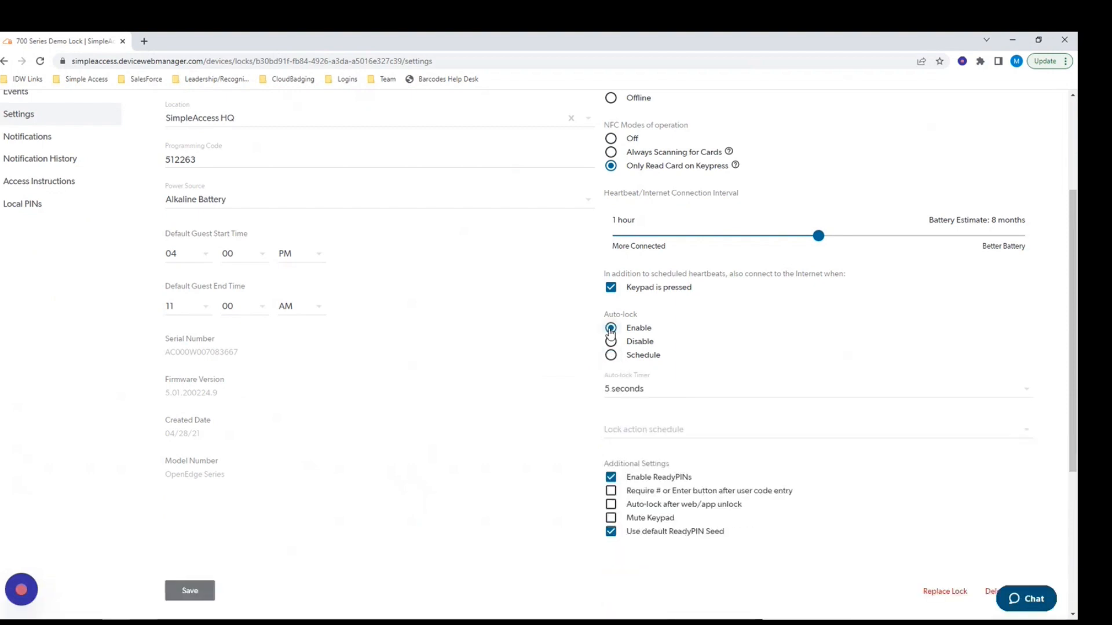
pyautogui.click(191, 596)
pyautogui.scroll(3, 318, 432)
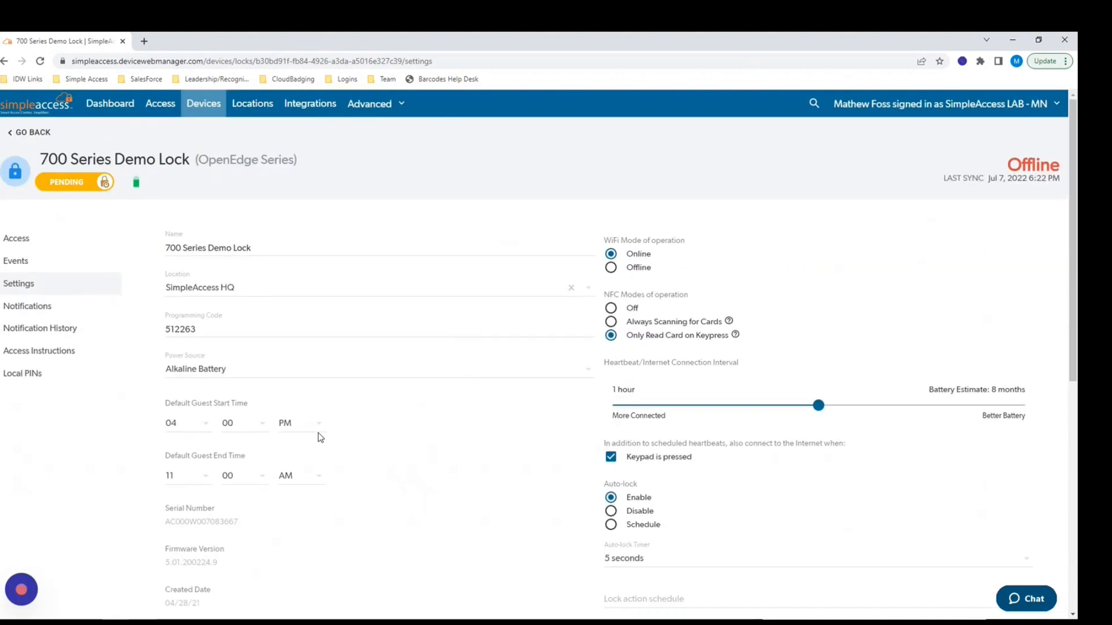
pyautogui.click(204, 104)
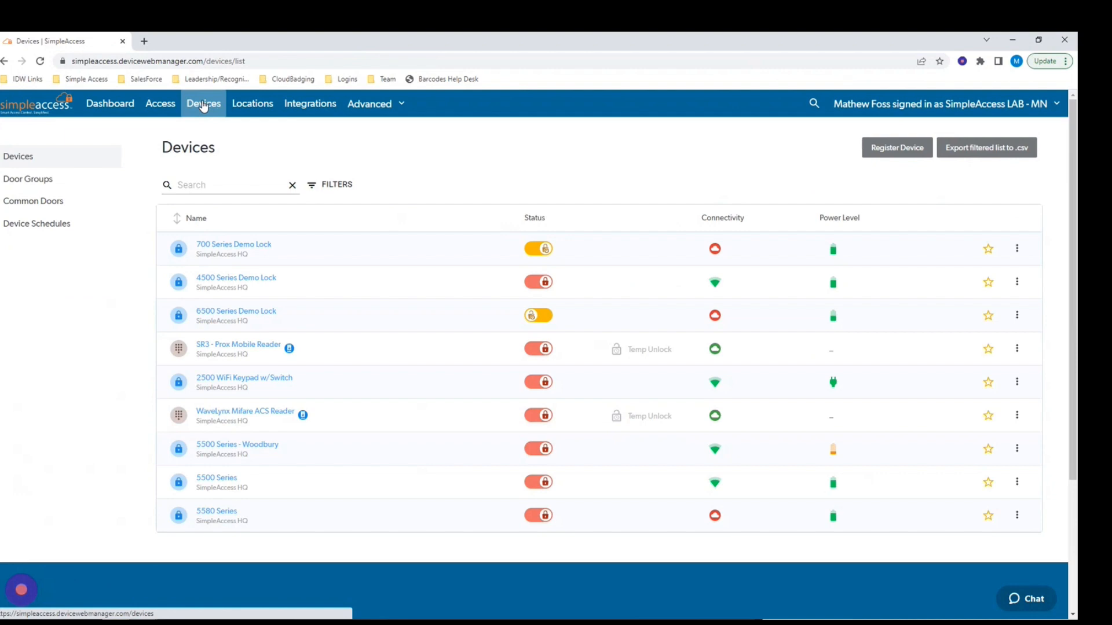
# Create a door group named 'staff' under Door Groups and open its edit page.
pyautogui.click(34, 186)
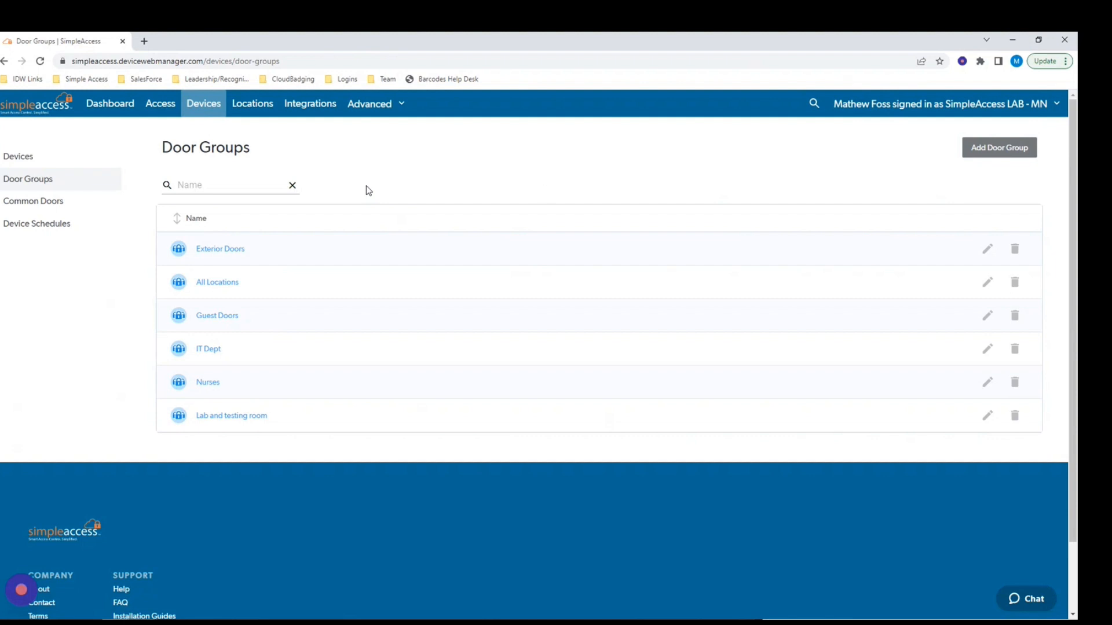
pyautogui.click(992, 151)
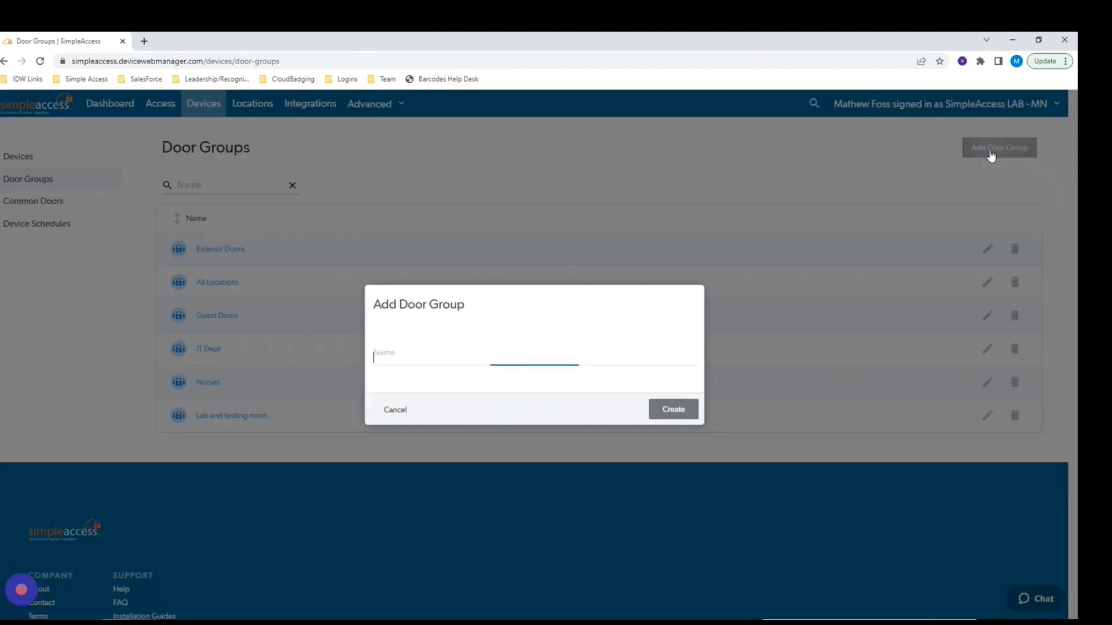
pyautogui.click(440, 351)
pyautogui.write('staff')
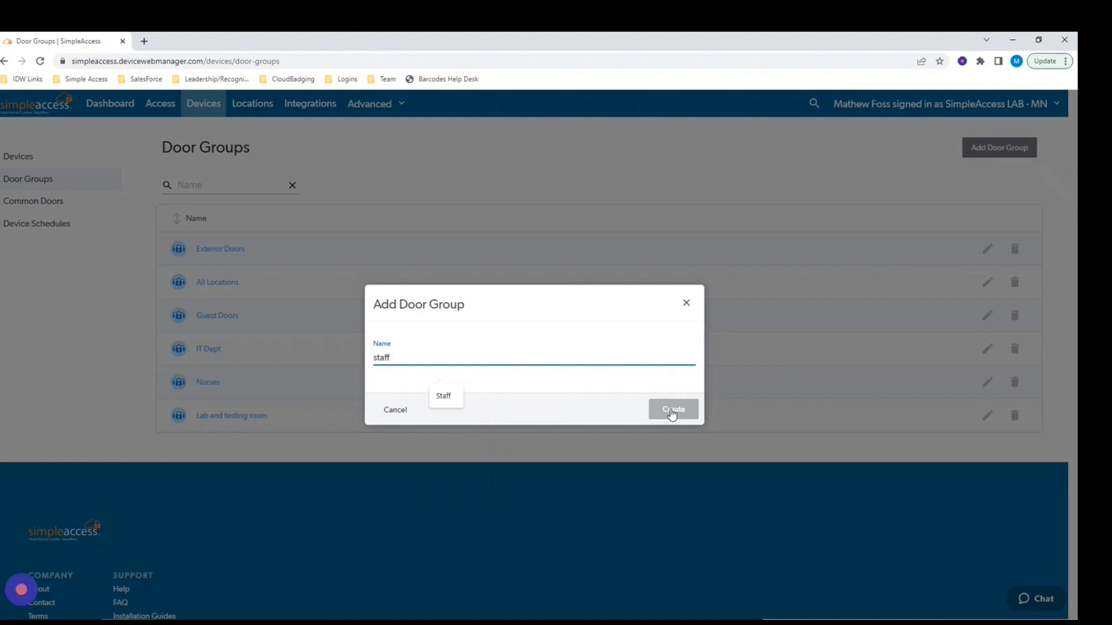
pyautogui.click(671, 411)
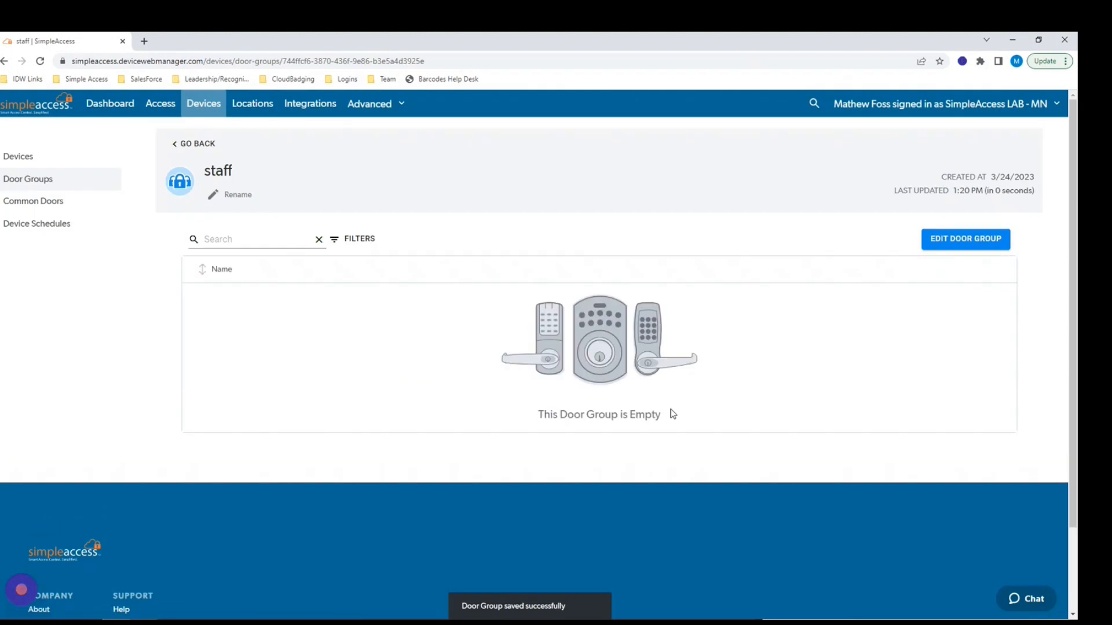
pyautogui.click(949, 244)
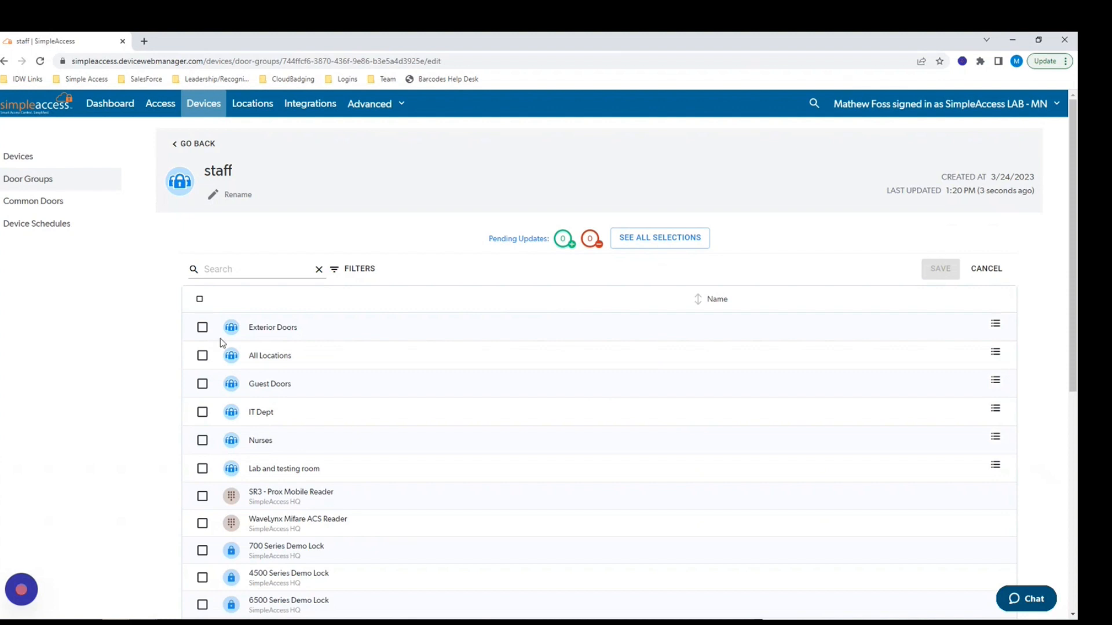
# Add Exterior Doors, All Locations and Guest Doors to staff, save, and view Common Doors.
pyautogui.click(202, 327)
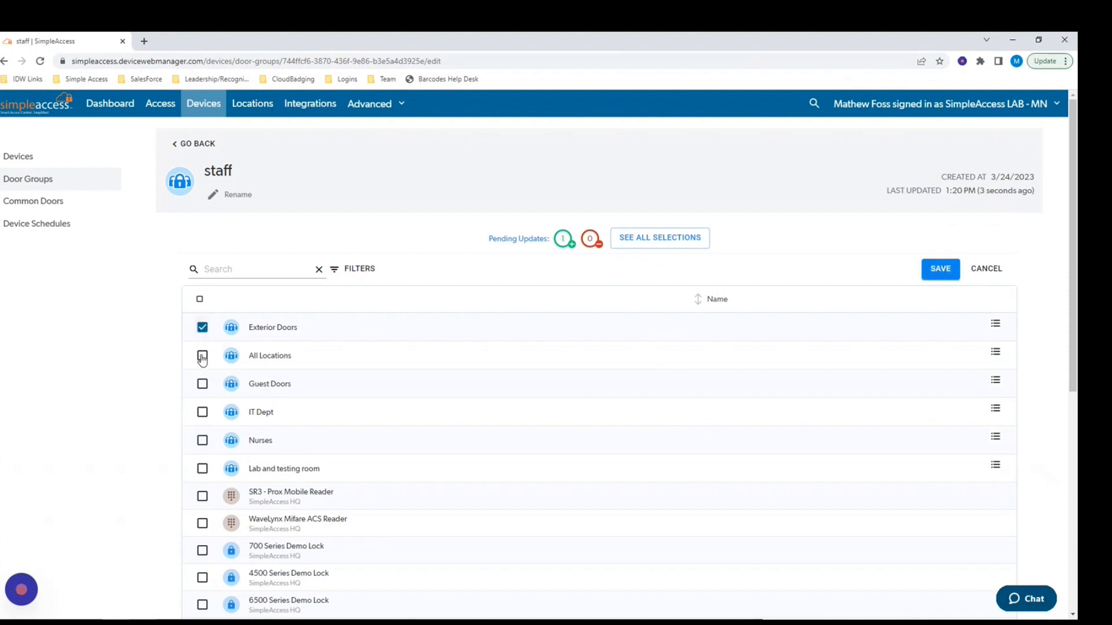
pyautogui.click(202, 357)
pyautogui.click(202, 384)
pyautogui.click(933, 270)
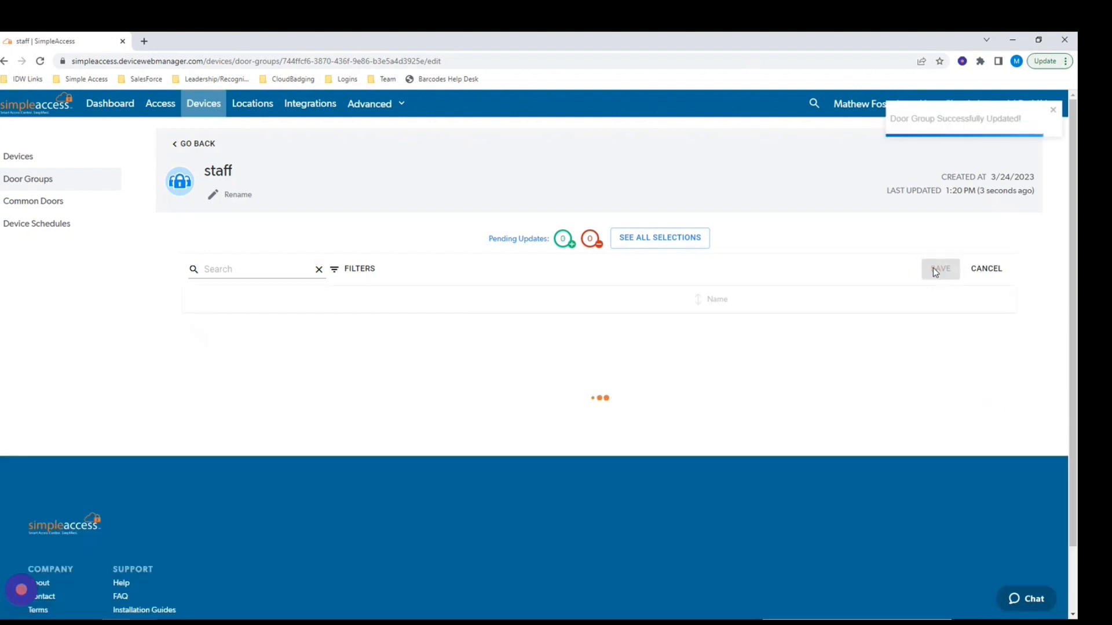
pyautogui.click(15, 183)
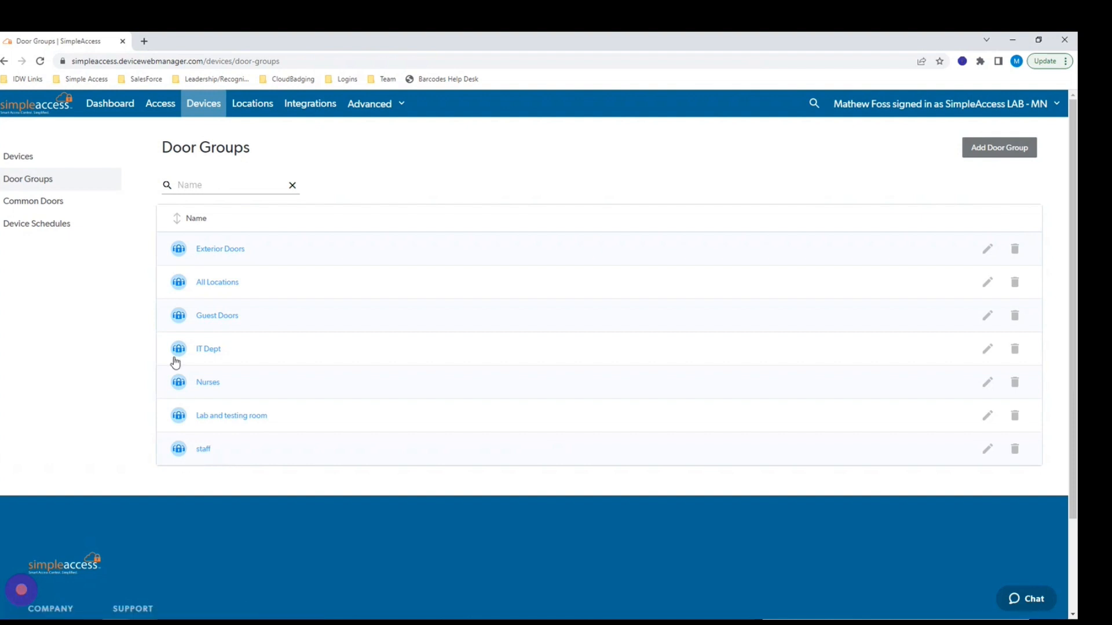
pyautogui.click(44, 209)
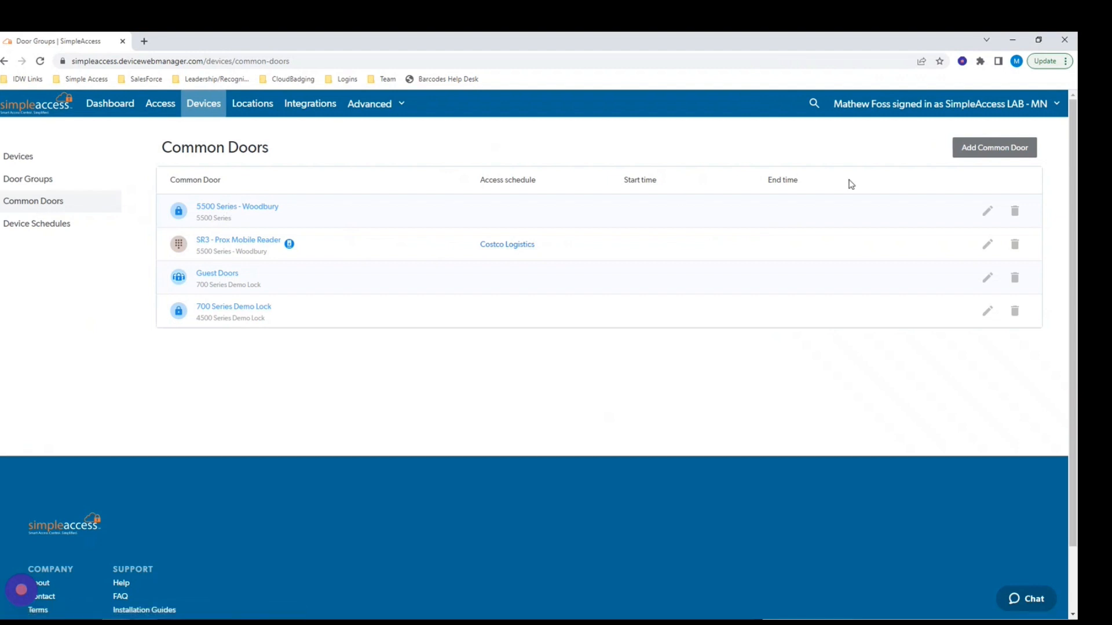
# Start a new common door and pick the single door 700 Series Demo Lock.
pyautogui.click(982, 152)
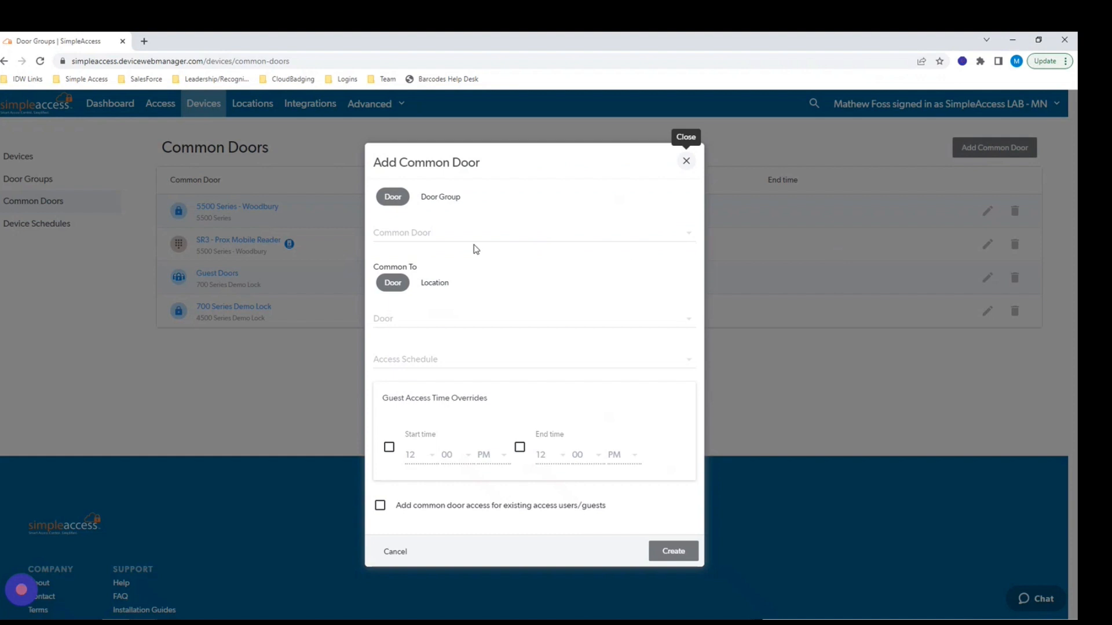
pyautogui.click(435, 203)
pyautogui.click(420, 237)
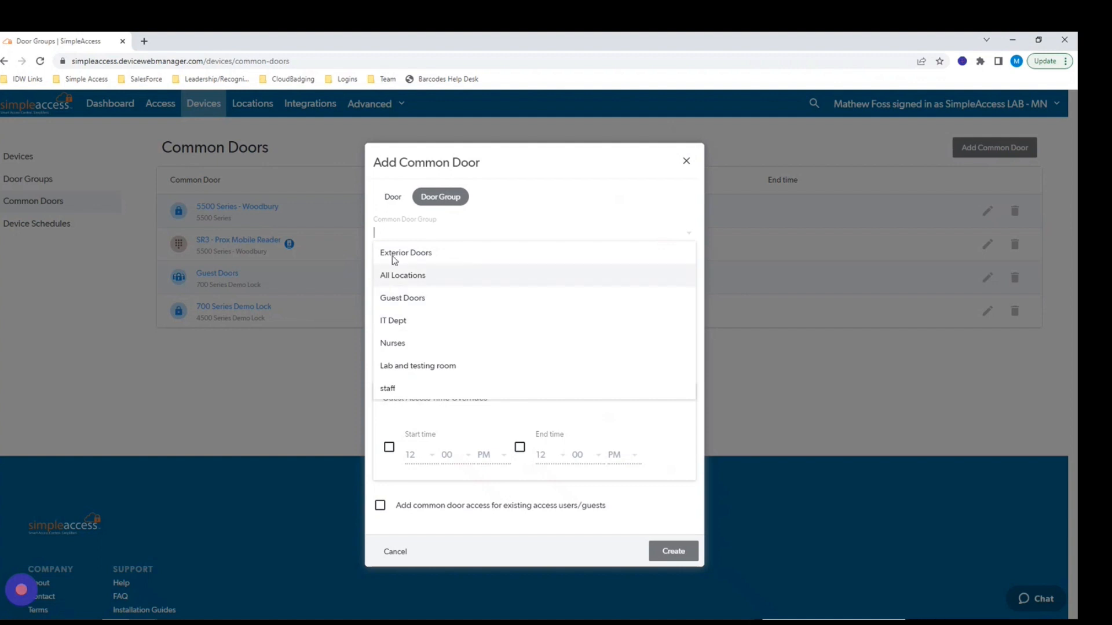
pyautogui.click(391, 198)
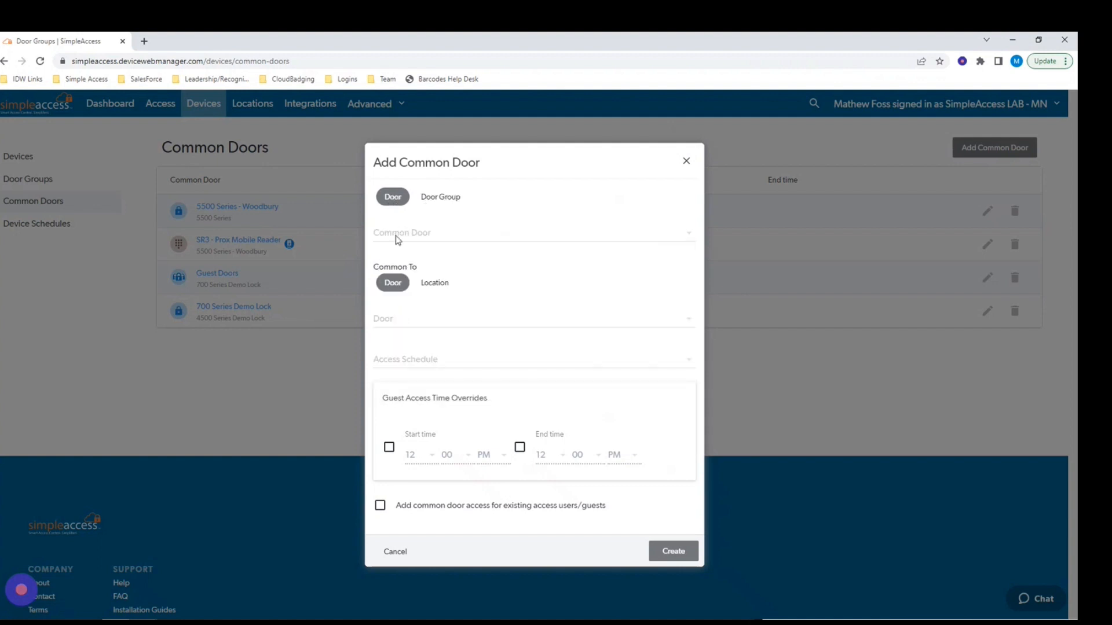
pyautogui.click(397, 240)
pyautogui.click(399, 254)
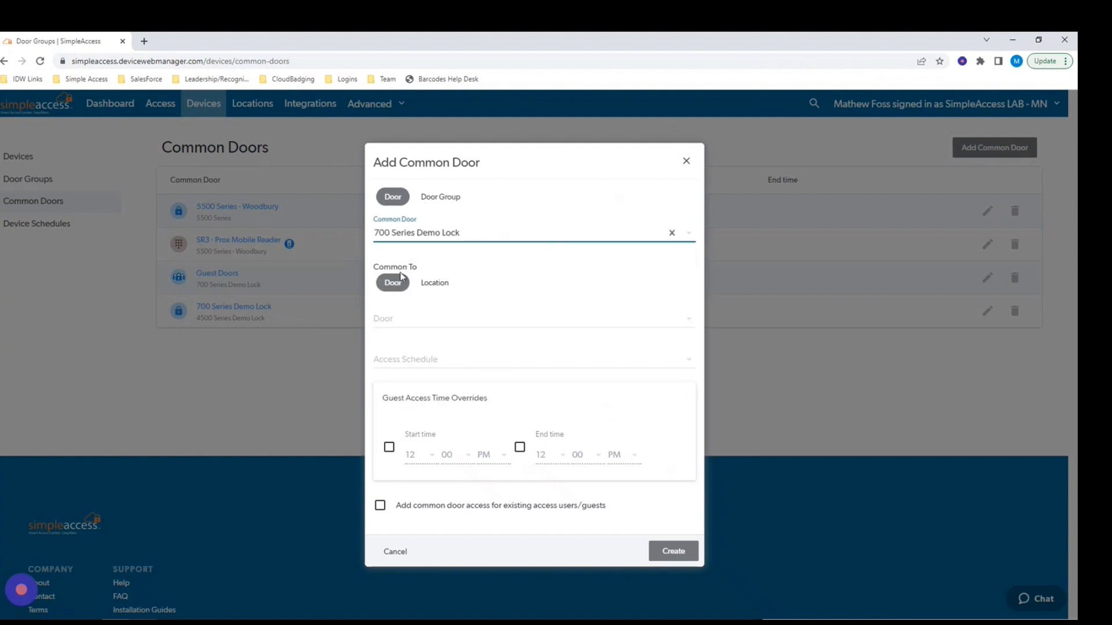
# Make it common to location SimpleAccess HQ with no access schedule, and create it.
pyautogui.click(431, 286)
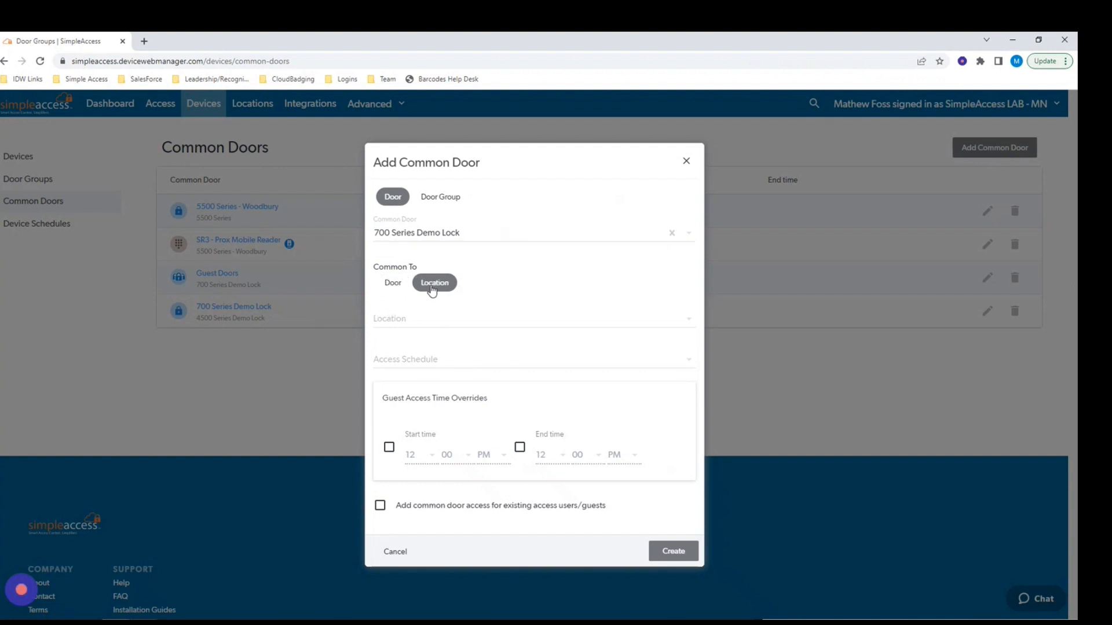
pyautogui.click(405, 325)
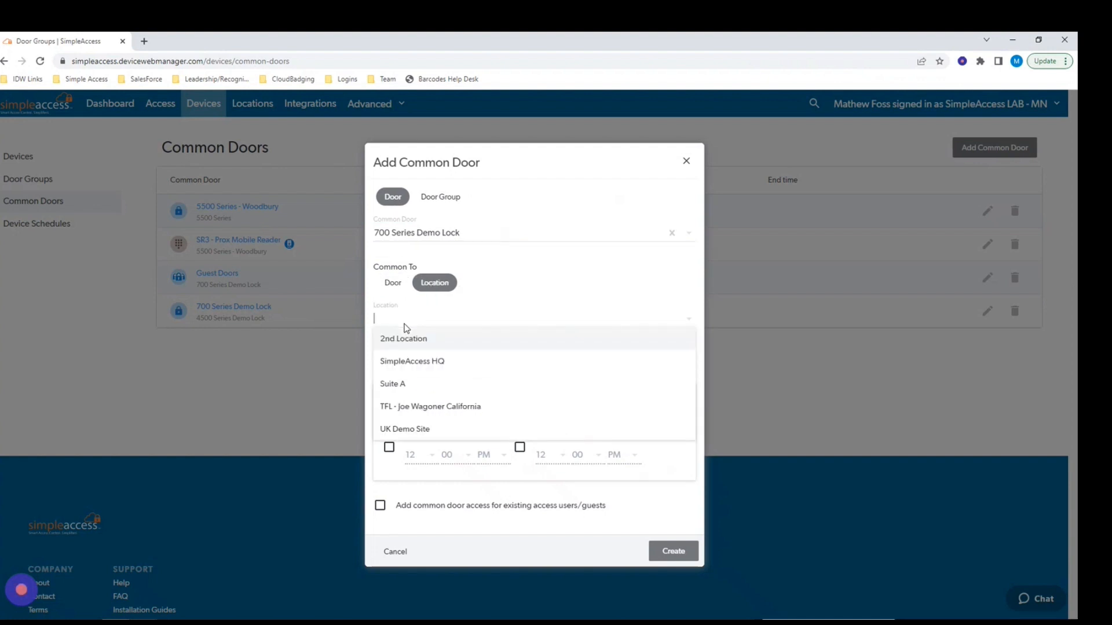
pyautogui.click(404, 364)
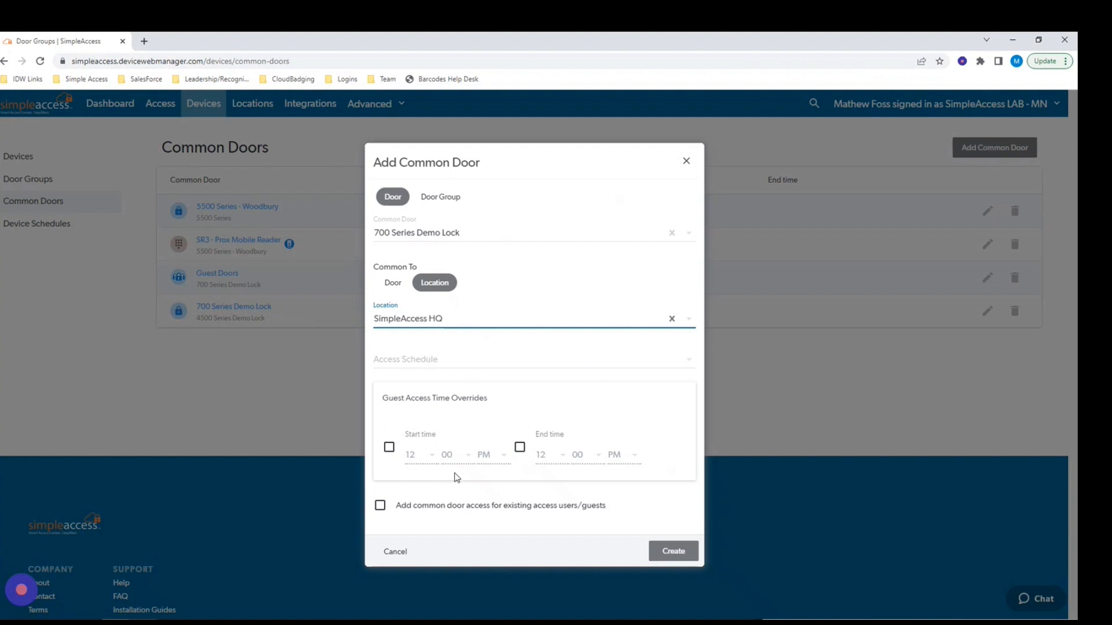
pyautogui.click(404, 365)
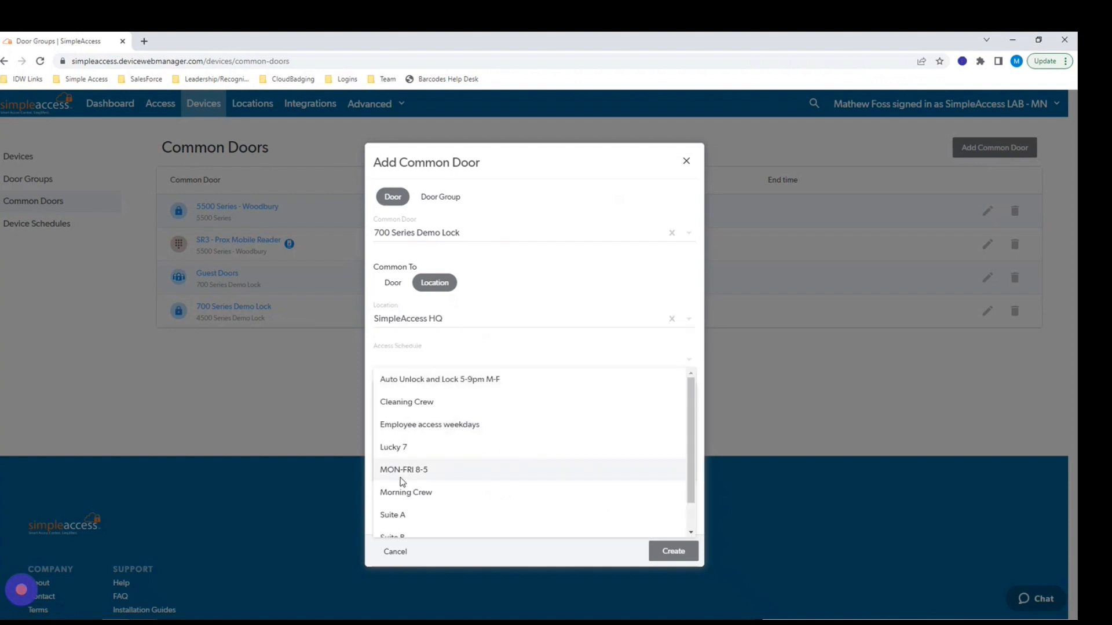
pyautogui.click(425, 358)
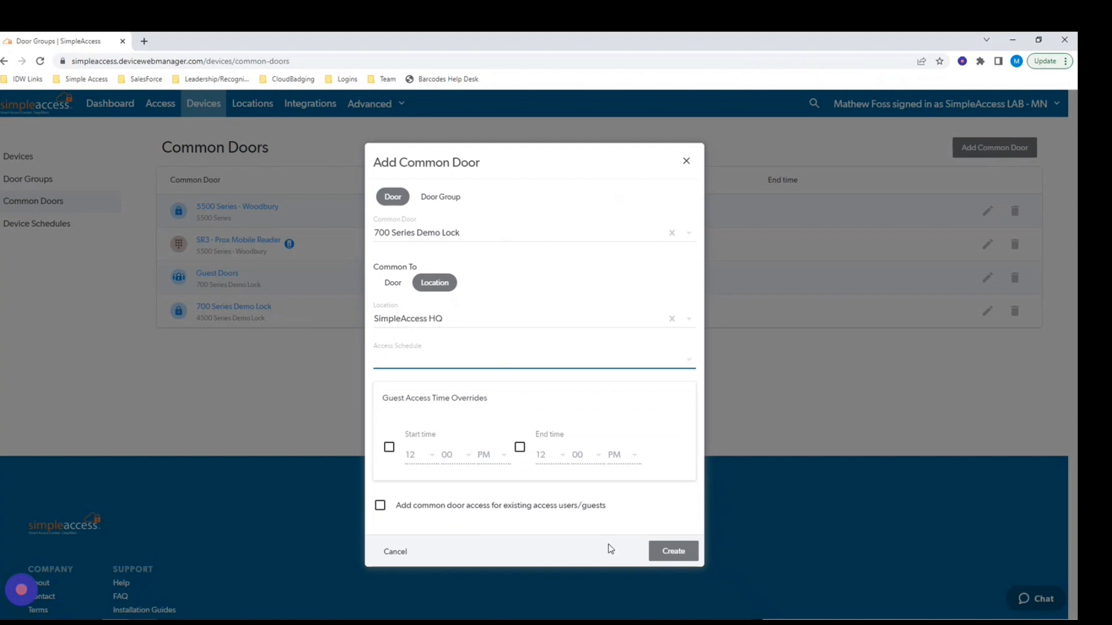
pyautogui.click(673, 553)
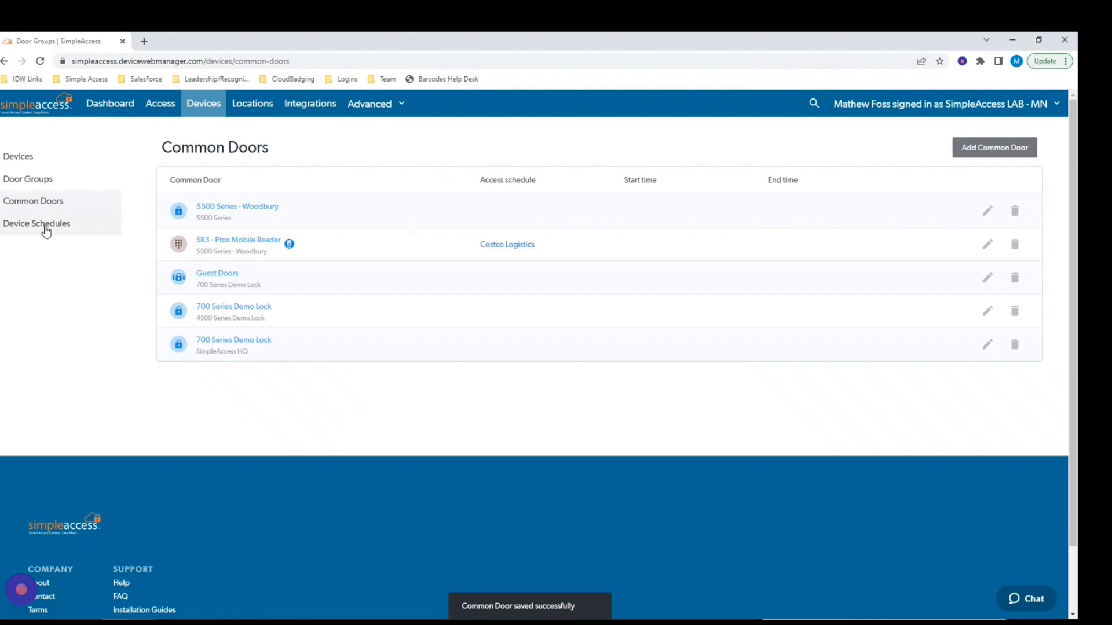
pyautogui.click(46, 229)
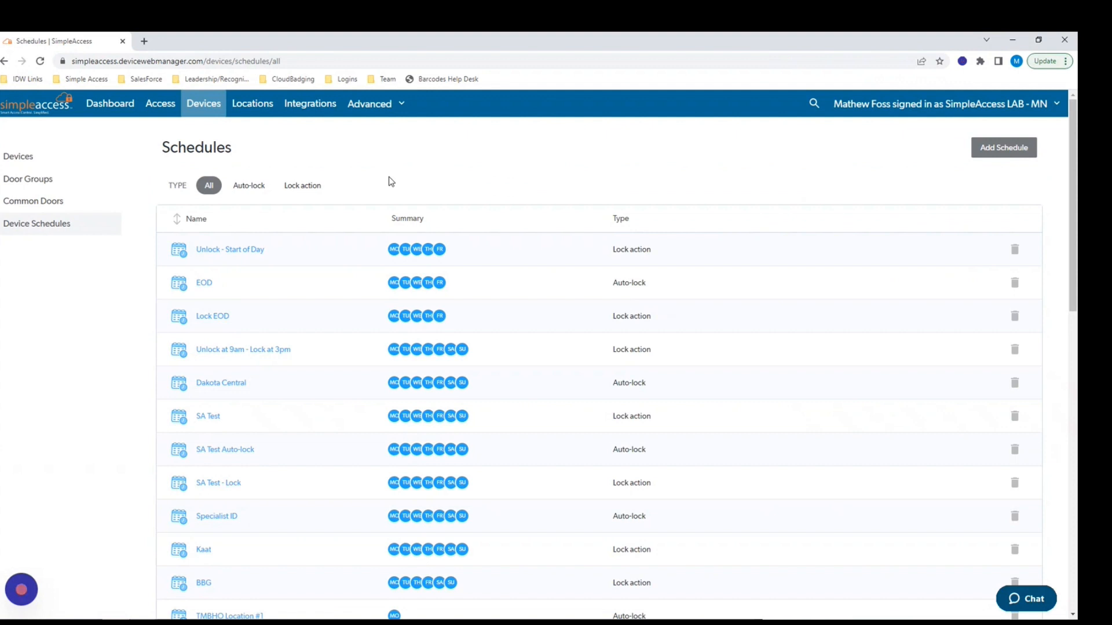
# Add a new device schedule named 'Cleaning' and show its Type choices.
pyautogui.click(980, 150)
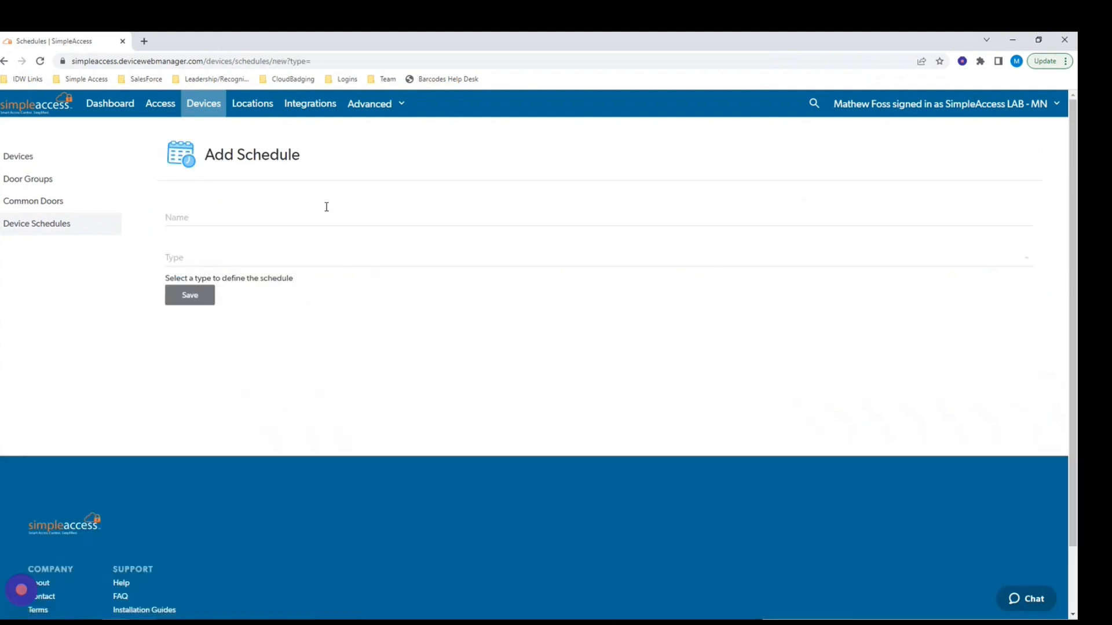
pyautogui.click(226, 218)
pyautogui.write('c')
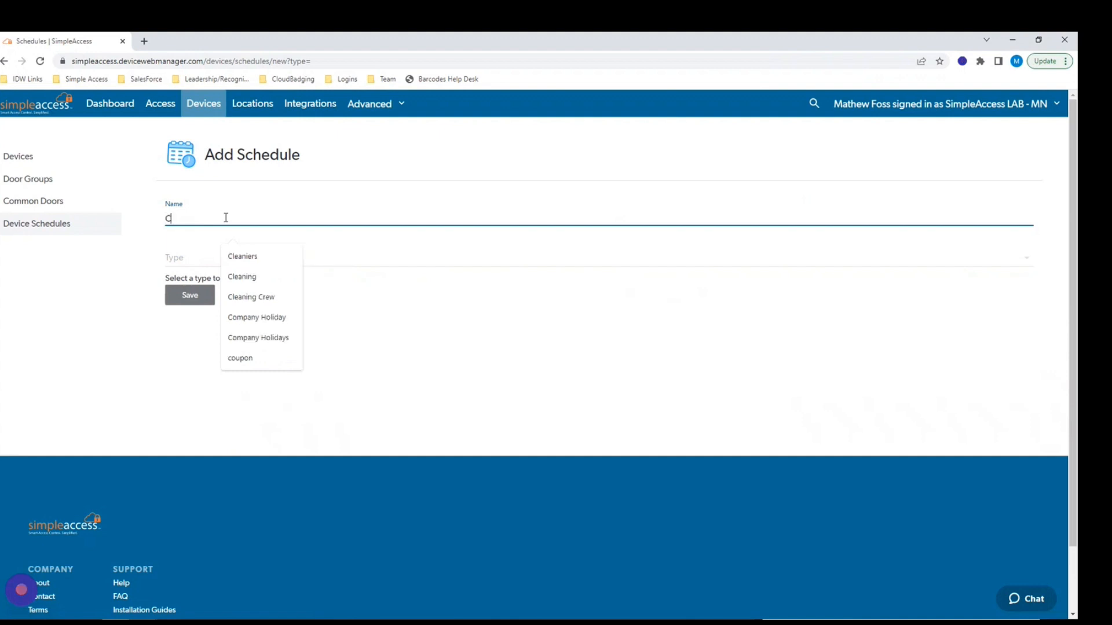
pyautogui.write('leaning')
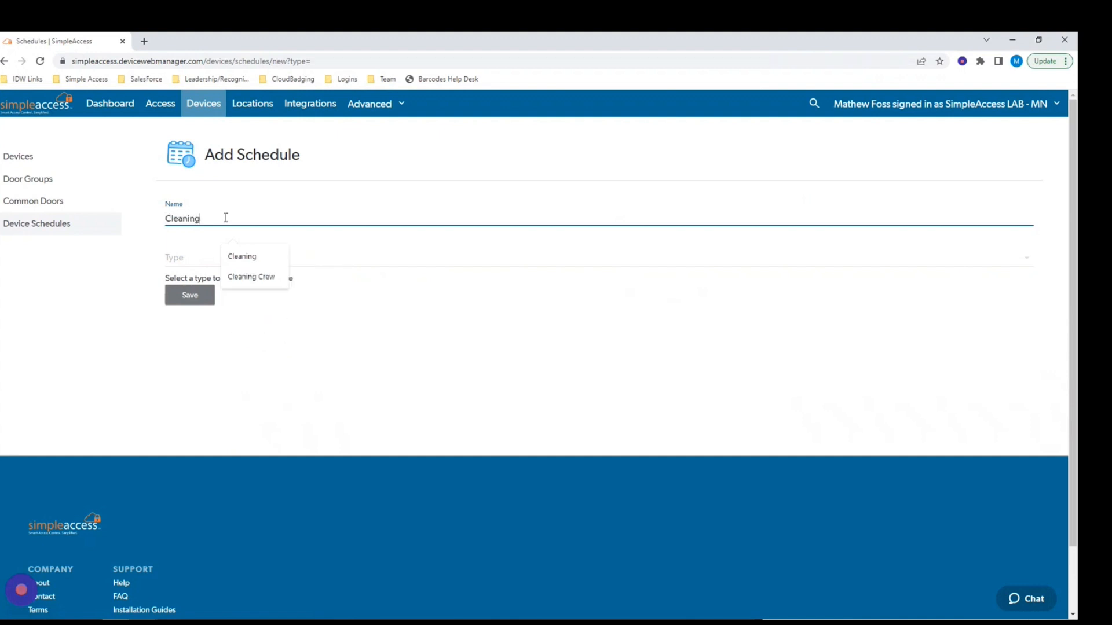
pyautogui.click(189, 261)
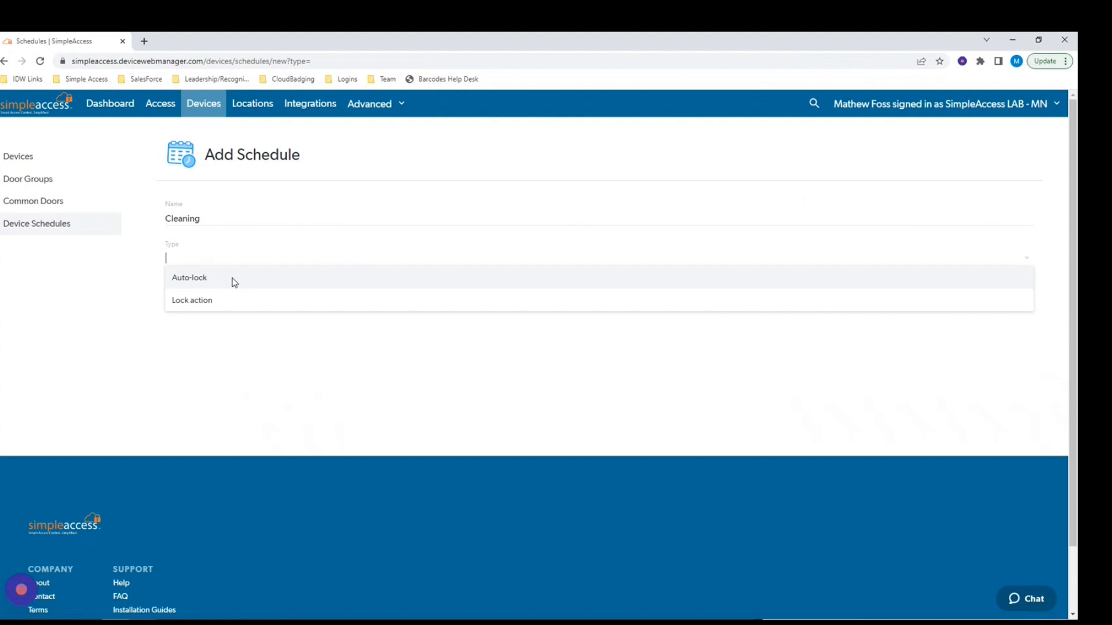
# Make Cleaning a Lock schedule, remove weekend times, and give Monday 03:00 AM plus a second lock time.
pyautogui.click(226, 309)
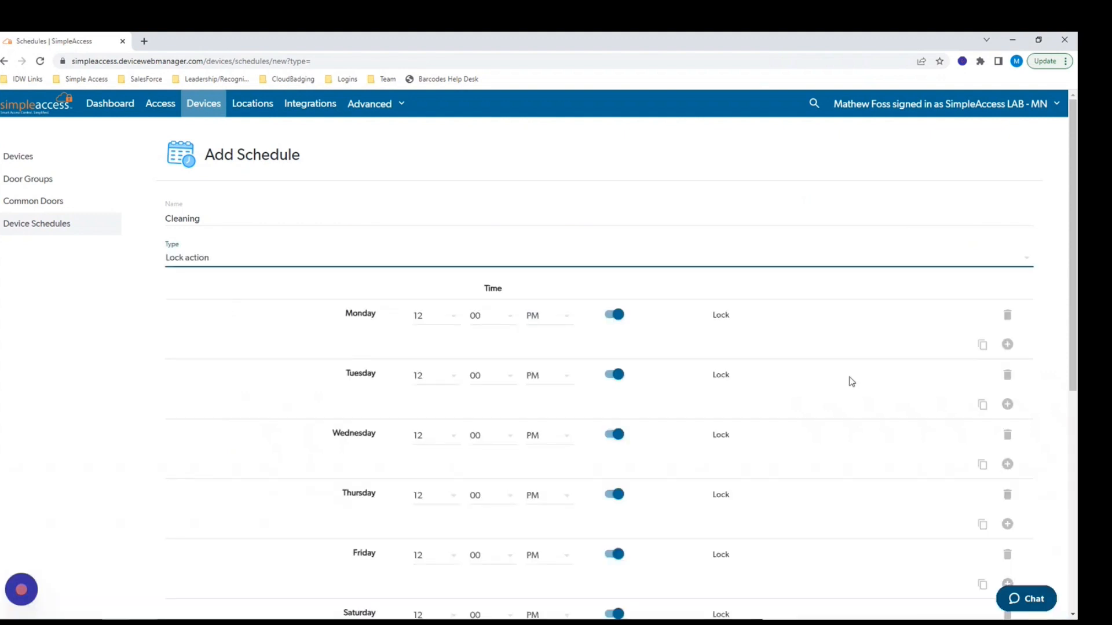
pyautogui.scroll(-1, 857, 388)
pyautogui.scroll(-4, 861, 395)
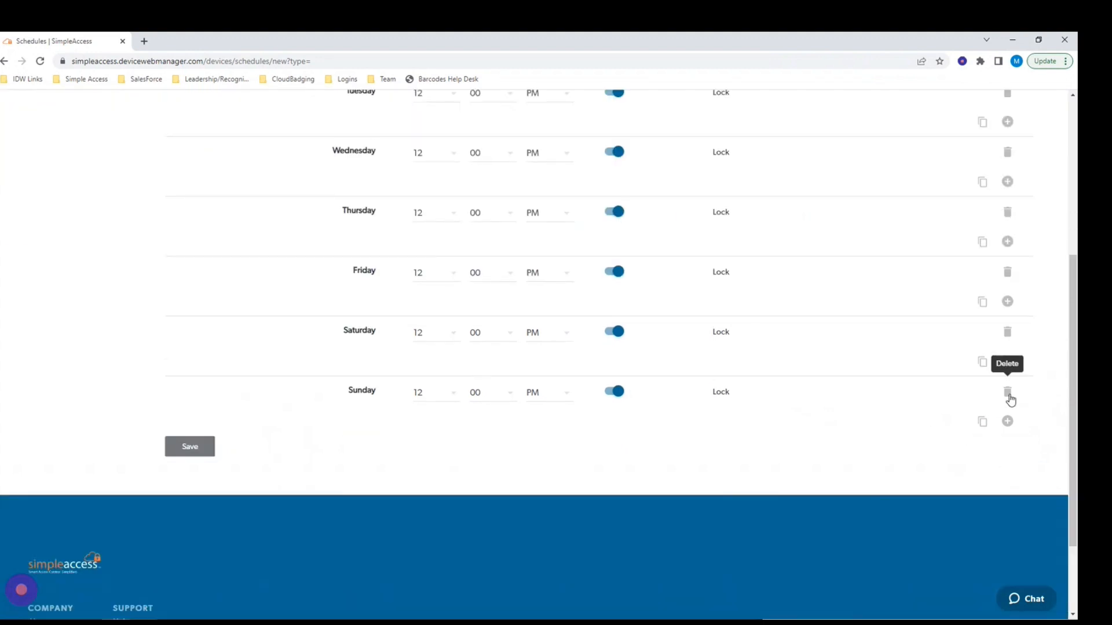
pyautogui.click(1008, 395)
pyautogui.click(1008, 333)
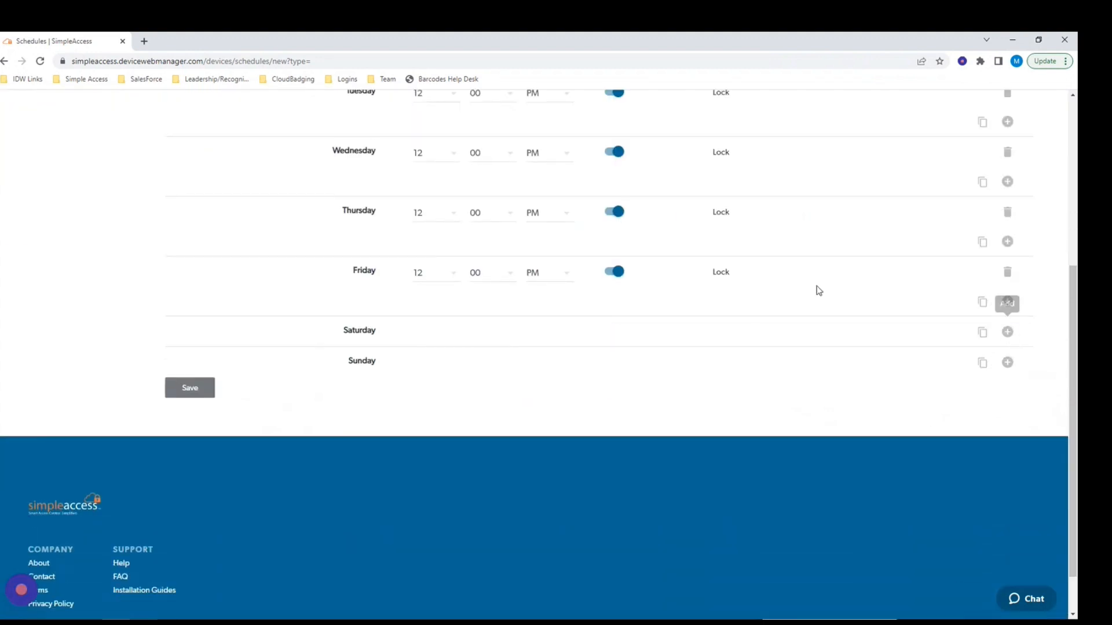
pyautogui.scroll(2, 729, 291)
pyautogui.scroll(2, 730, 291)
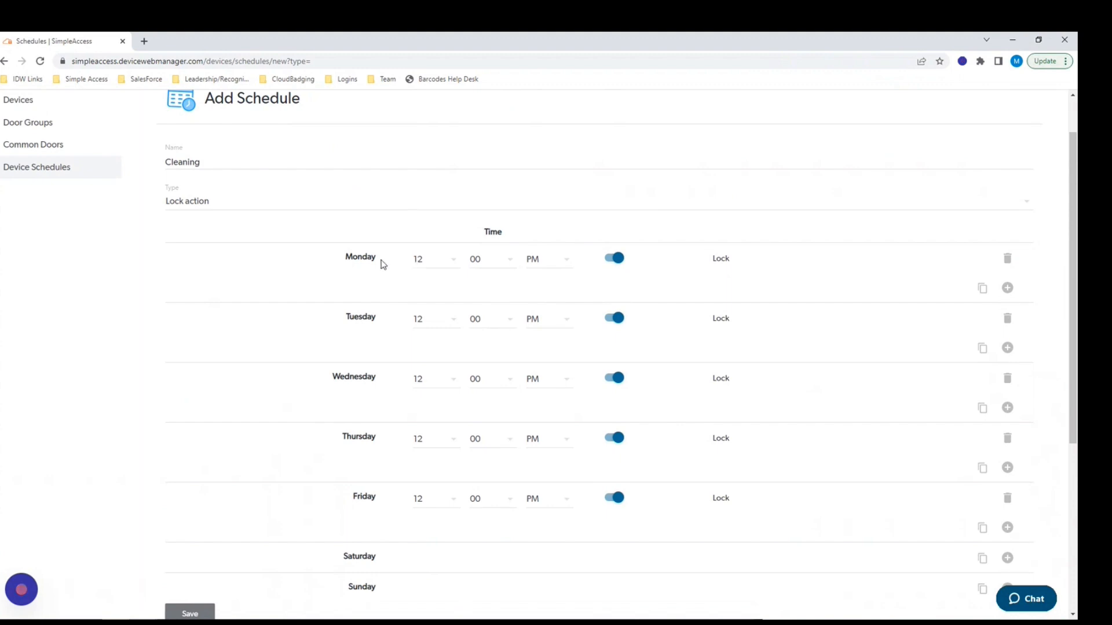
pyautogui.click(425, 265)
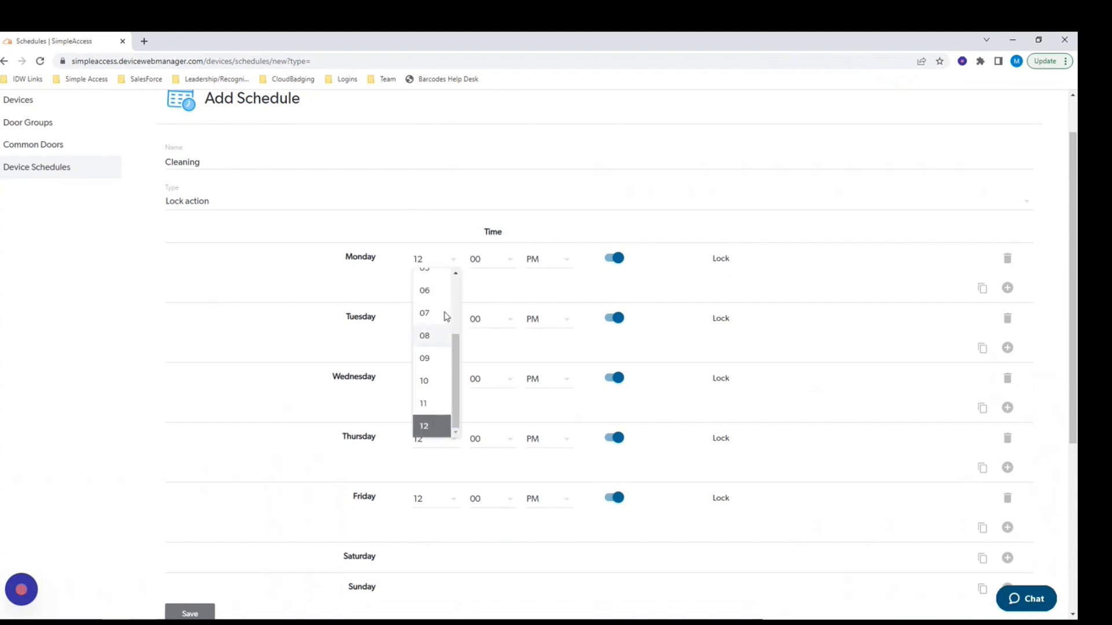
pyautogui.scroll(3, 455, 307)
pyautogui.click(427, 322)
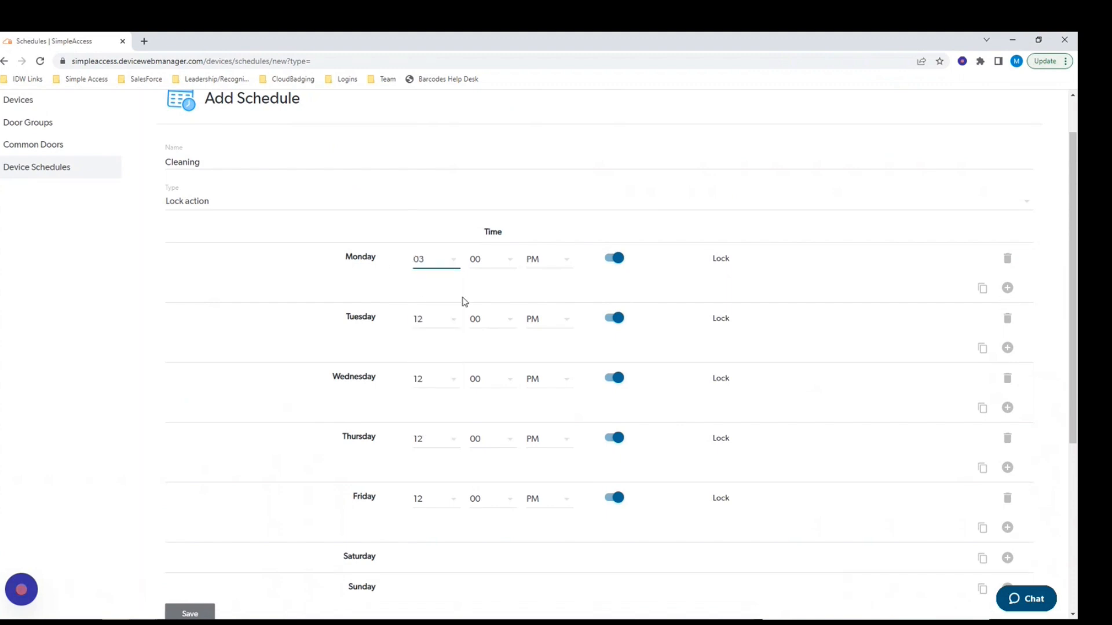
pyautogui.click(530, 265)
pyautogui.click(540, 279)
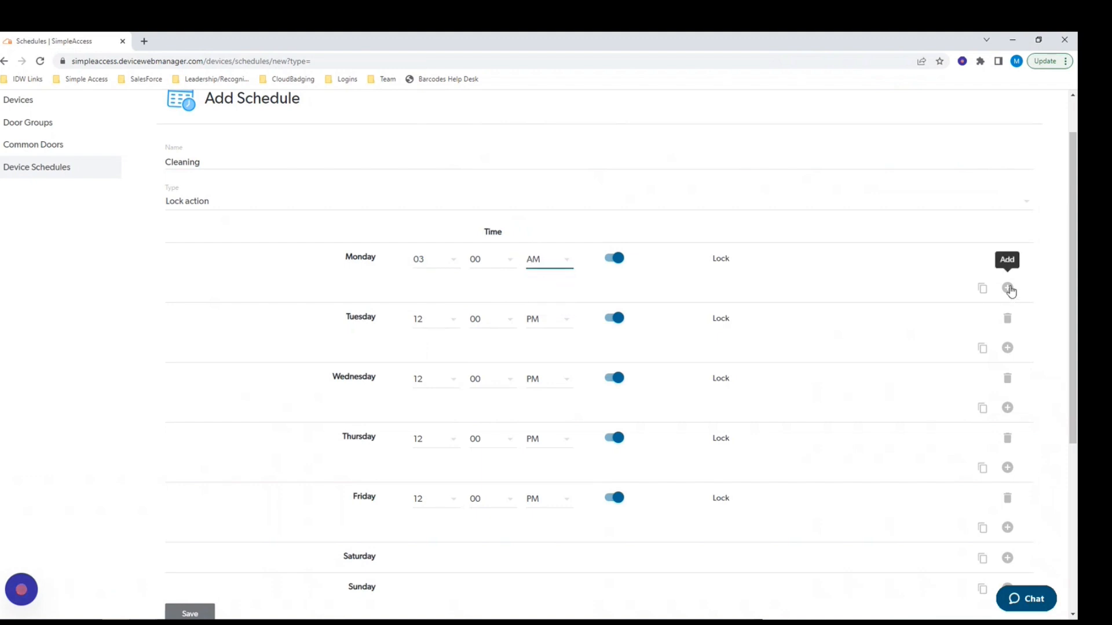
pyautogui.click(1009, 290)
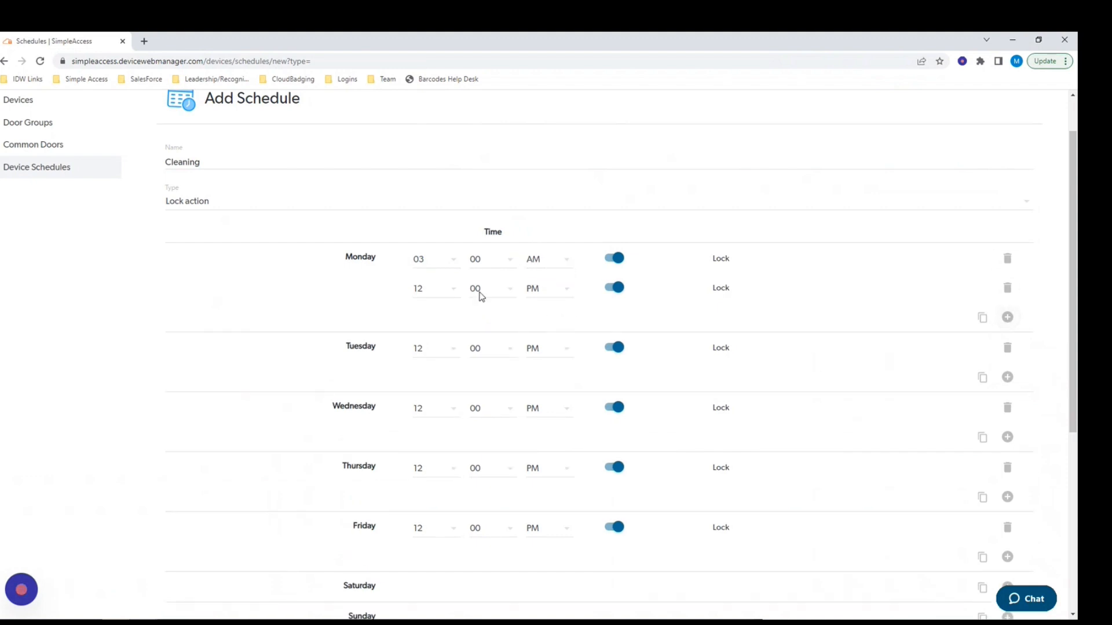
# Copy Monday's lock times to Tuesday and Wednesday, then save the Cleaning schedule.
pyautogui.click(983, 380)
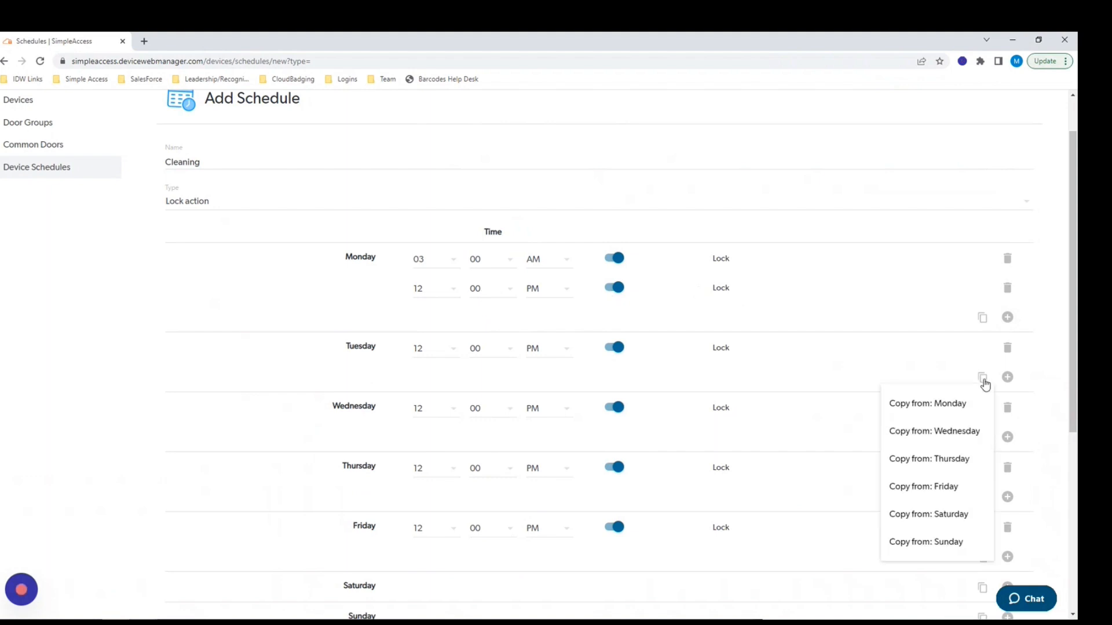
pyautogui.click(917, 405)
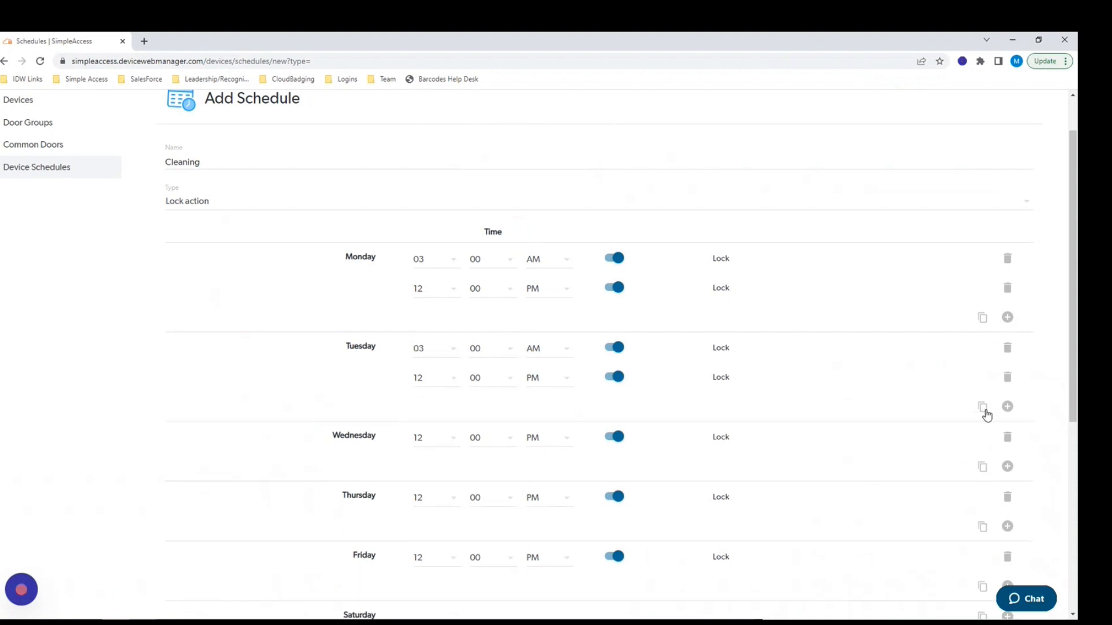
pyautogui.click(983, 409)
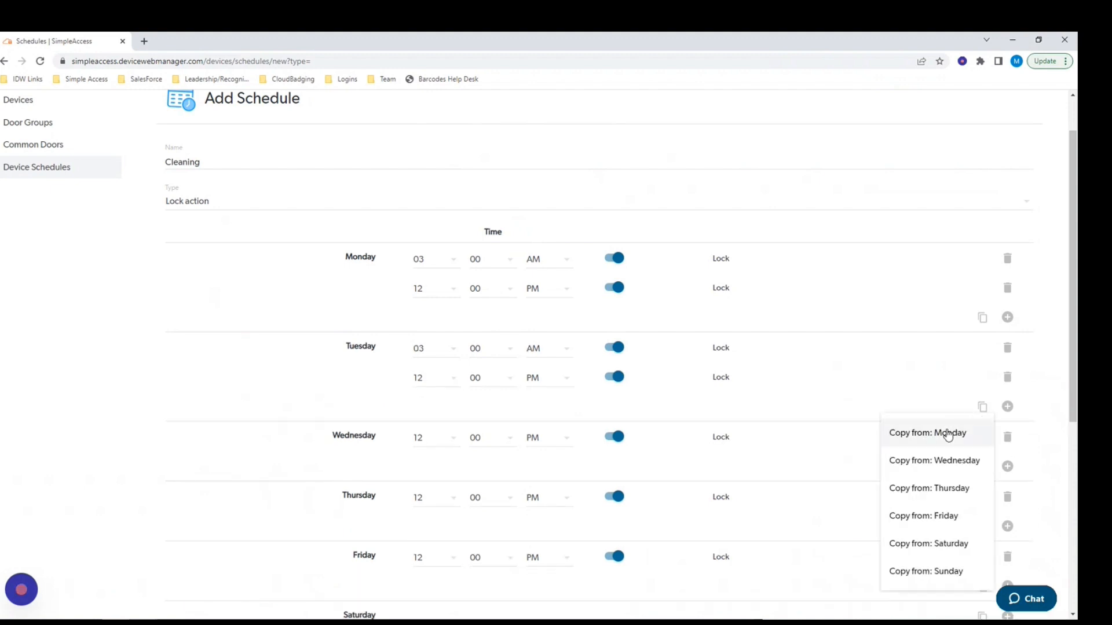
pyautogui.click(855, 462)
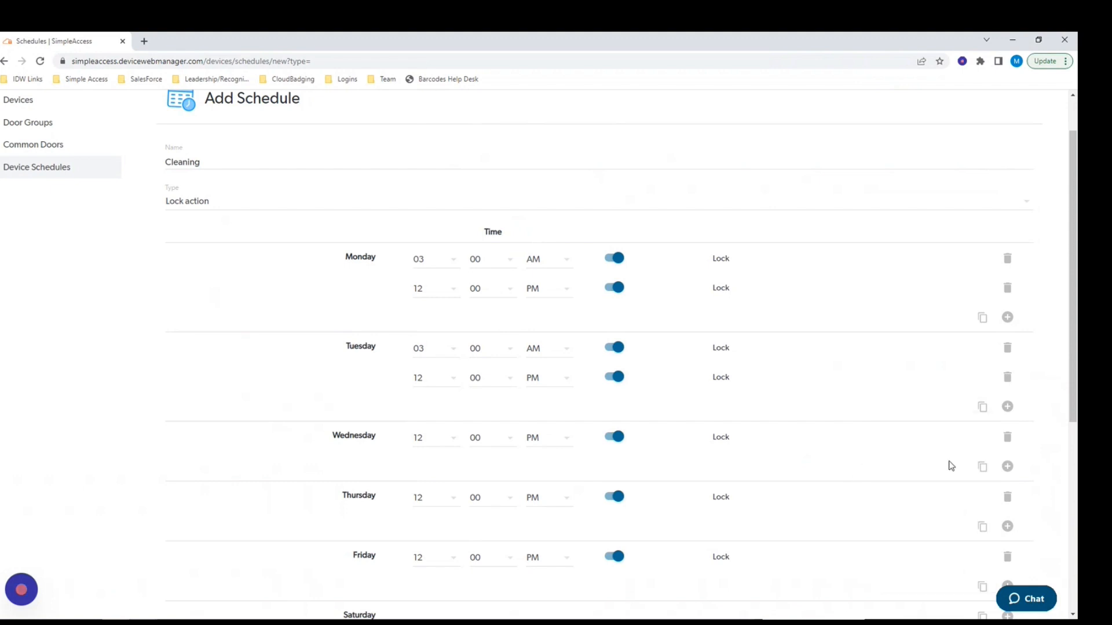
pyautogui.click(983, 468)
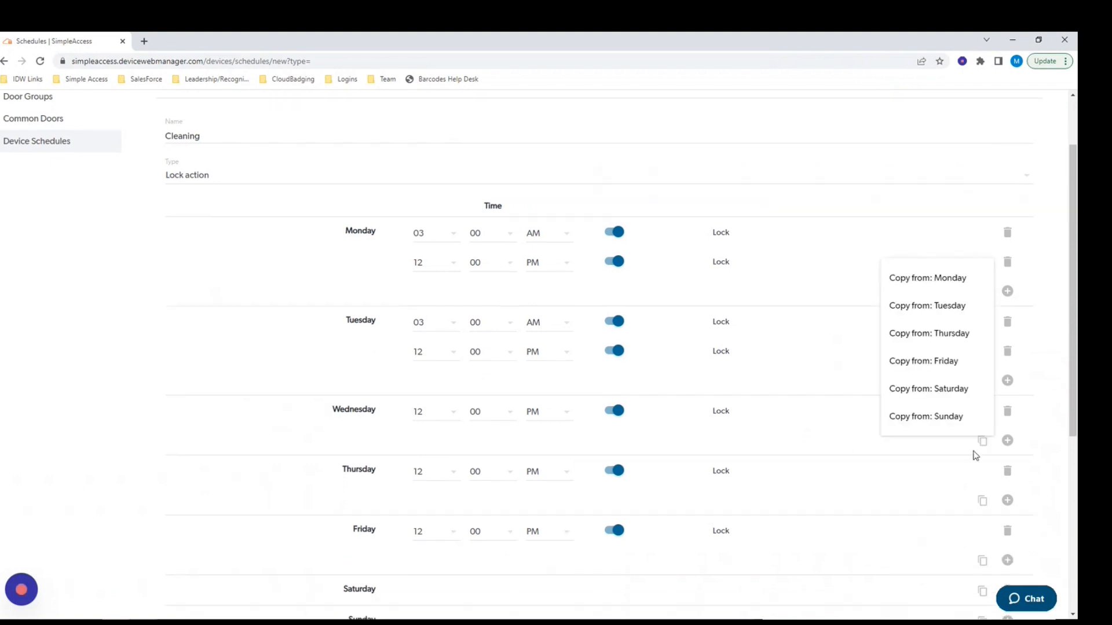
pyautogui.click(930, 280)
pyautogui.scroll(3, 576, 303)
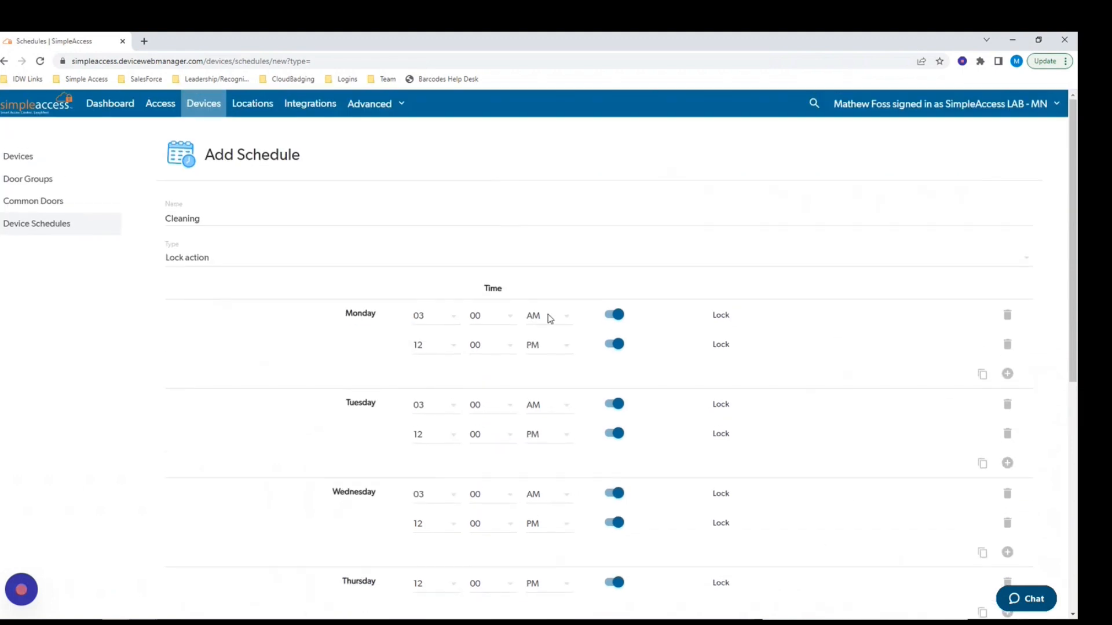
pyautogui.scroll(-5, 387, 485)
pyautogui.click(187, 536)
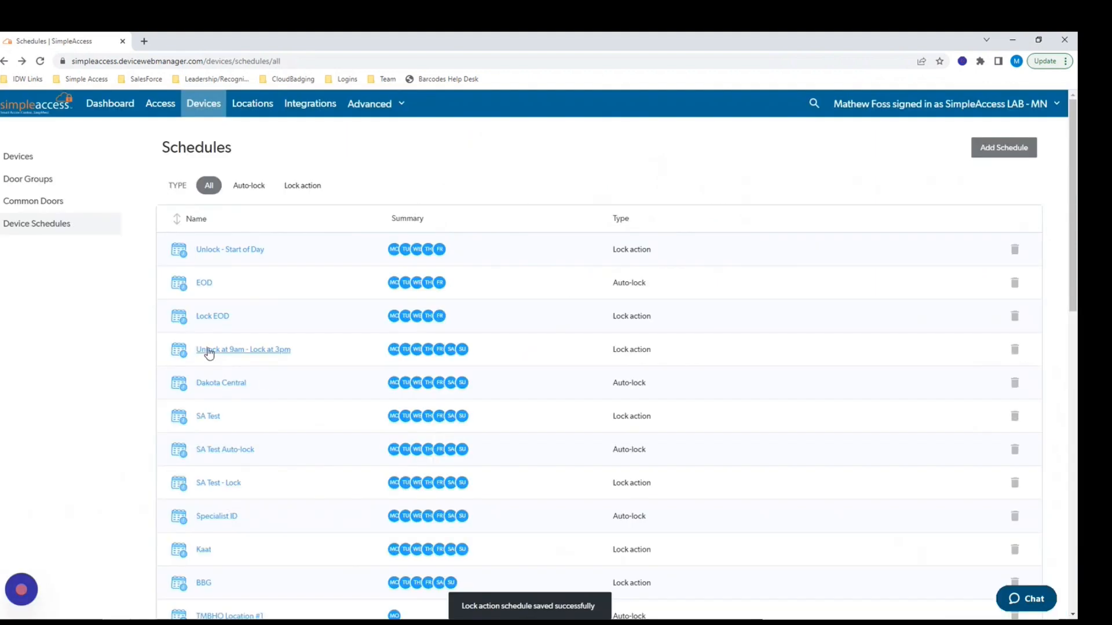
# Open the 700 Series Demo Lock's Notifications page from Devices.
pyautogui.click(20, 160)
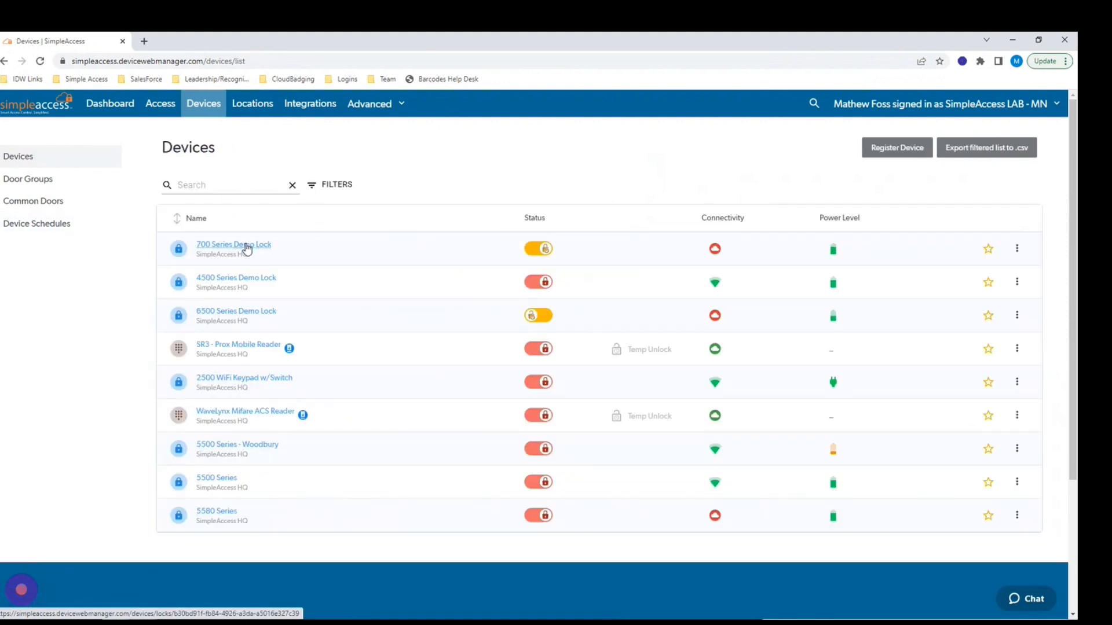
pyautogui.click(247, 248)
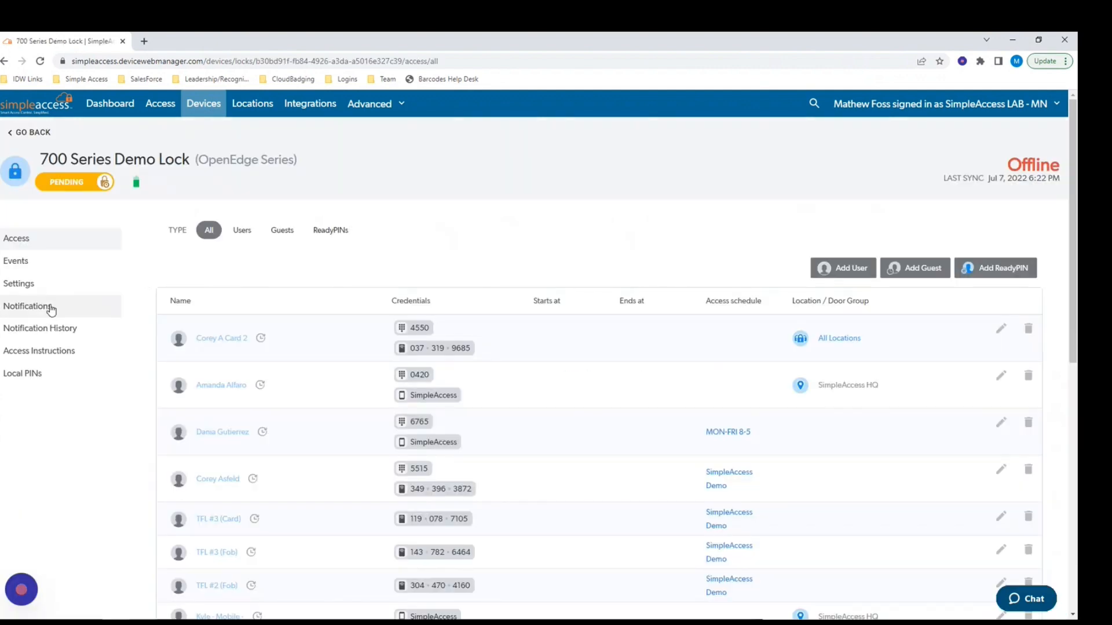
pyautogui.click(28, 307)
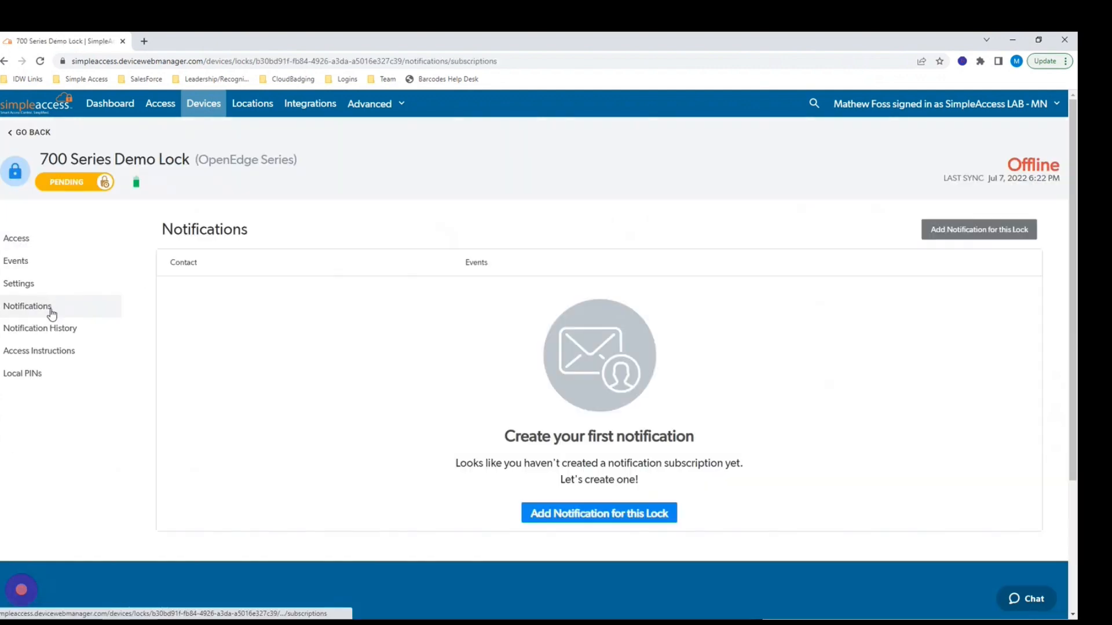
# Draft a Text alert to a contact for Power Level Low and Batteries Replaced, then cancel it.
pyautogui.click(959, 232)
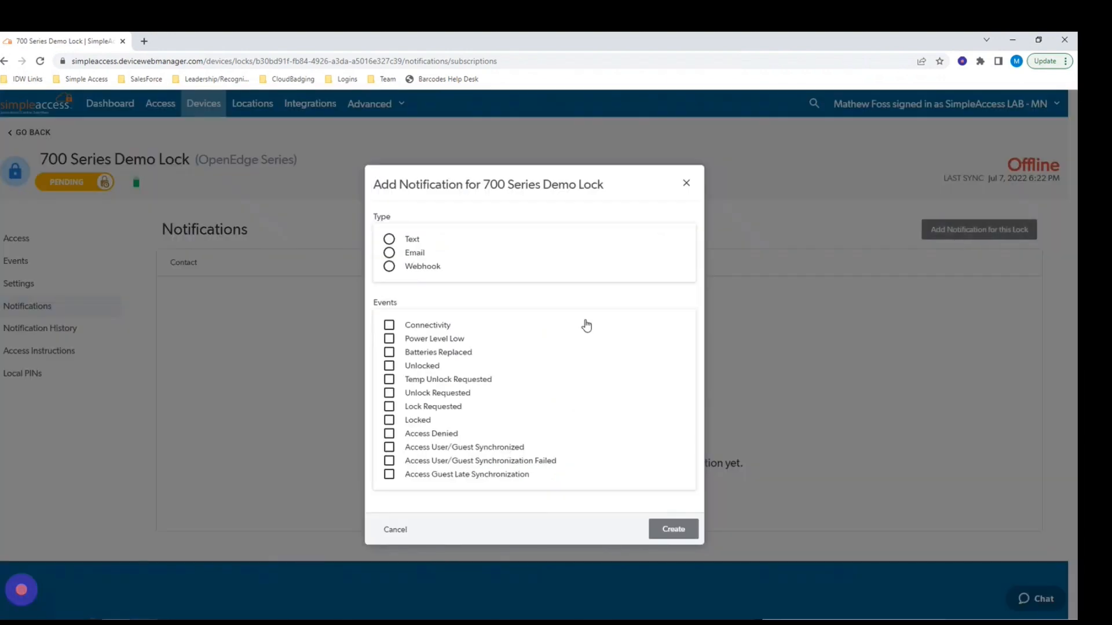
pyautogui.click(389, 239)
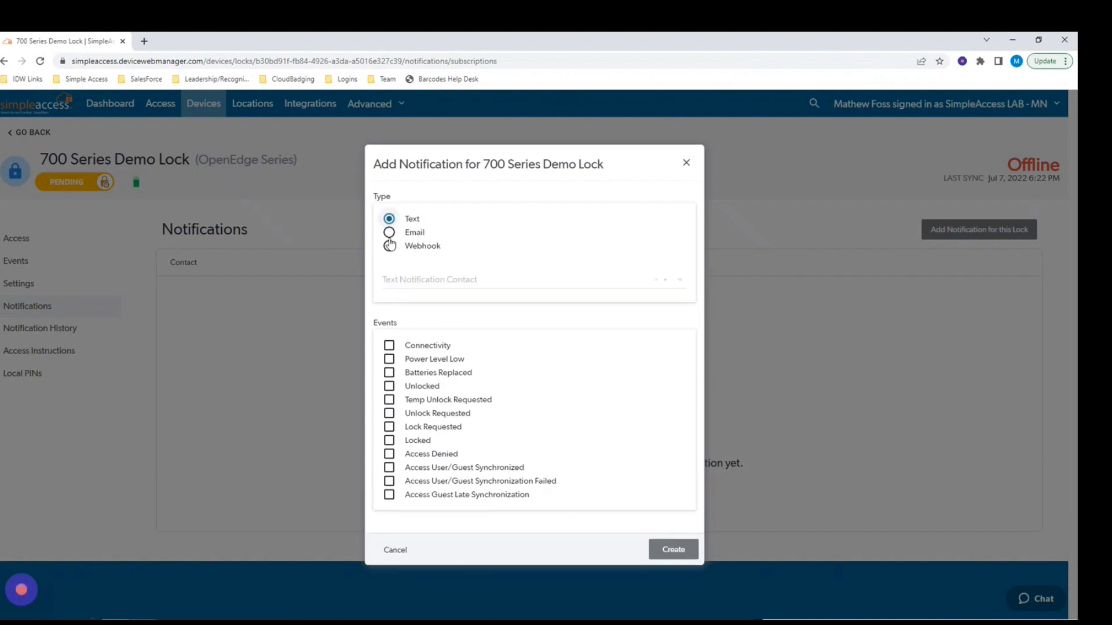
pyautogui.click(399, 283)
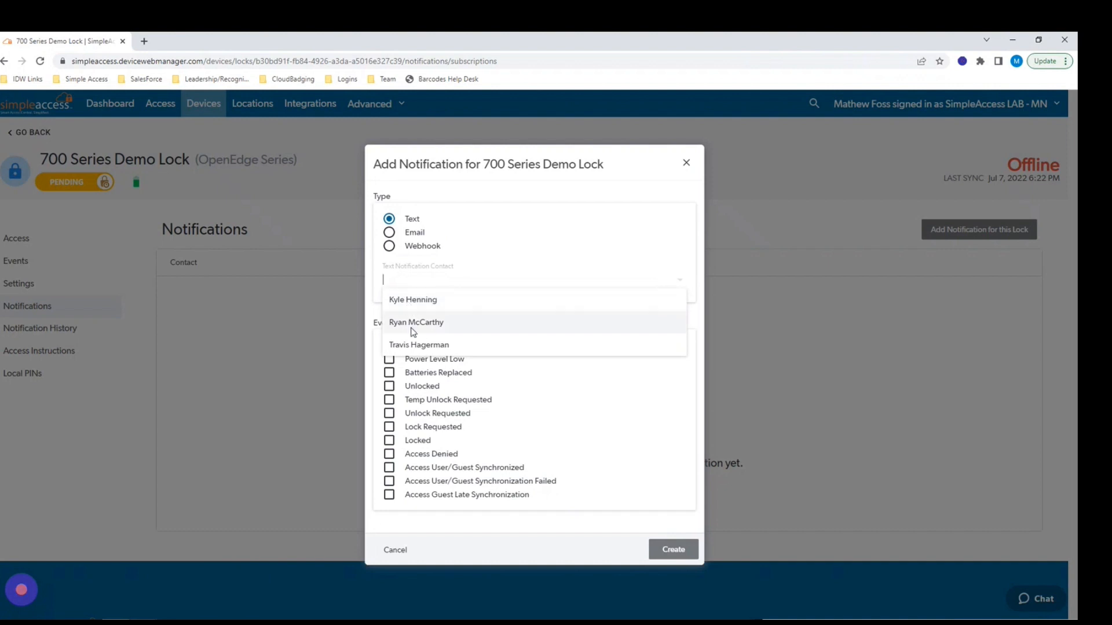
pyautogui.click(413, 322)
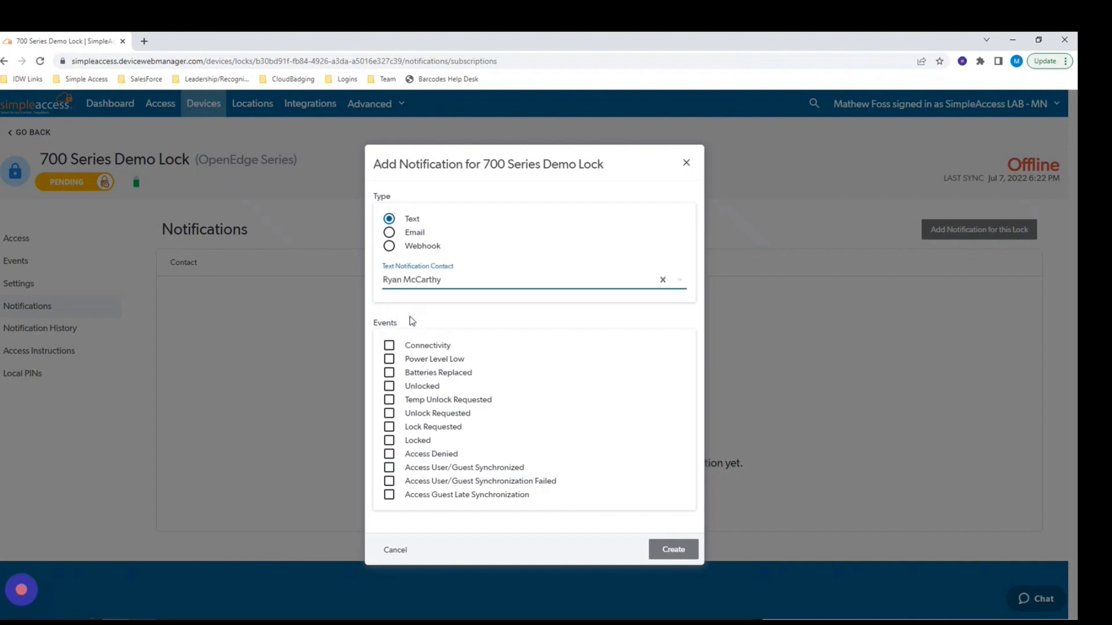
pyautogui.click(389, 360)
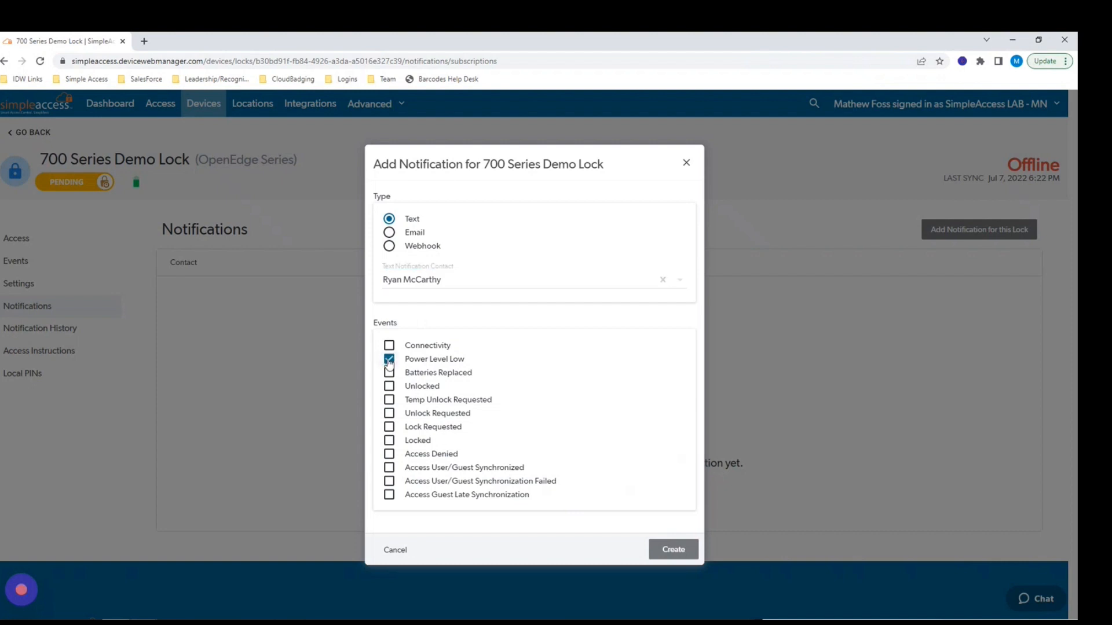
pyautogui.click(389, 373)
pyautogui.click(673, 550)
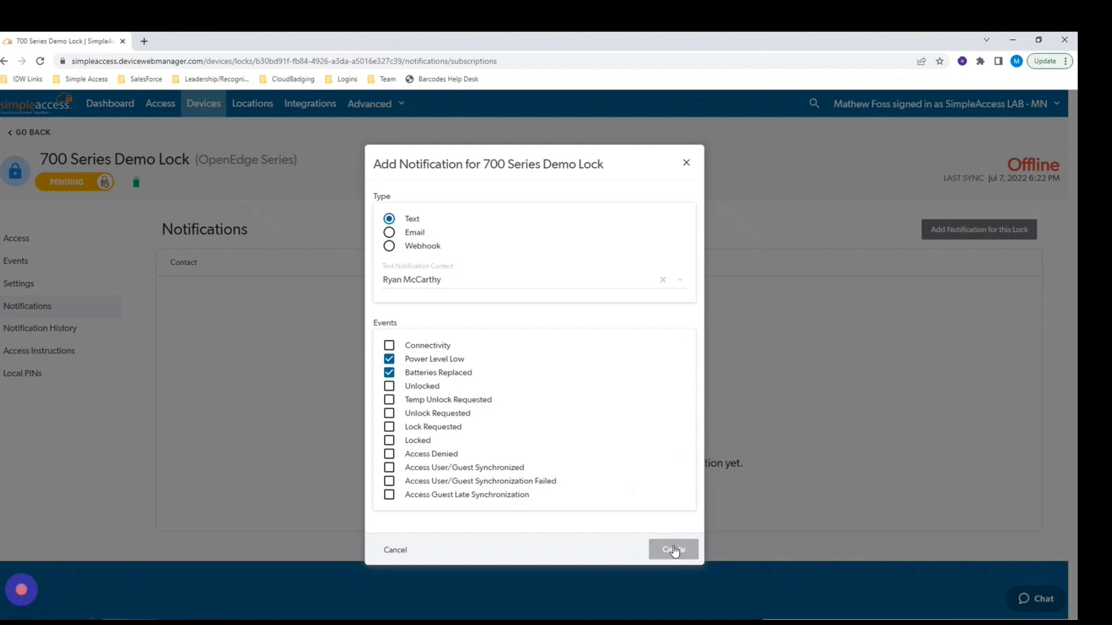
pyautogui.click(391, 553)
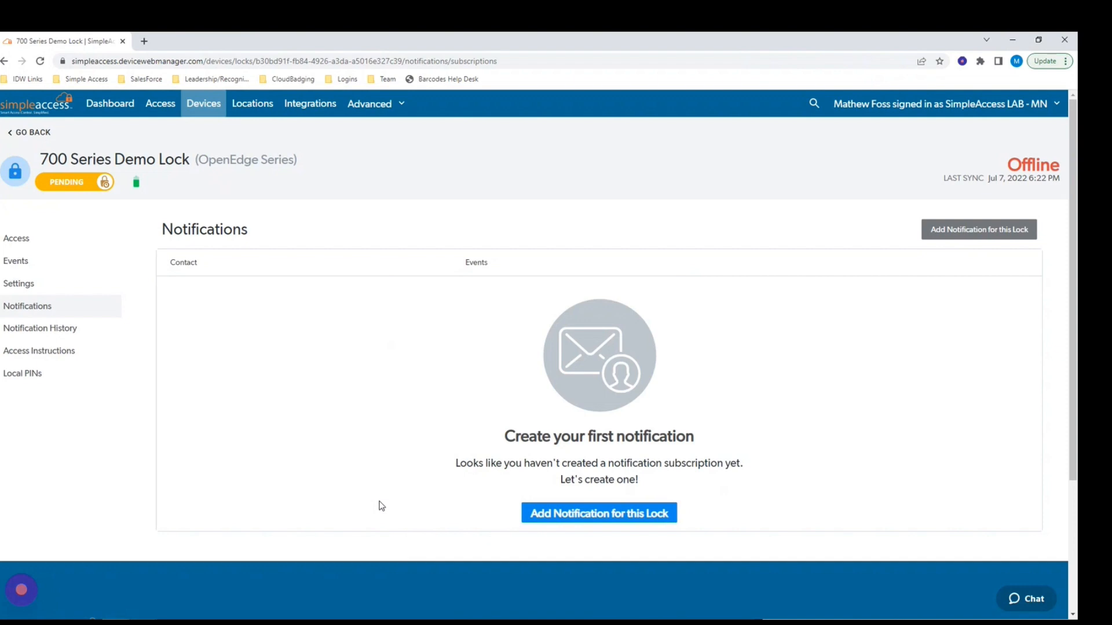
# Go to Access and open the Access Schedules list.
pyautogui.click(161, 107)
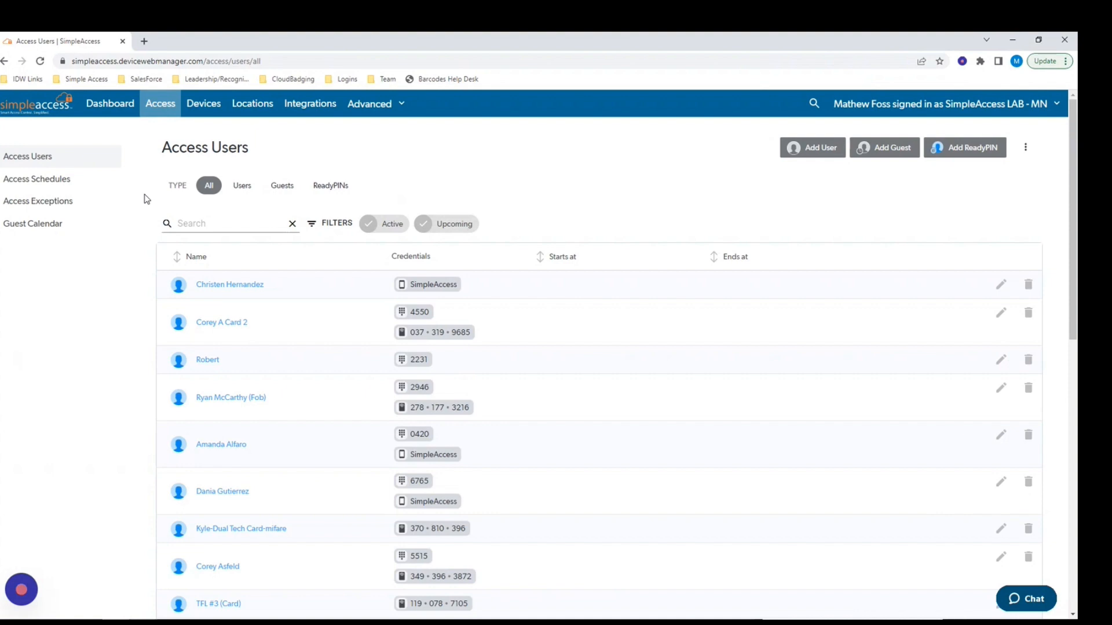
pyautogui.click(40, 180)
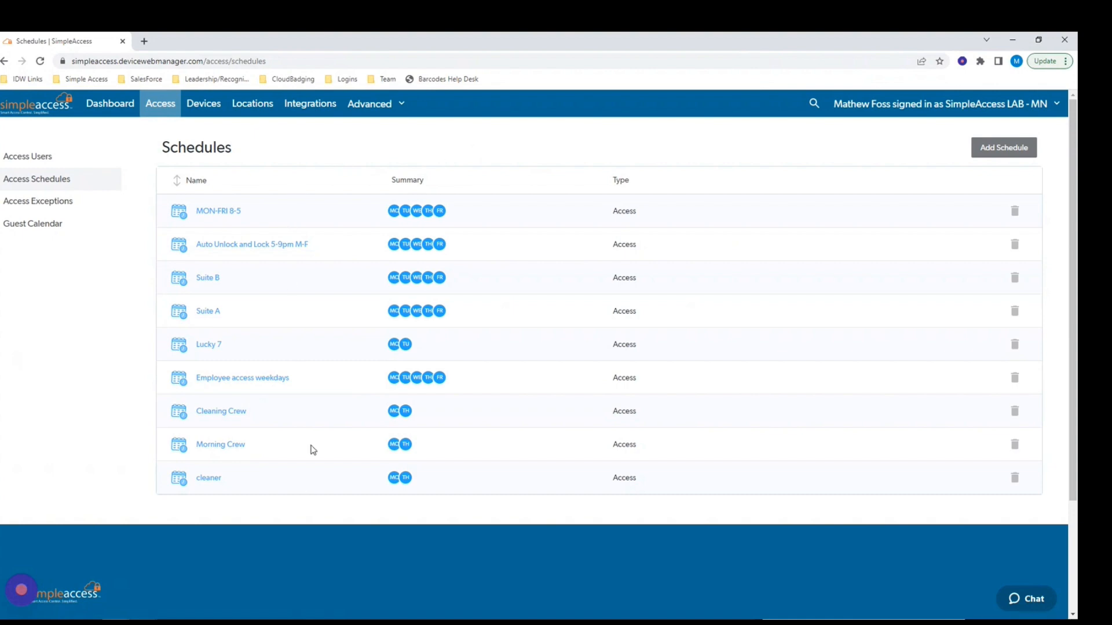
pyautogui.moveTo(393, 212)
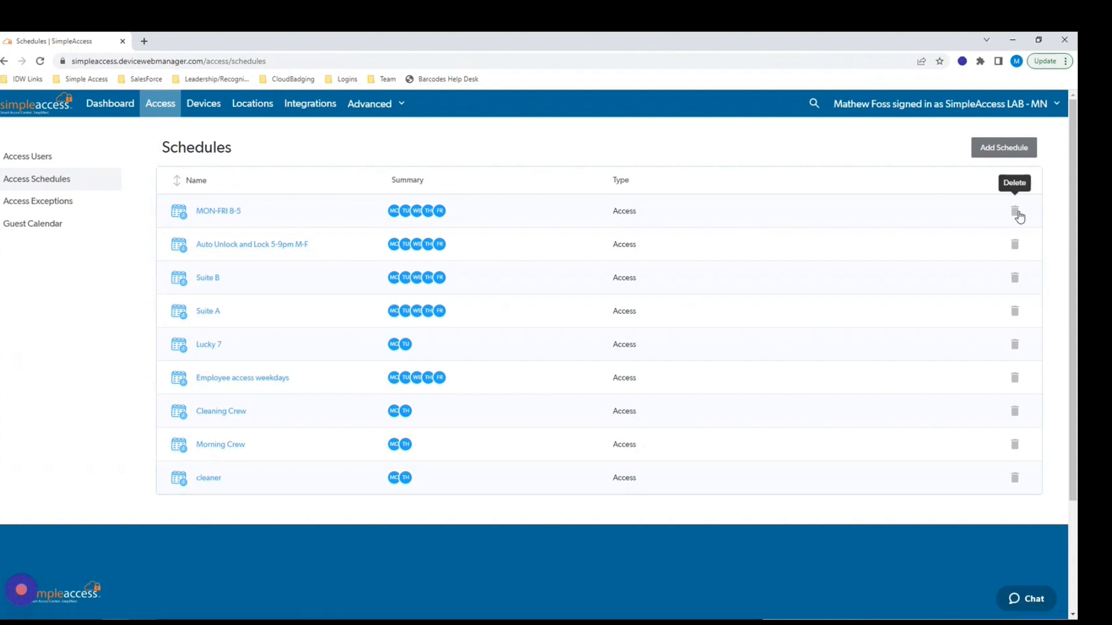
# Start a new access schedule named Cleaning.
pyautogui.click(1004, 150)
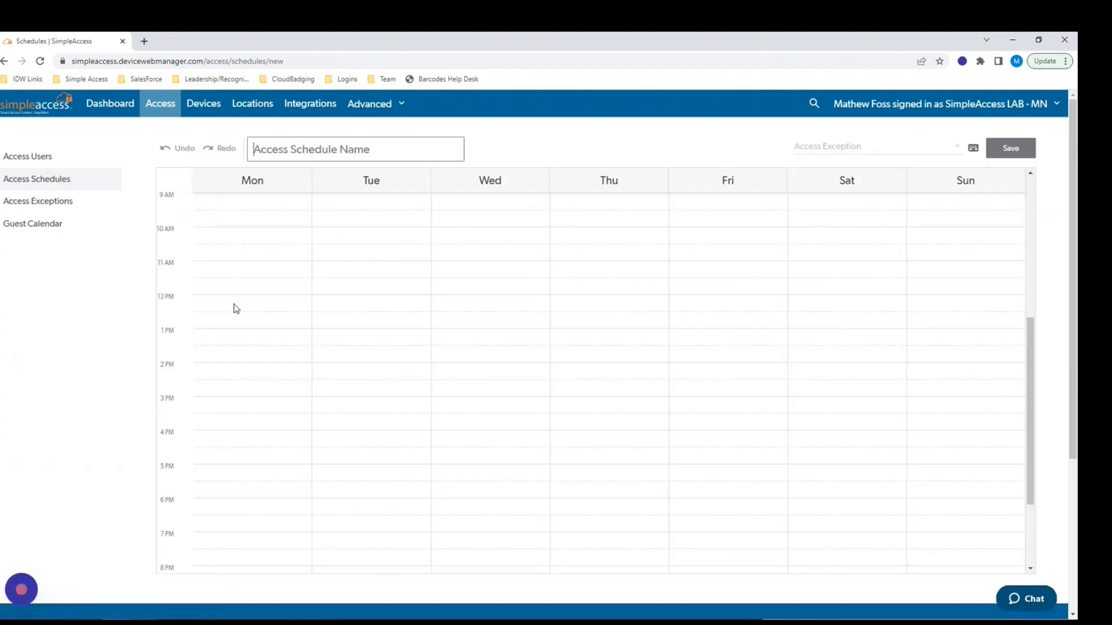
pyautogui.click(291, 146)
pyautogui.write('Cleaning')
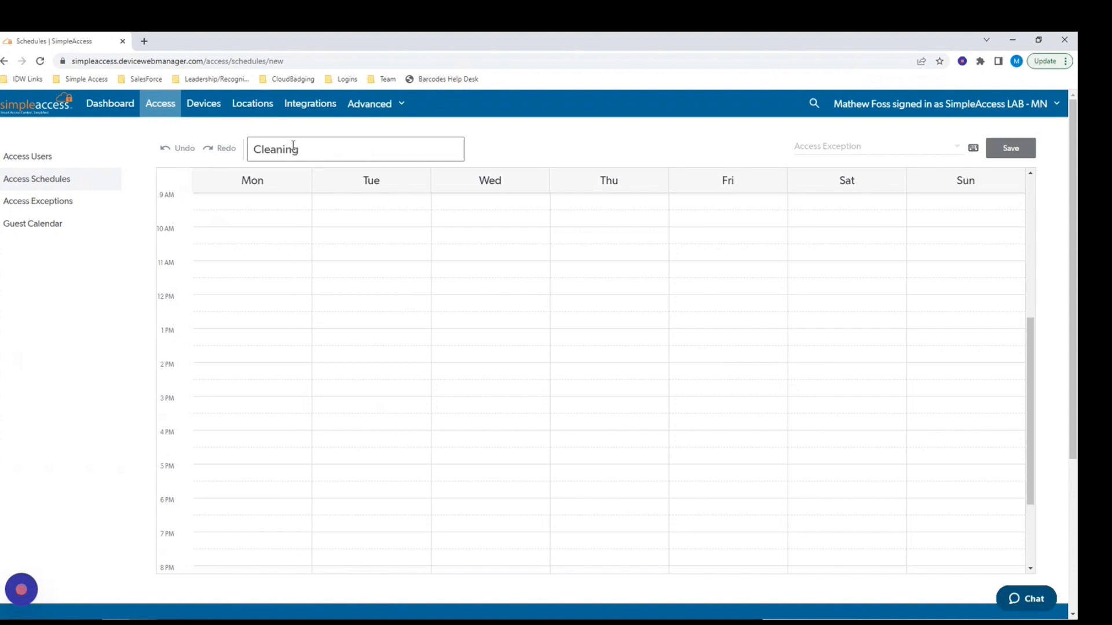
pyautogui.scroll(5, 264, 262)
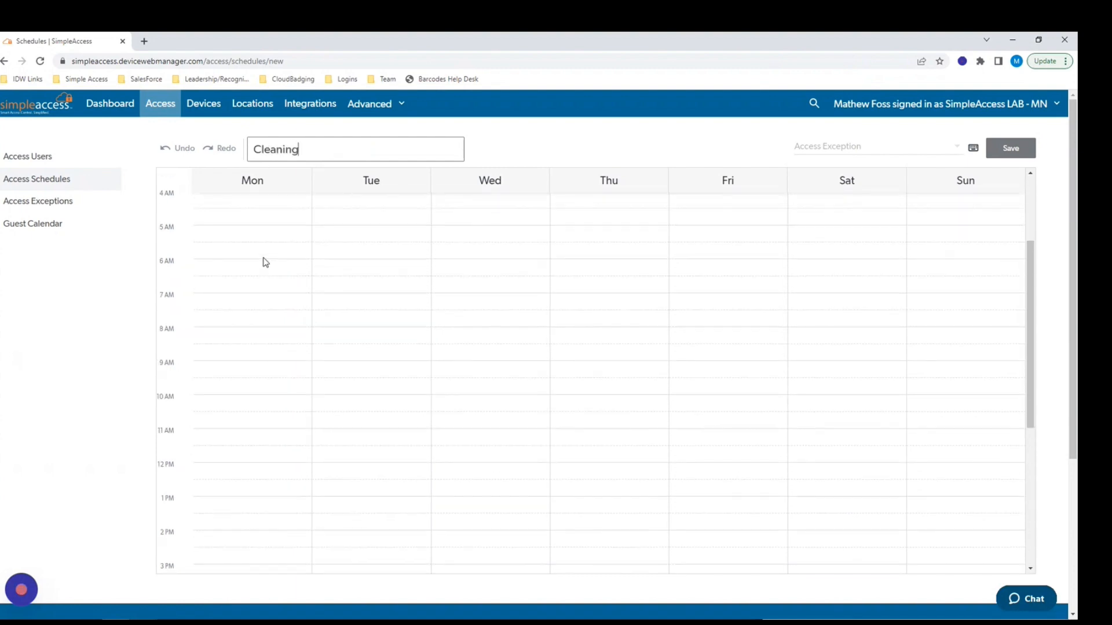
pyautogui.scroll(2, 264, 260)
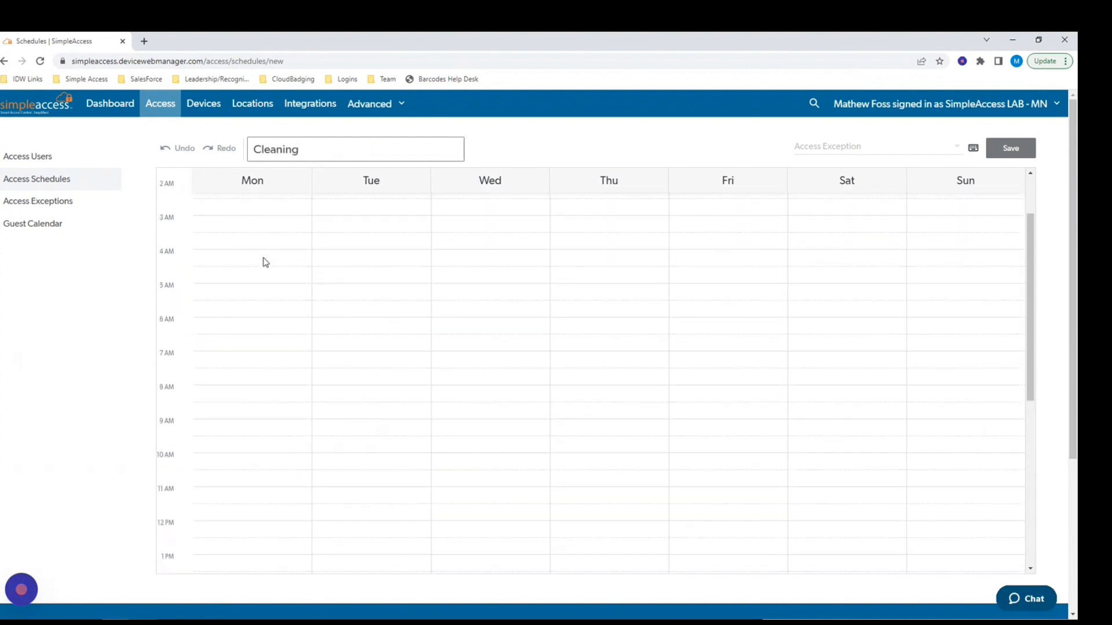
# Add 3–6am access blocks on Monday and Thursday.
pyautogui.click(242, 228)
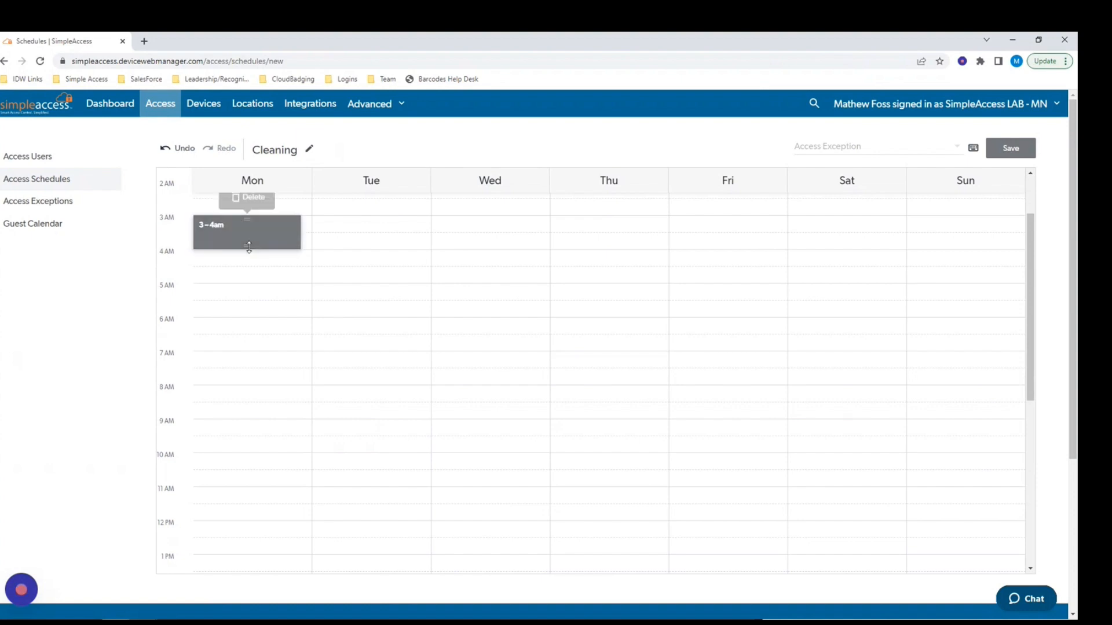
pyautogui.moveTo(249, 247); pyautogui.dragTo(247, 314)
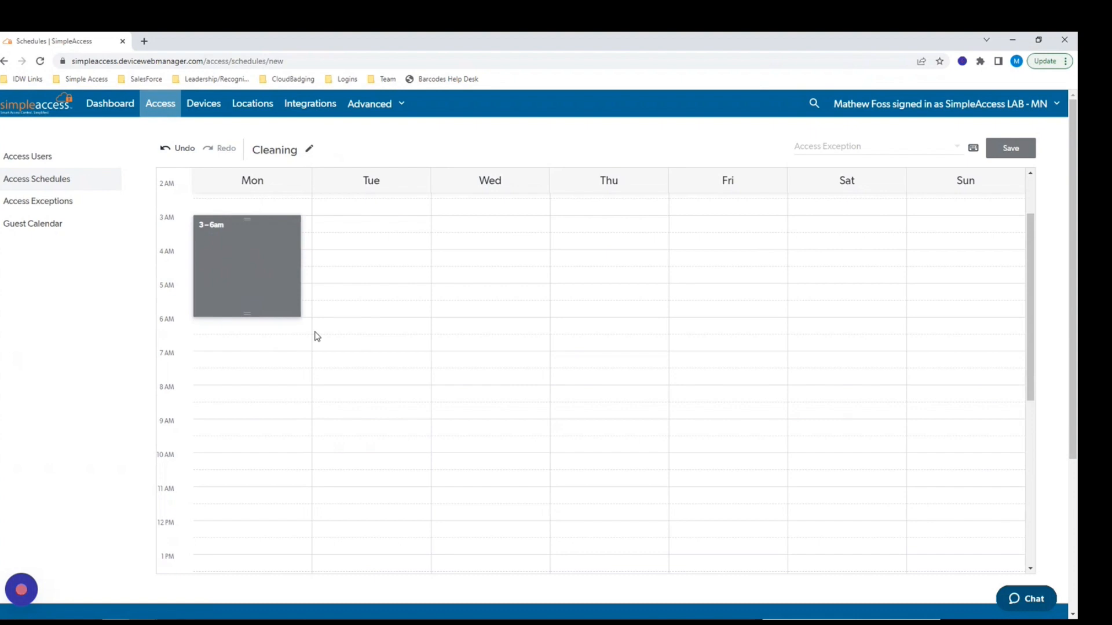
pyautogui.click(597, 225)
pyautogui.moveTo(606, 249); pyautogui.dragTo(606, 312)
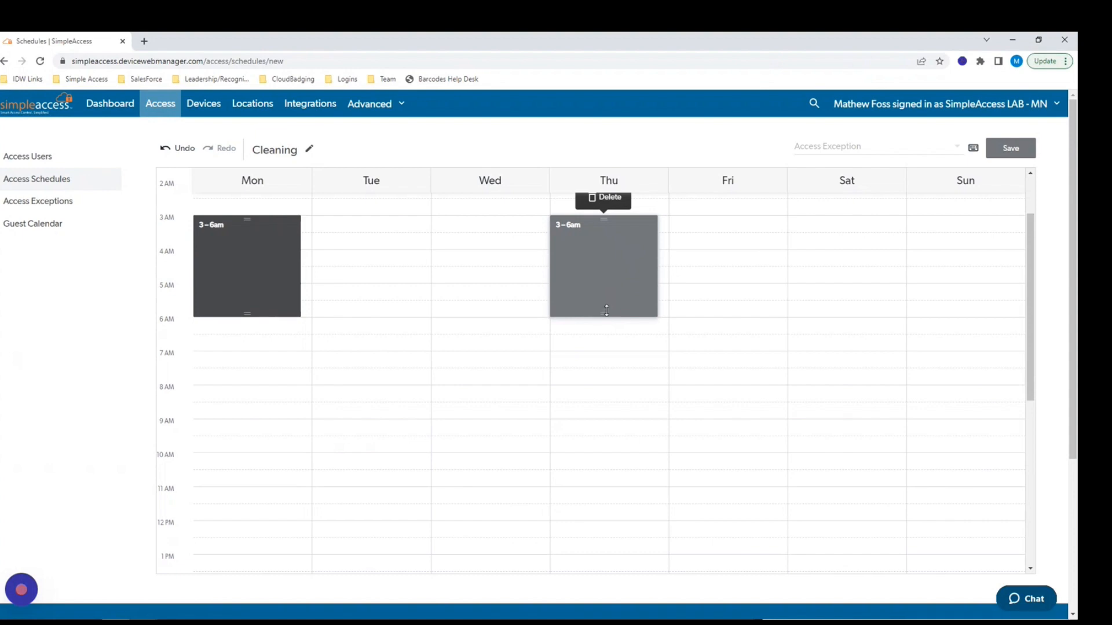
# Check the holiday exceptions without adding one, then save the Cleaning schedule.
pyautogui.click(957, 152)
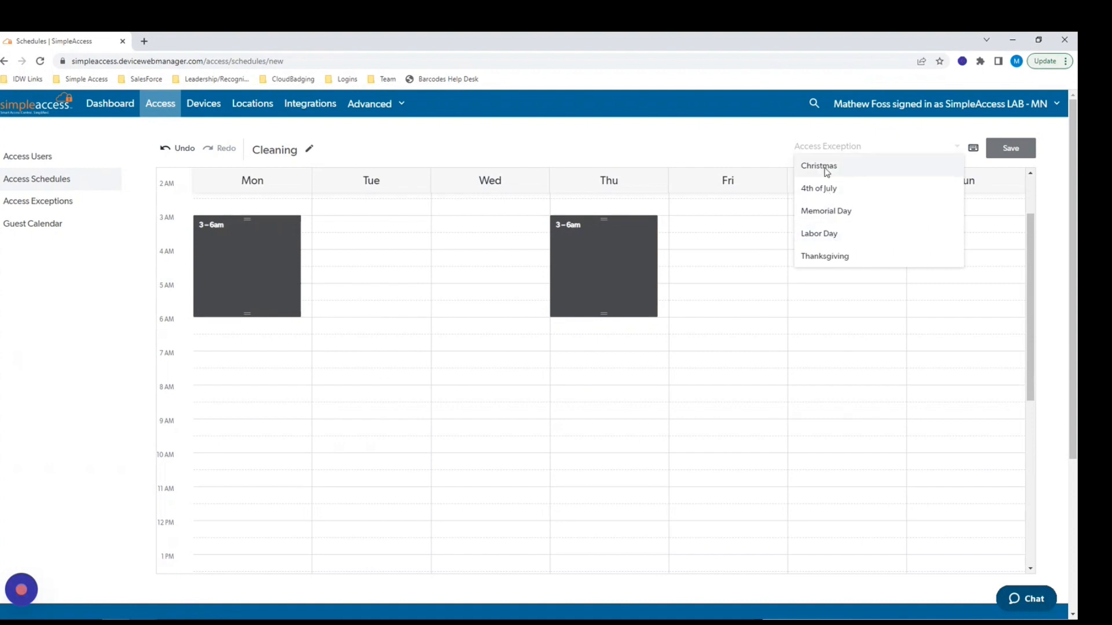
pyautogui.click(923, 129)
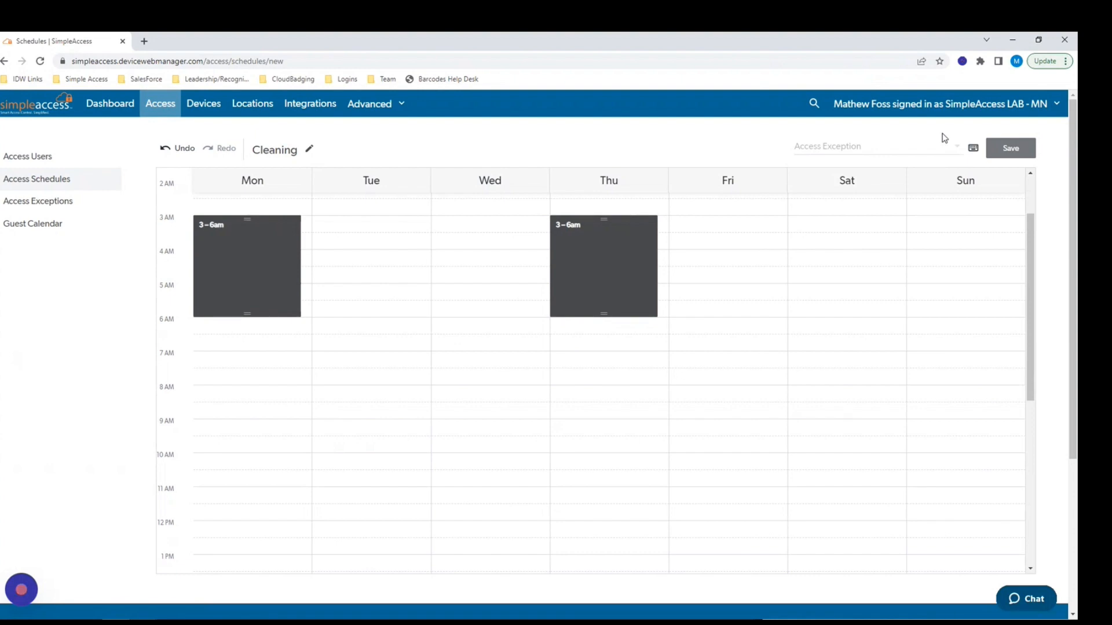
pyautogui.click(1016, 150)
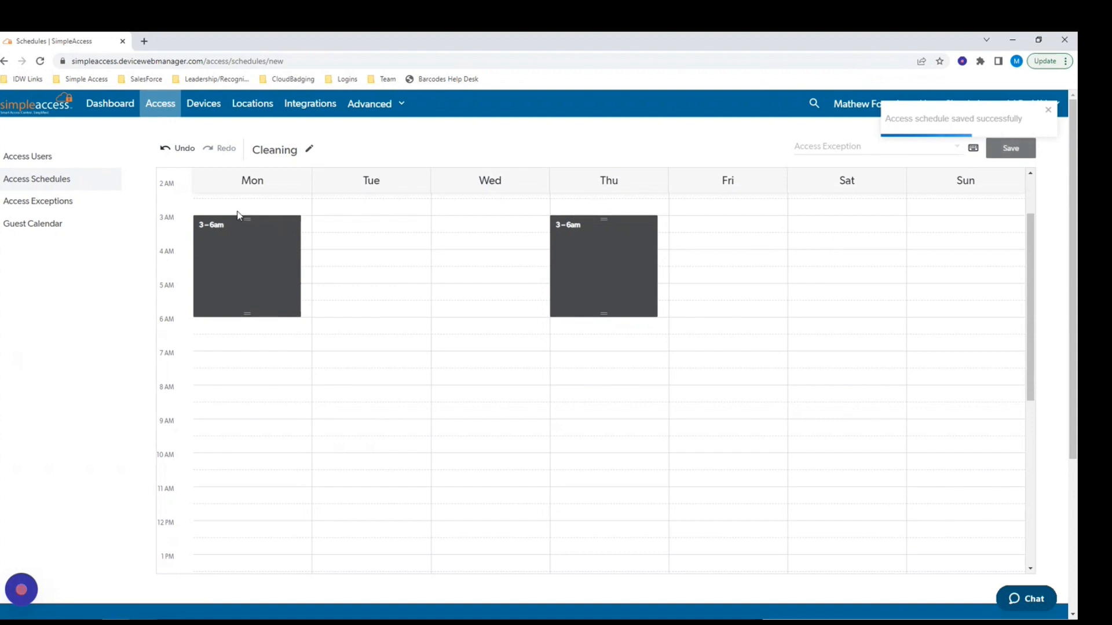
# Start a new access exception named Company Holiday.
pyautogui.click(35, 203)
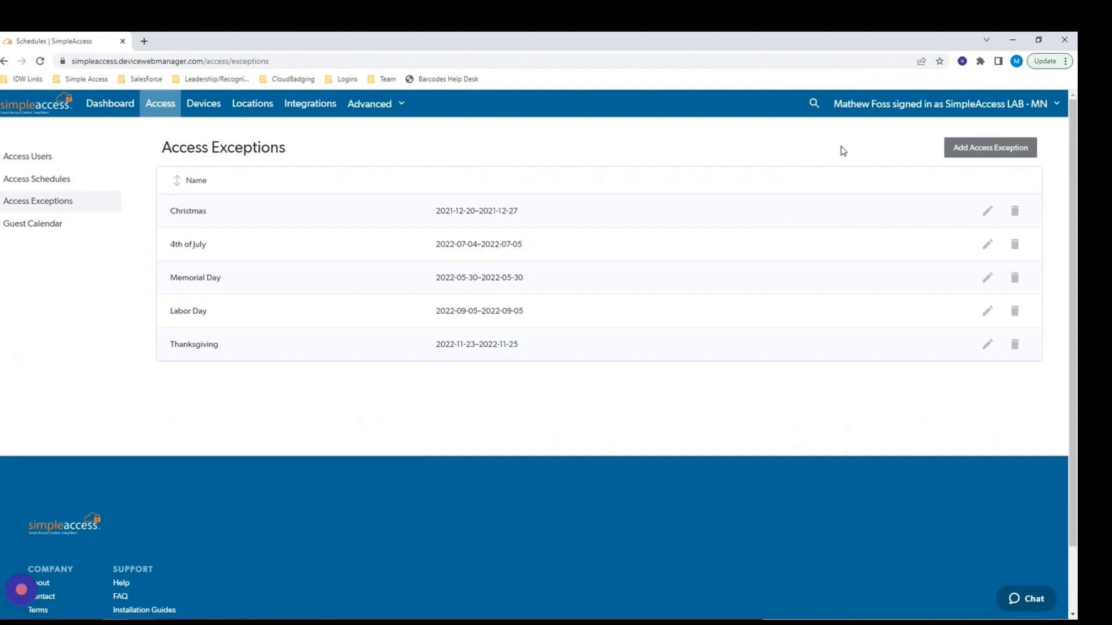
pyautogui.click(972, 152)
pyautogui.click(406, 335)
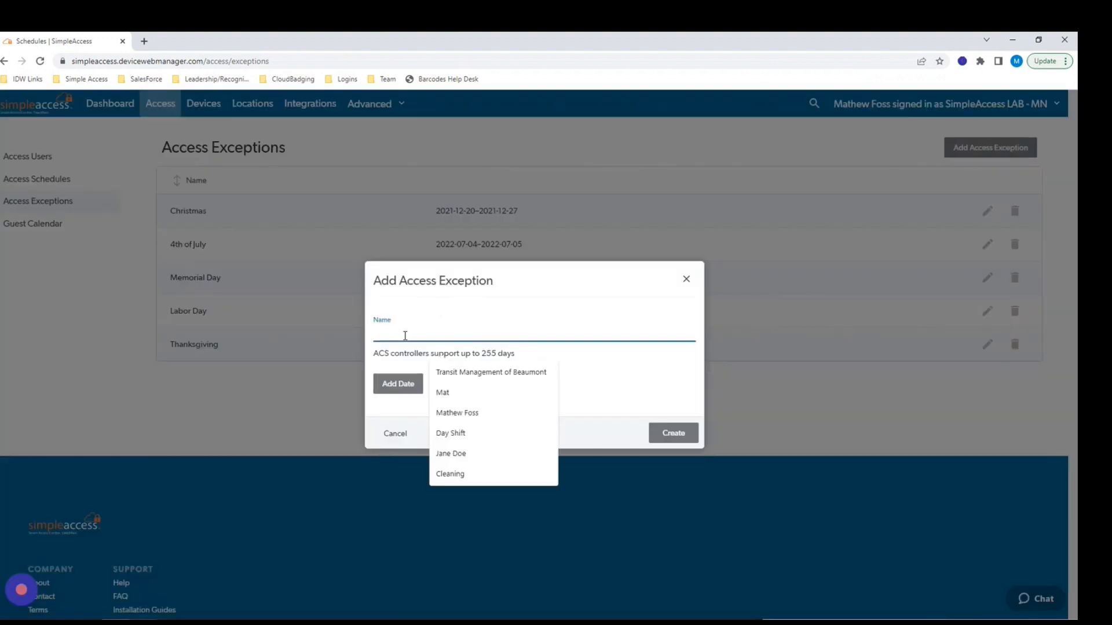
pyautogui.write('Company H')
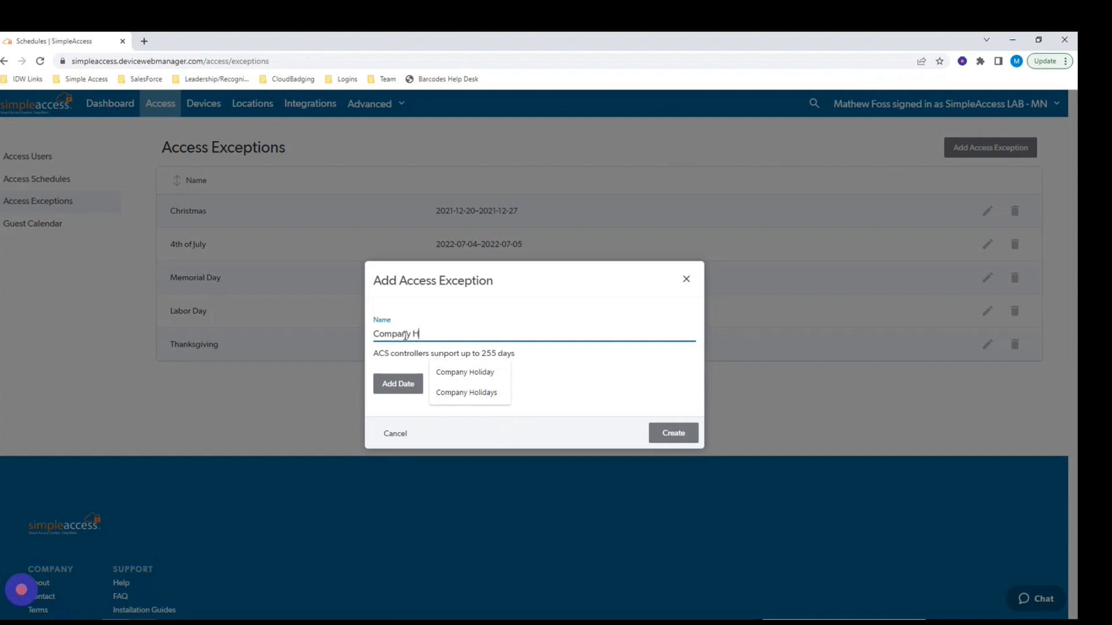
pyautogui.write('oliday')
# Add a date range starting and ending on 2023-01-01.
pyautogui.click(400, 387)
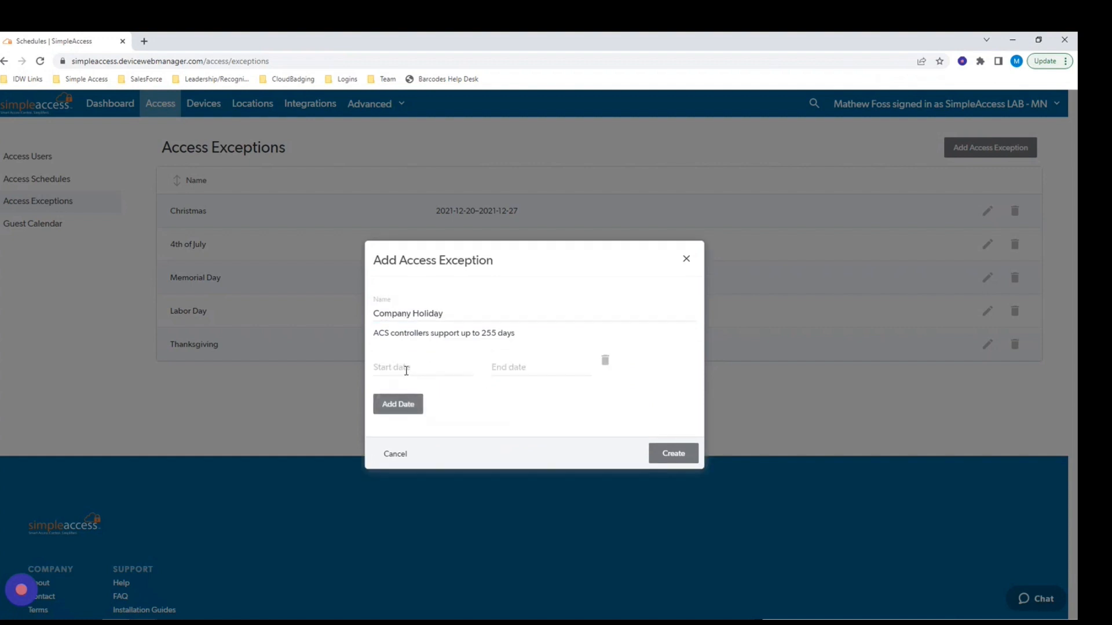
pyautogui.click(406, 371)
pyautogui.click(466, 305)
pyautogui.click(467, 306)
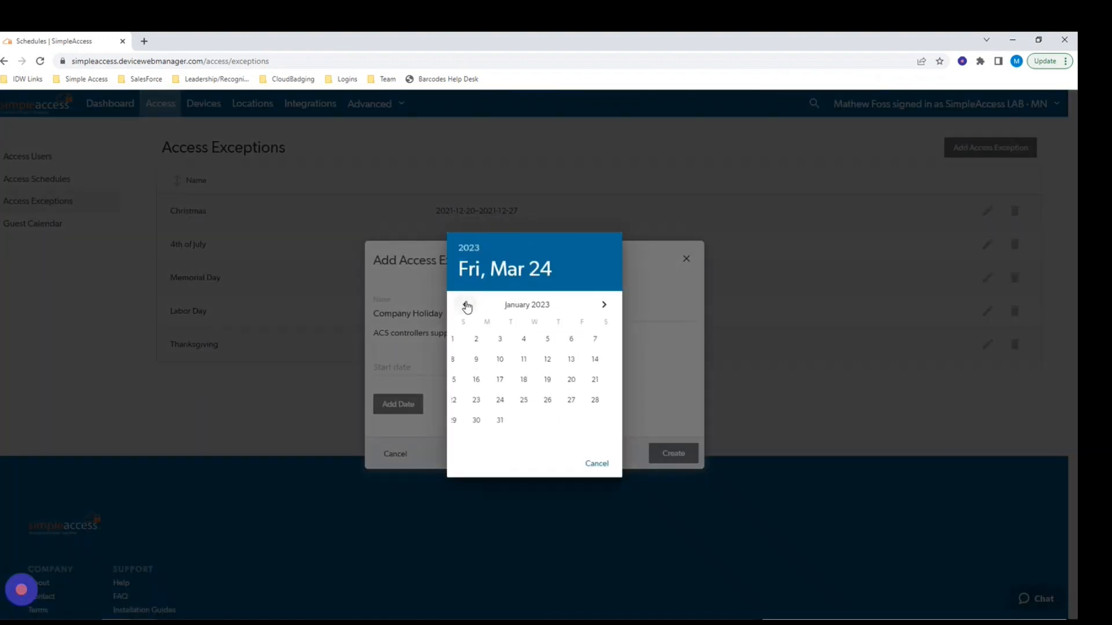
pyautogui.click(456, 341)
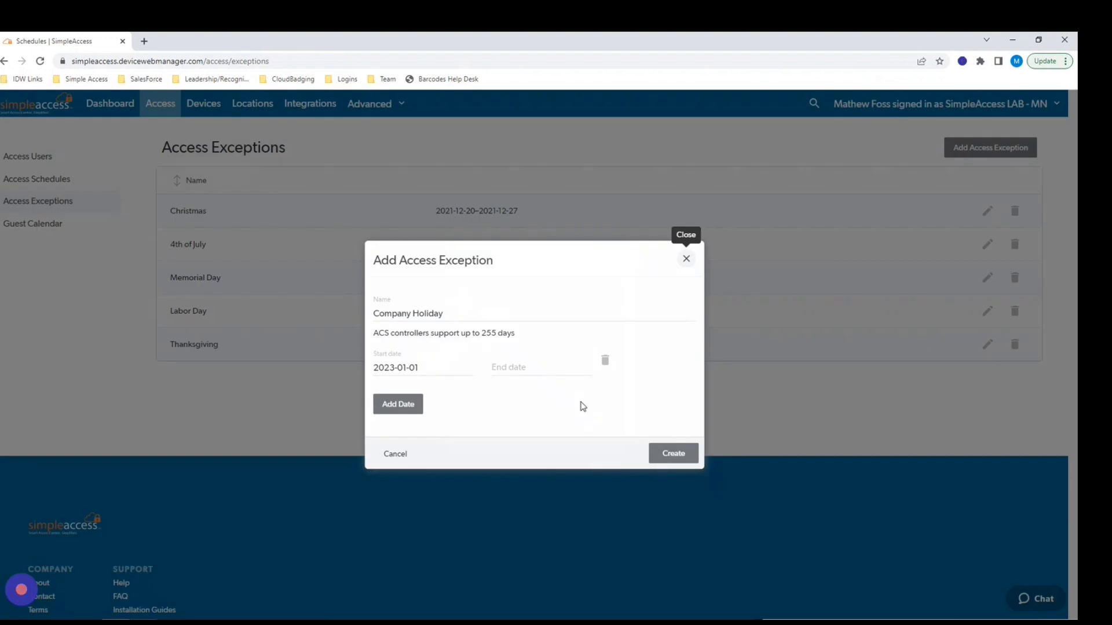
pyautogui.click(512, 366)
pyautogui.click(465, 306)
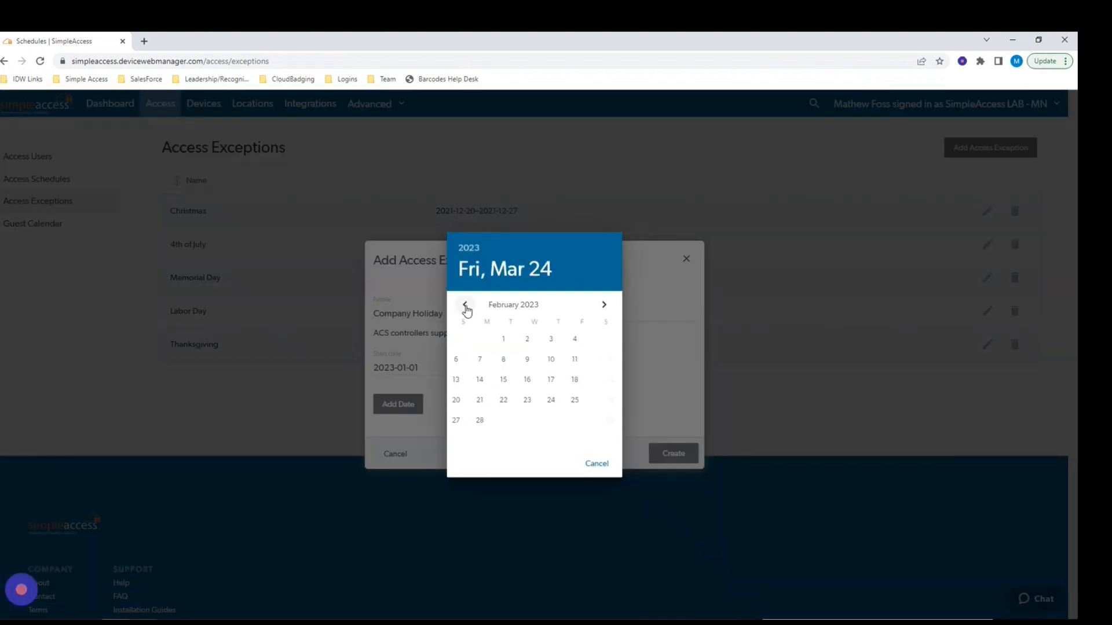
pyautogui.click(466, 306)
pyautogui.click(461, 341)
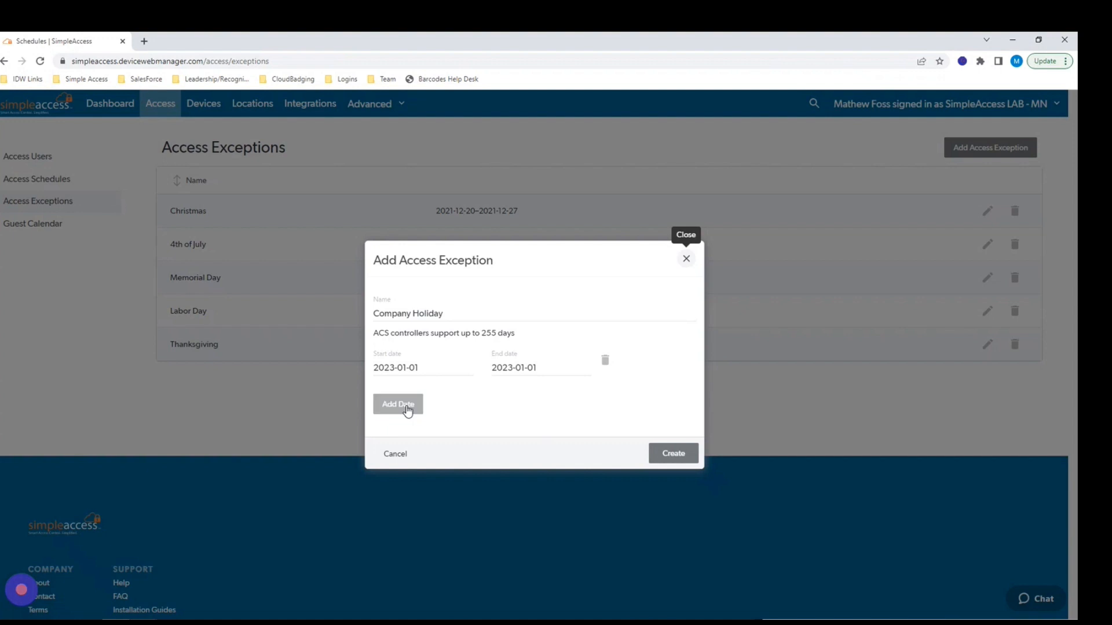
# Remove the extra empty date row and create the Company Holiday exception.
pyautogui.click(407, 408)
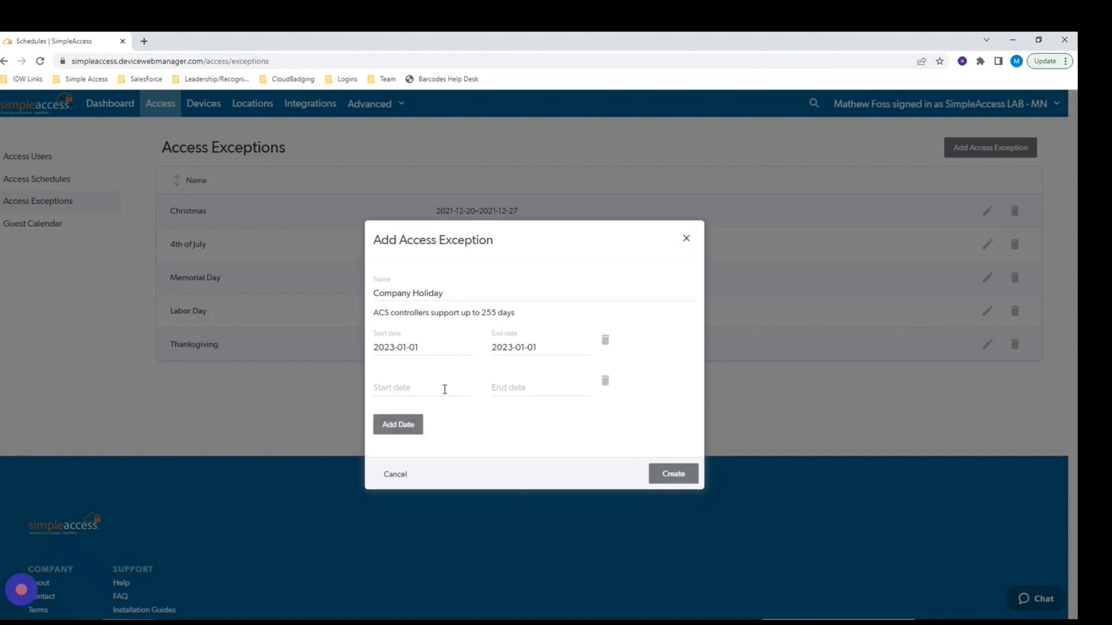
pyautogui.click(604, 381)
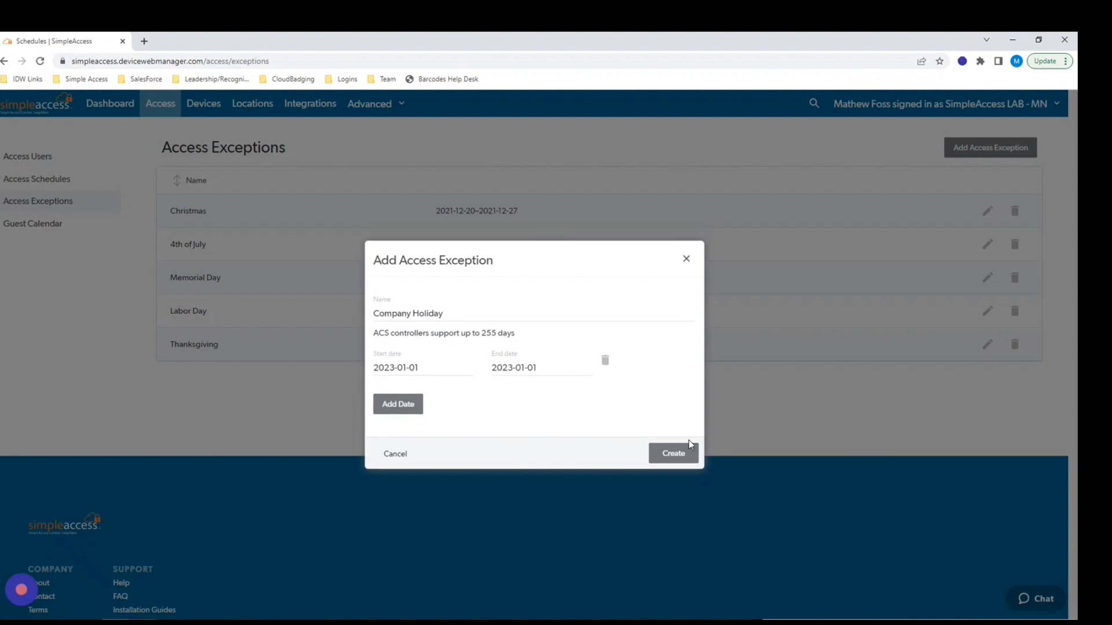
pyautogui.click(671, 455)
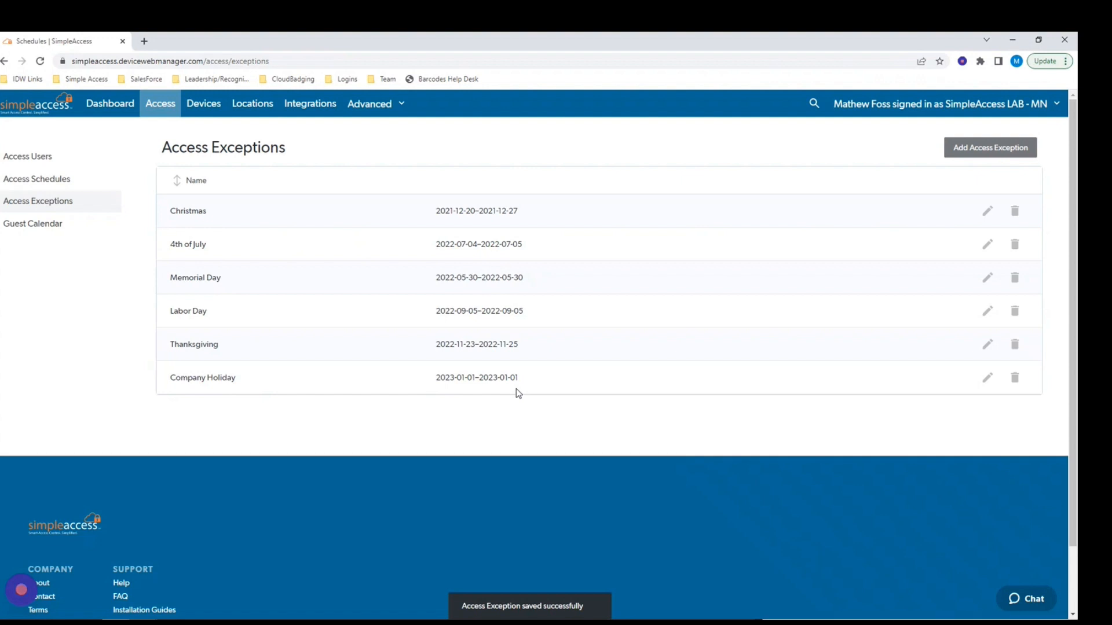
# Start a new access user and enter the user's full name.
pyautogui.click(35, 159)
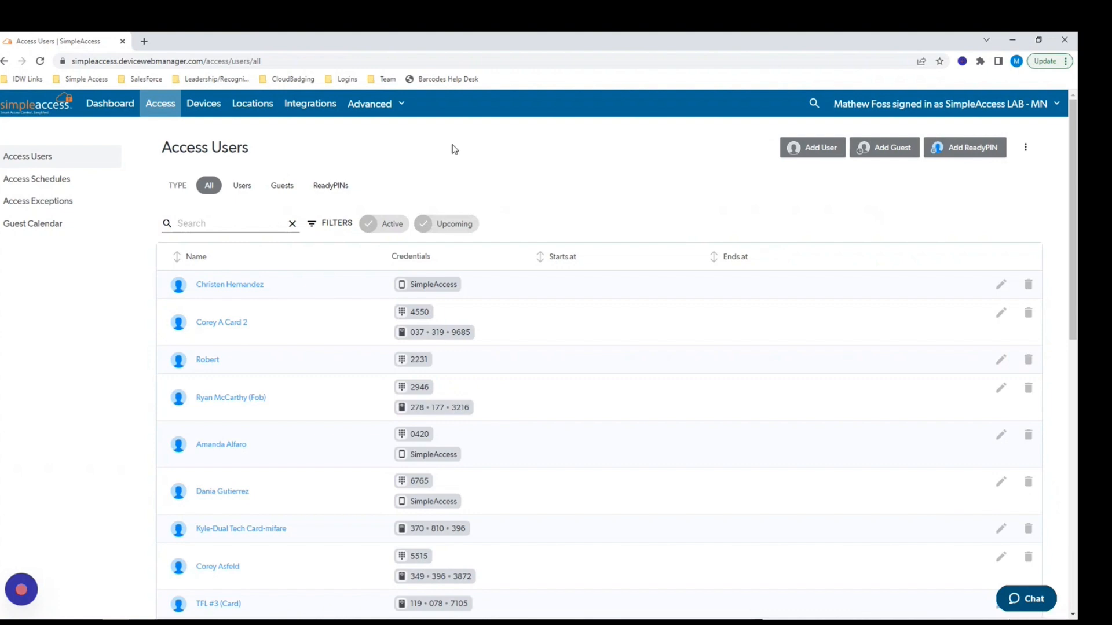
pyautogui.click(790, 151)
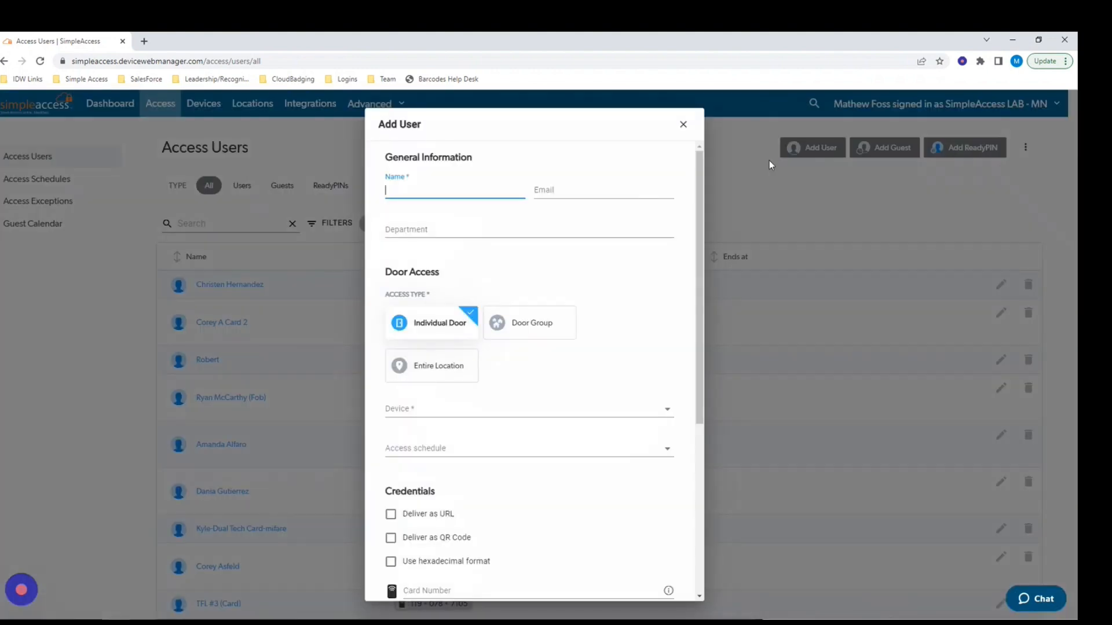
pyautogui.click(416, 191)
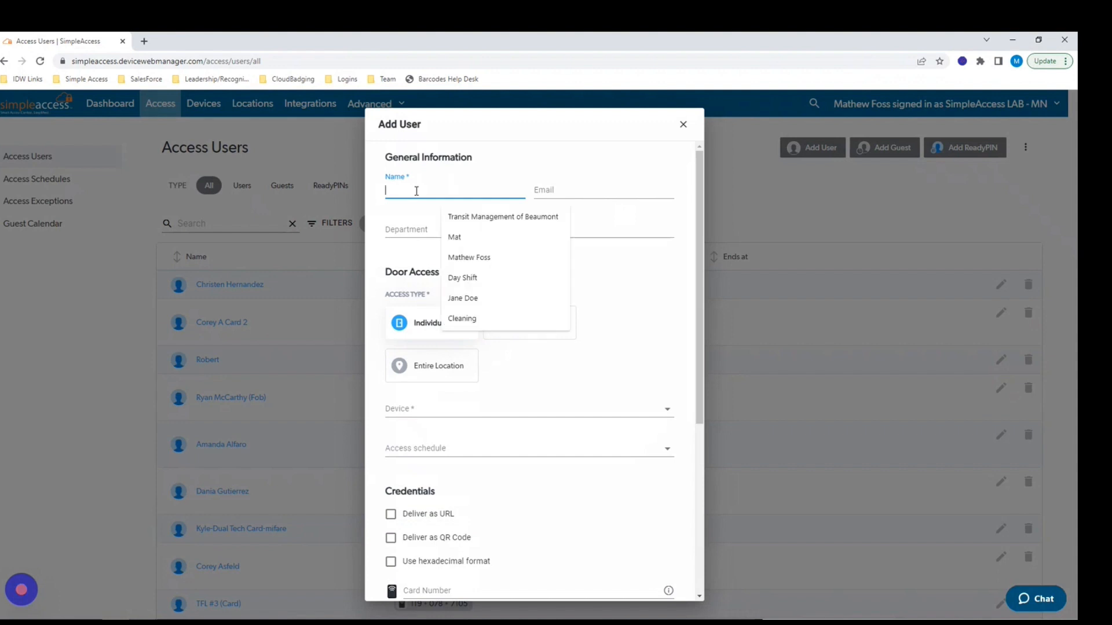
pyautogui.write('Jane D')
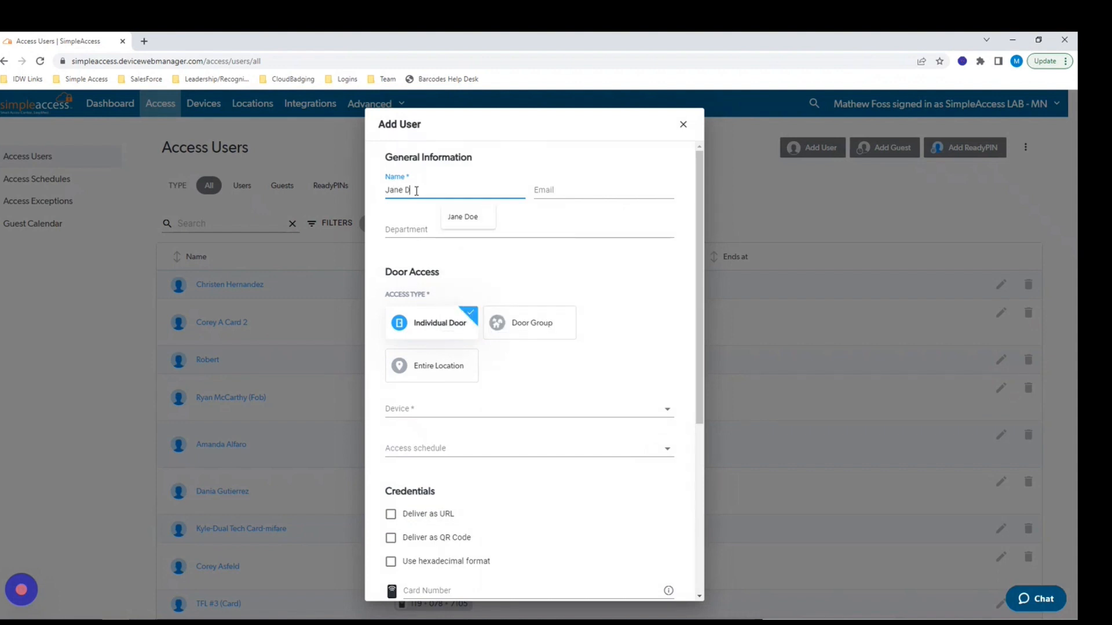
pyautogui.write('oe')
pyautogui.click(442, 330)
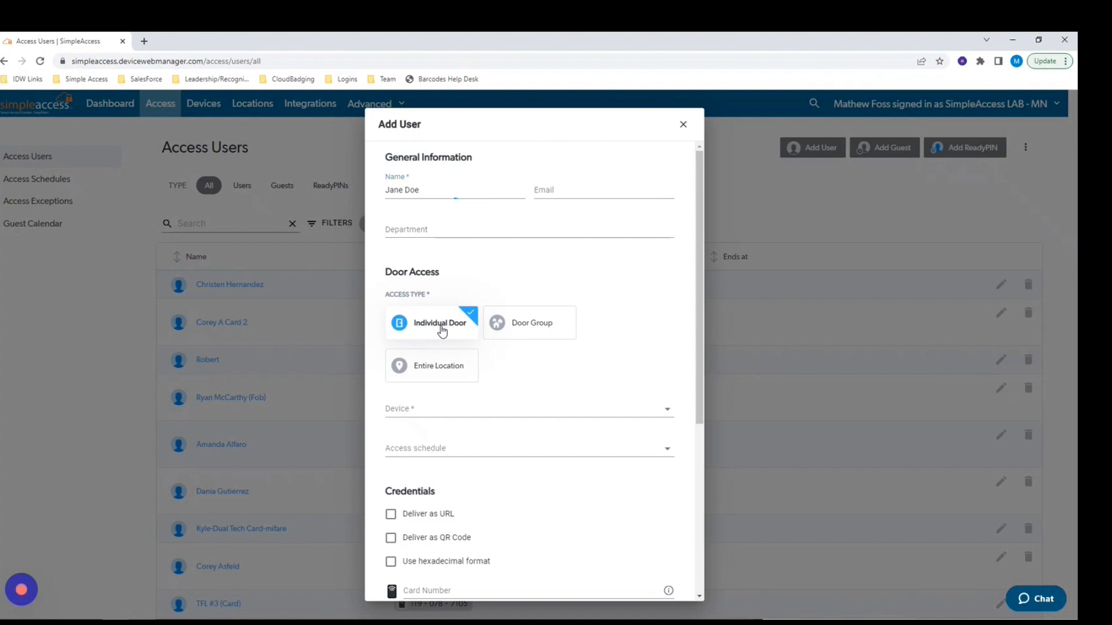
# Grant the user door-group access to the staff group.
pyautogui.click(517, 330)
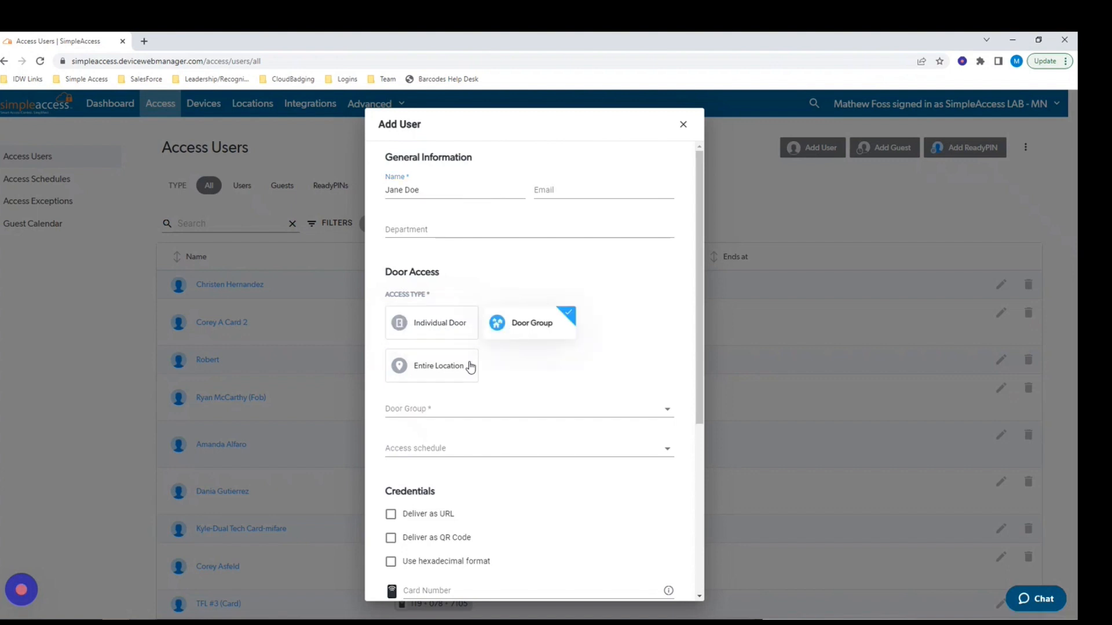
pyautogui.click(437, 370)
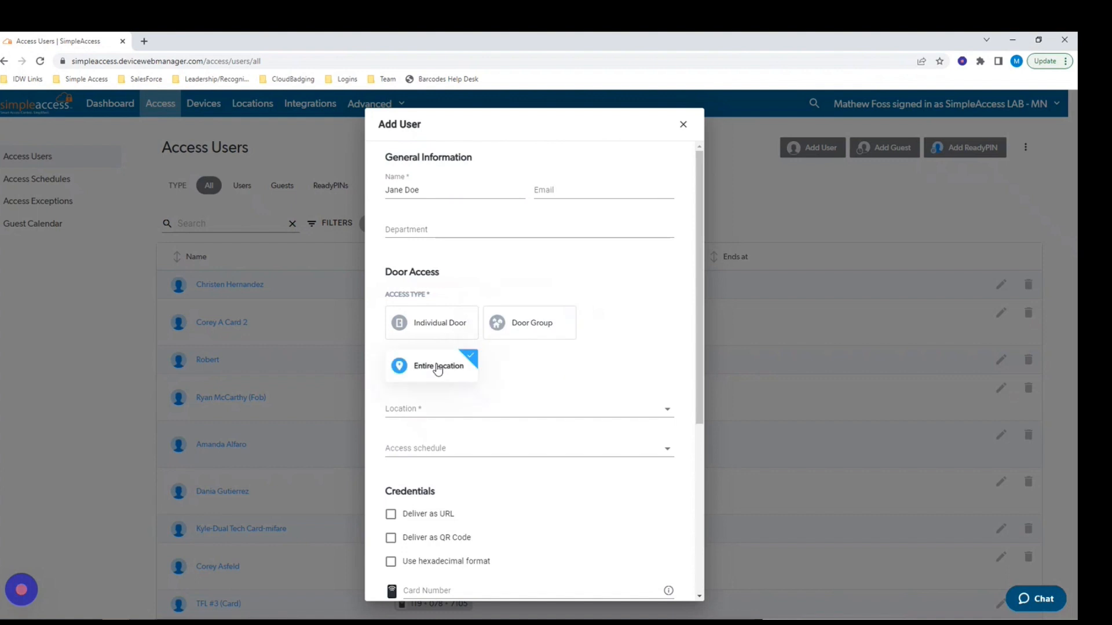
pyautogui.click(526, 323)
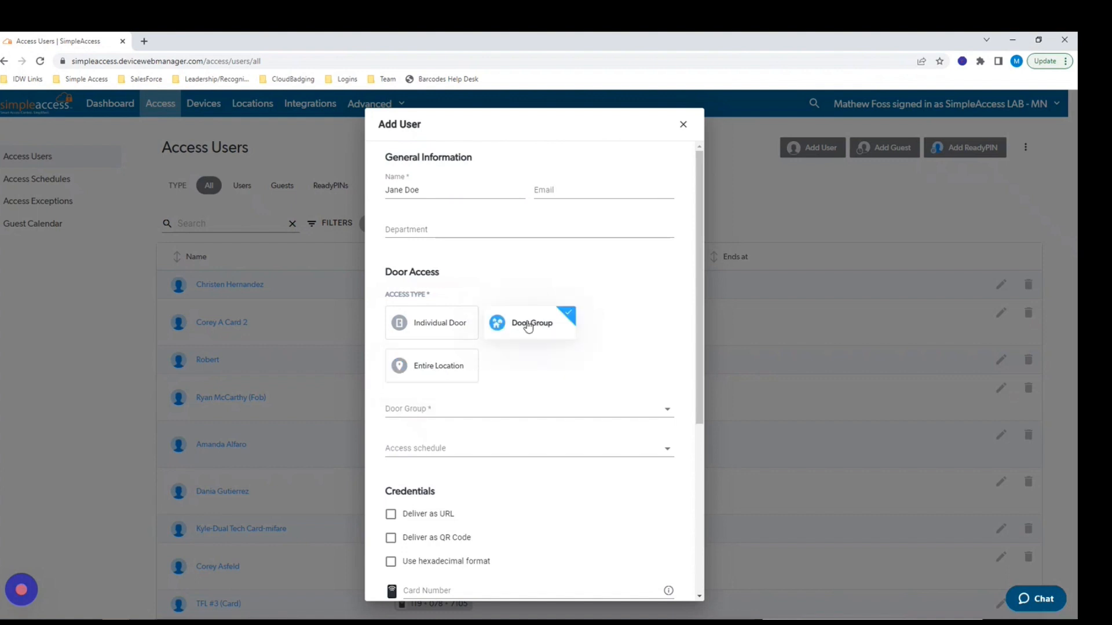
pyautogui.click(411, 409)
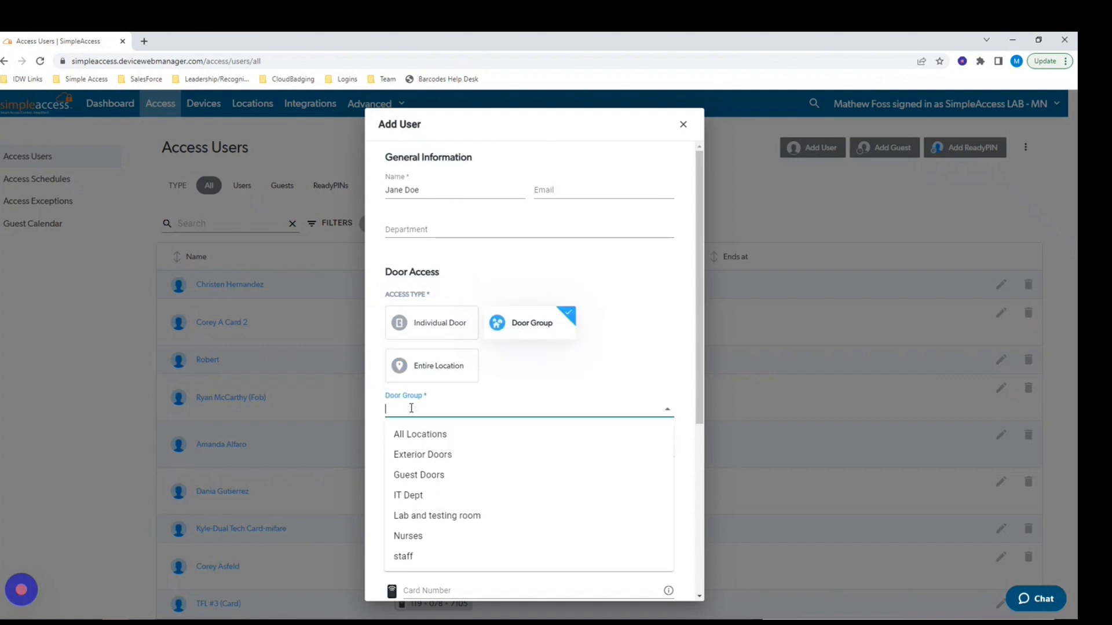
pyautogui.click(410, 556)
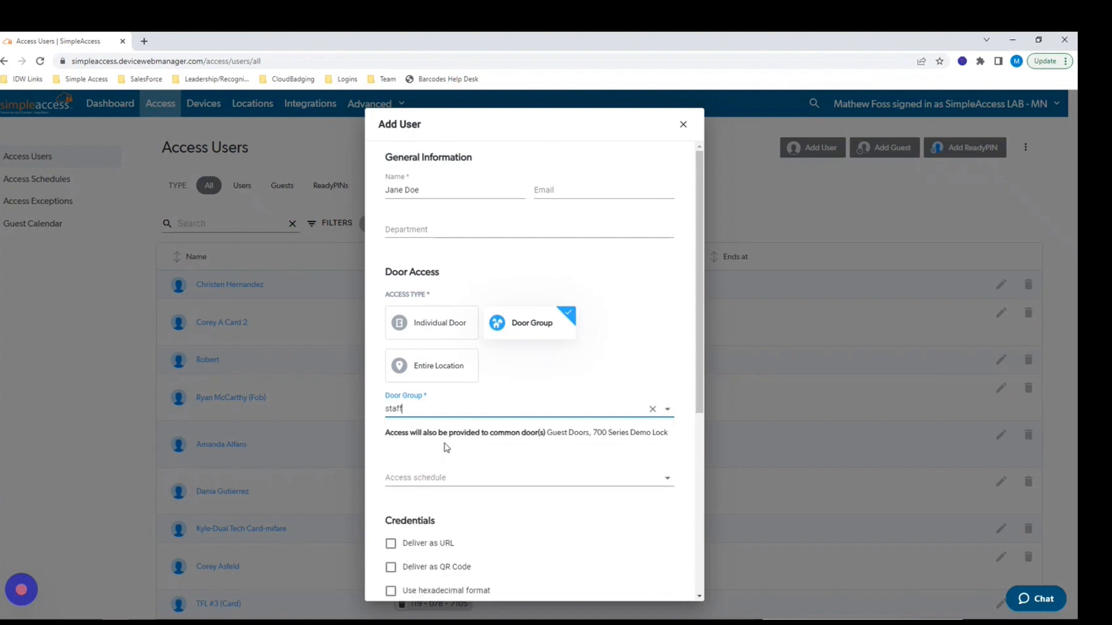
# Apply the cleaner access schedule to the user.
pyautogui.click(423, 479)
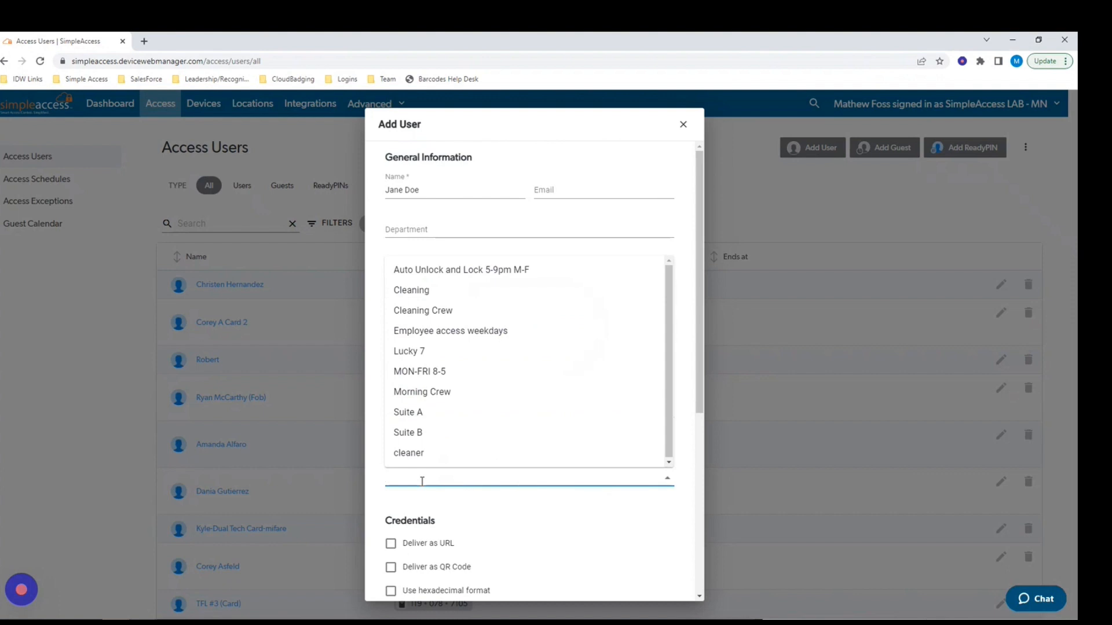
pyautogui.click(421, 458)
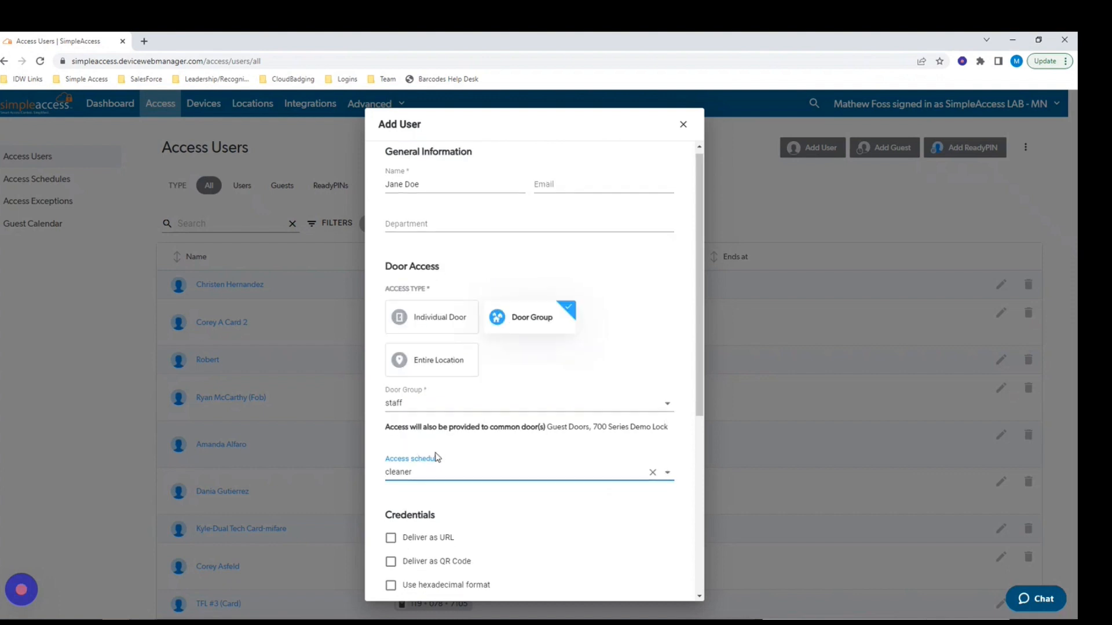
pyautogui.scroll(-2, 421, 459)
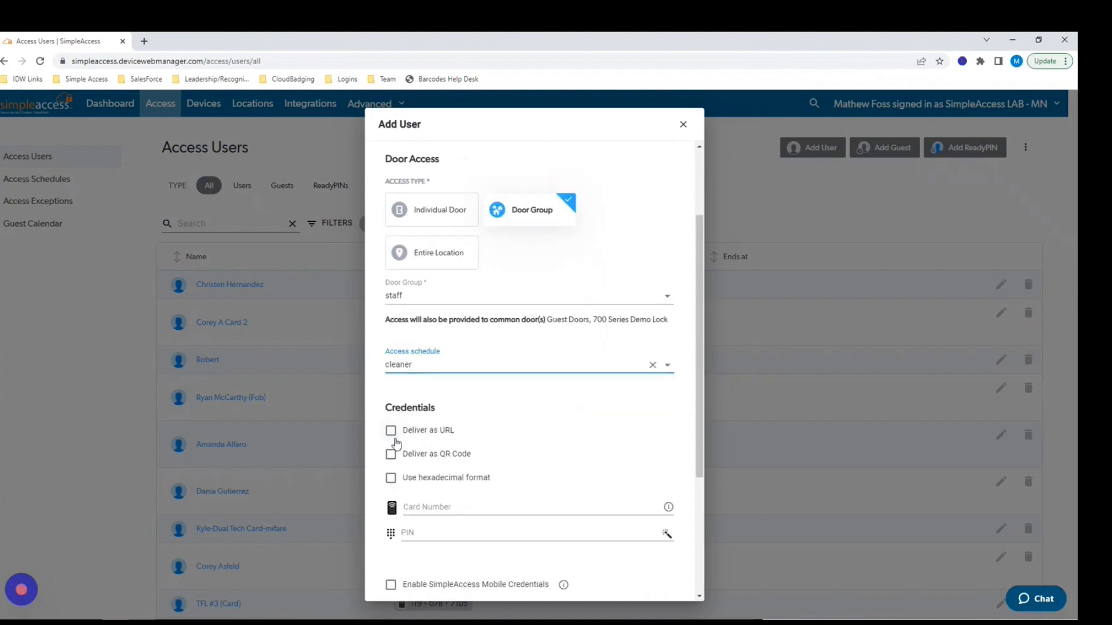
pyautogui.scroll(-2, 406, 443)
# Enter a card number, generate a random PIN, and leave mobile credentials off.
pyautogui.click(418, 392)
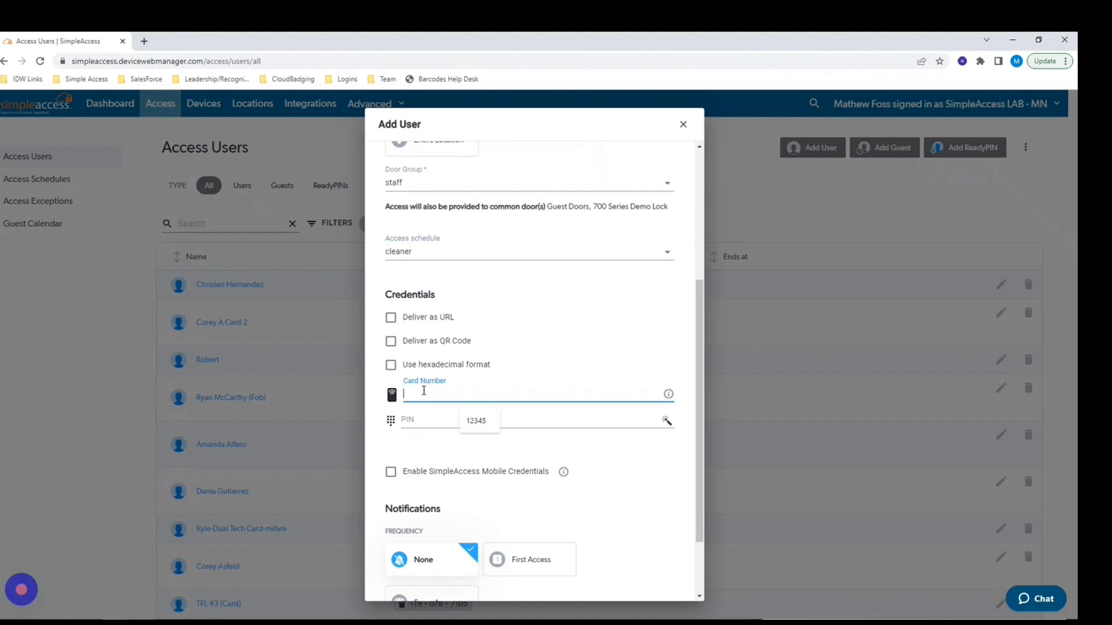
pyautogui.write('12345')
pyautogui.click(557, 418)
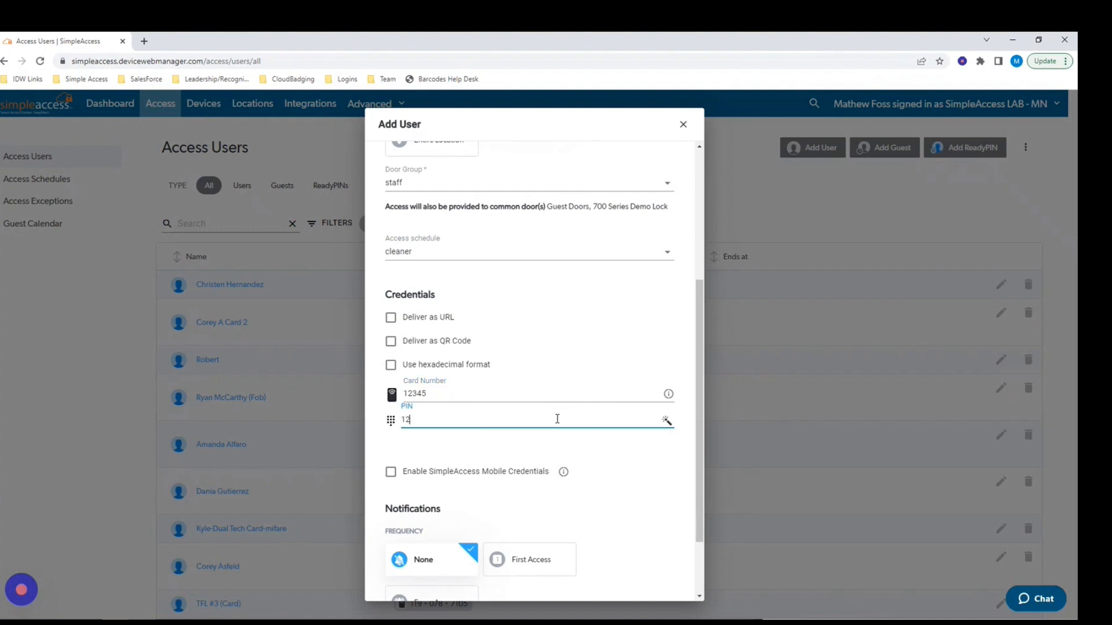
pyautogui.click(666, 421)
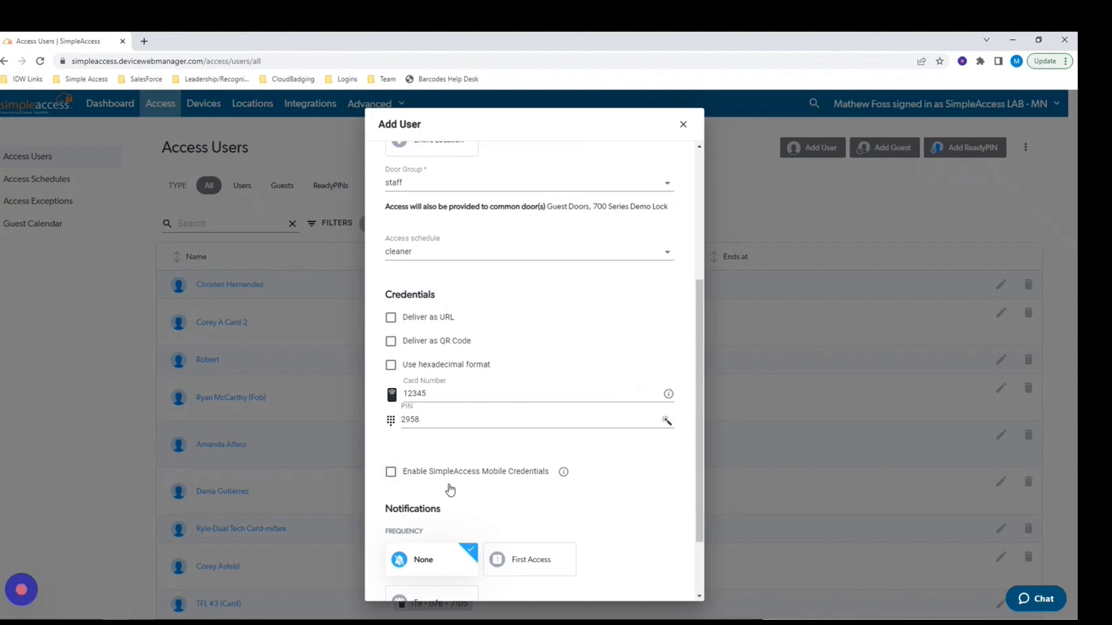
pyautogui.scroll(-2, 475, 498)
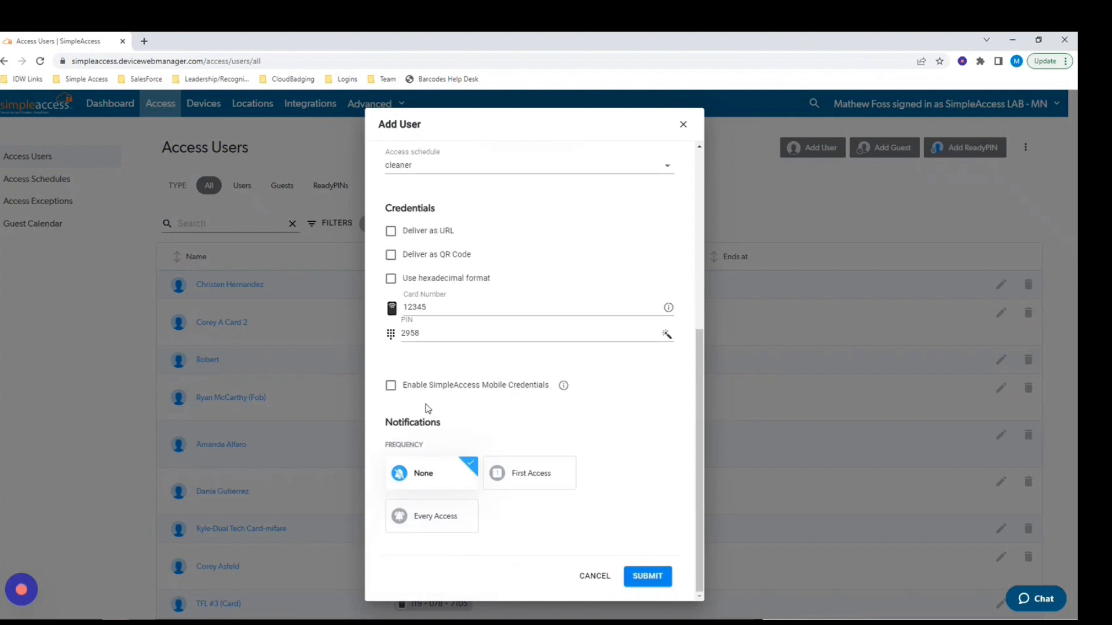
pyautogui.click(391, 385)
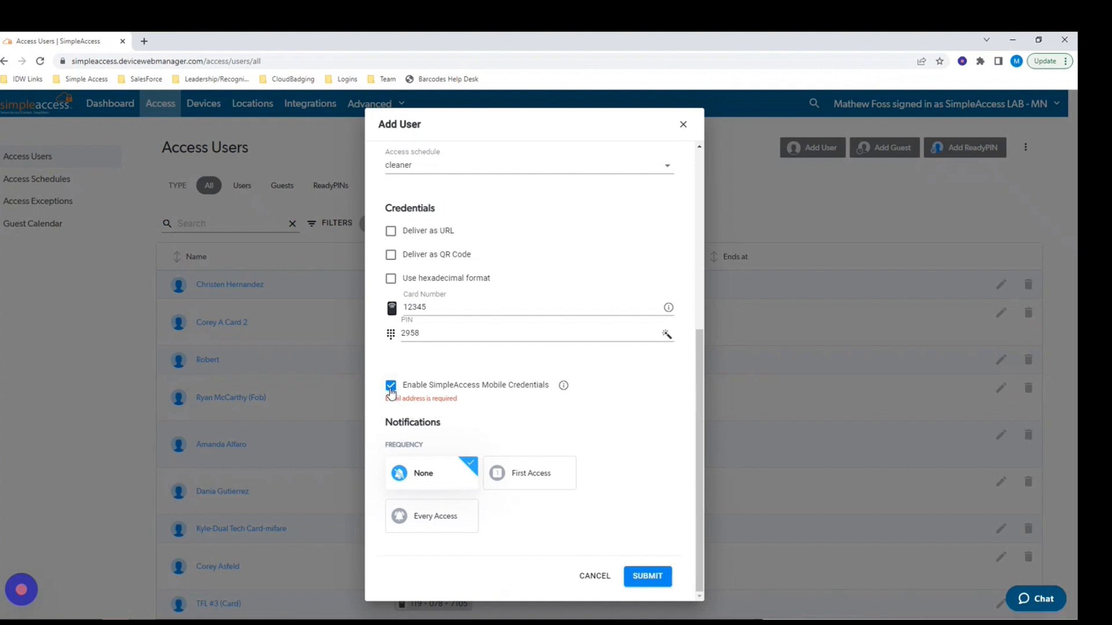
pyautogui.click(391, 387)
# Set notifications to None after trying the access and email/text options, and submit the user.
pyautogui.click(512, 481)
pyautogui.scroll(-2, 509, 478)
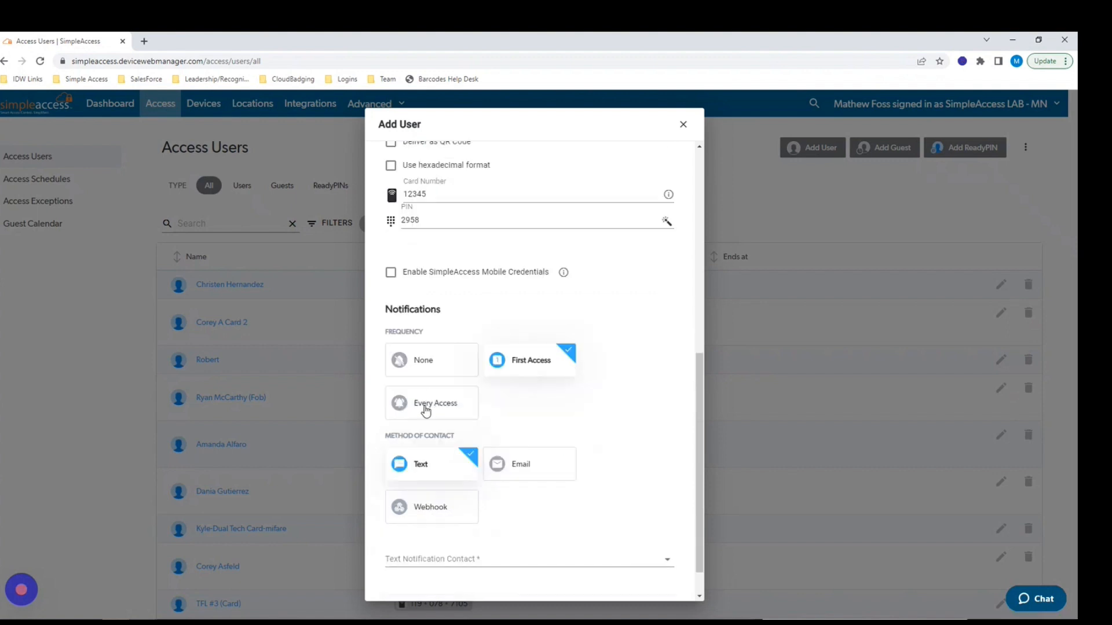
pyautogui.click(425, 409)
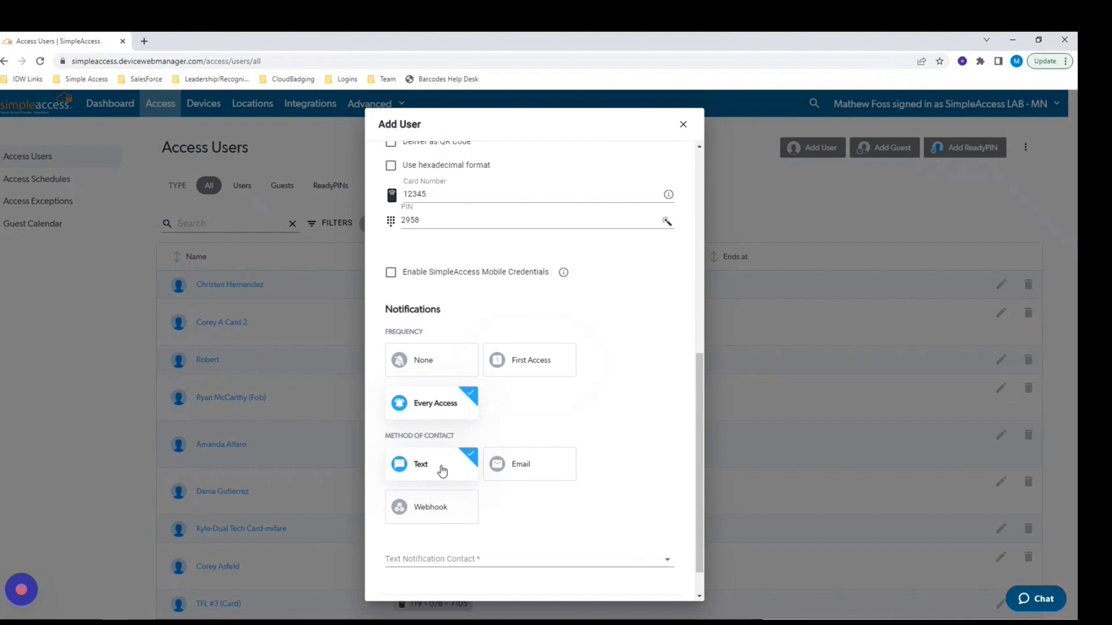
pyautogui.click(517, 468)
pyautogui.click(416, 469)
pyautogui.click(417, 360)
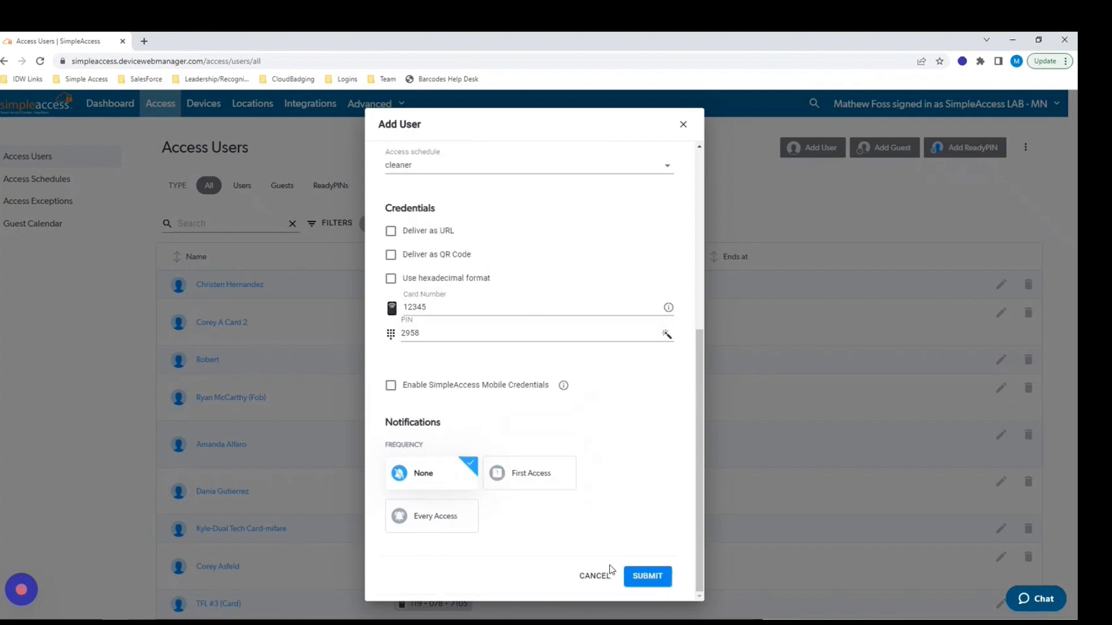
pyautogui.click(647, 578)
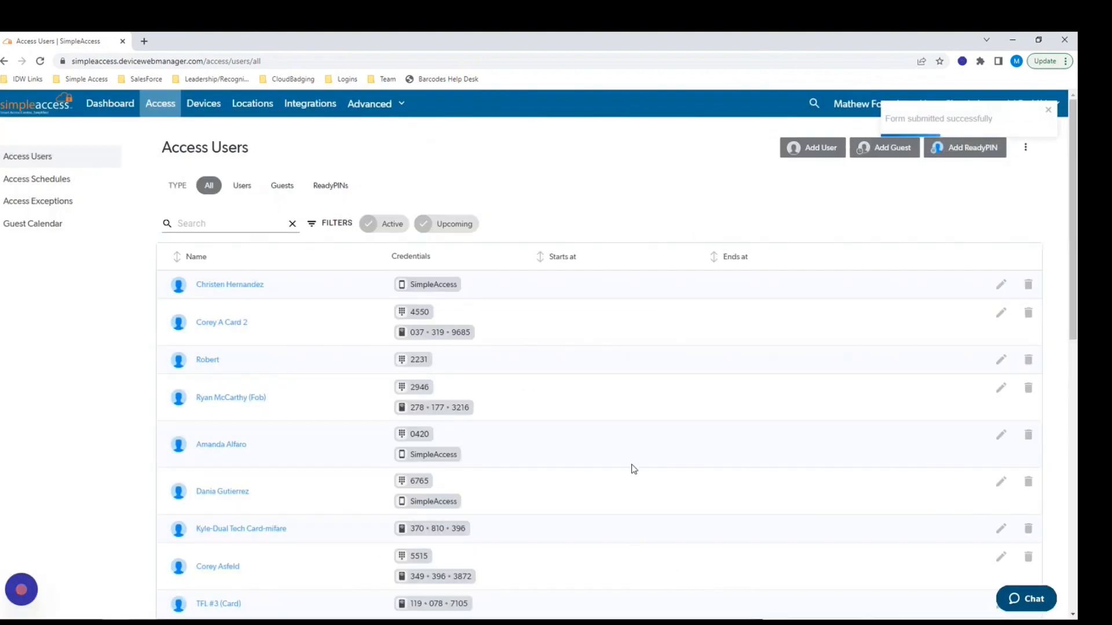
pyautogui.click(861, 149)
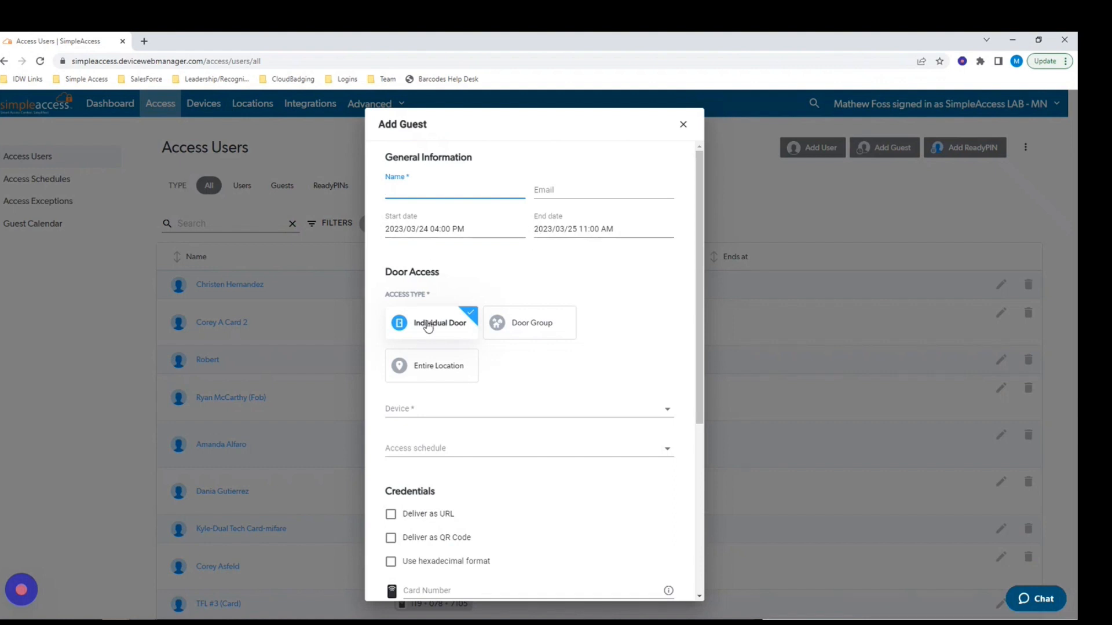
pyautogui.scroll(-3, 434, 388)
pyautogui.scroll(-1, 432, 405)
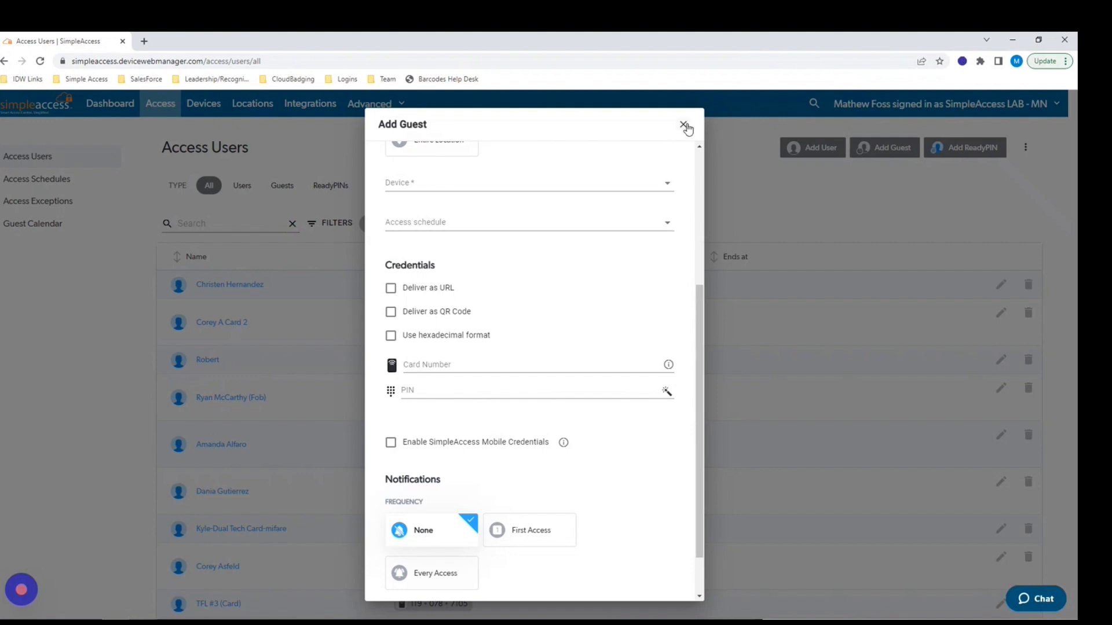
pyautogui.click(685, 127)
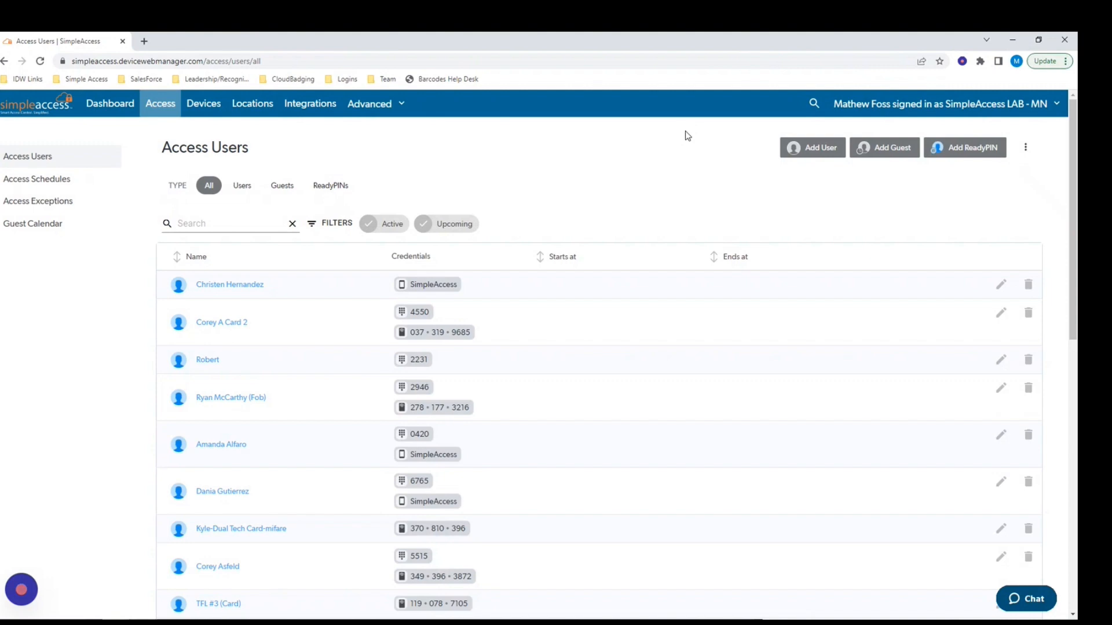
# Browse the Guest Calendar to April 2023, then go to Locations.
pyautogui.click(48, 231)
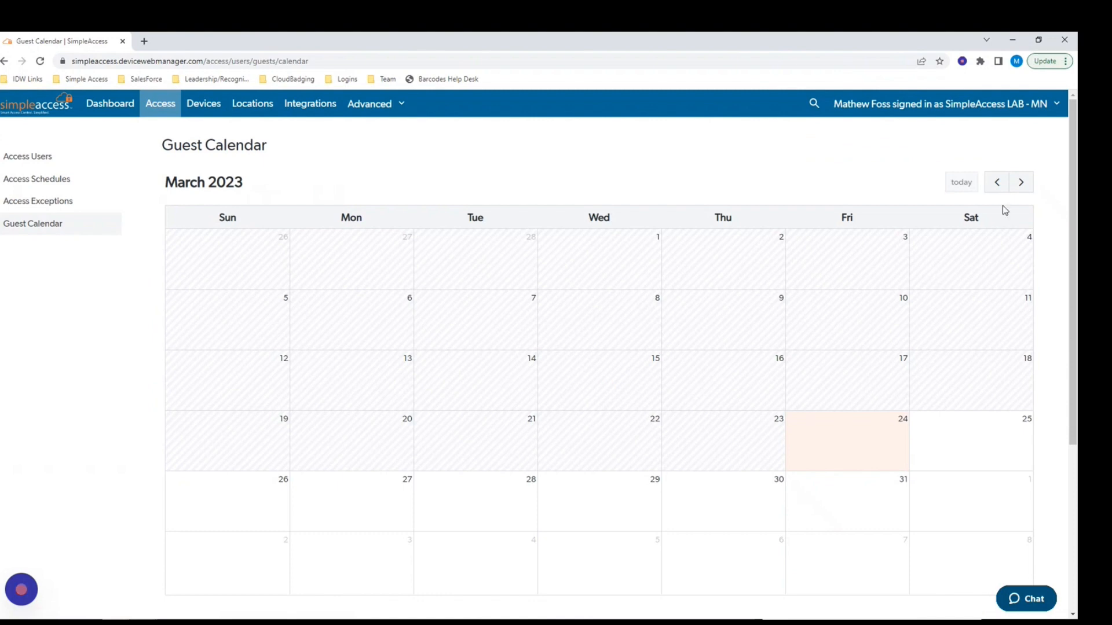
pyautogui.click(1021, 184)
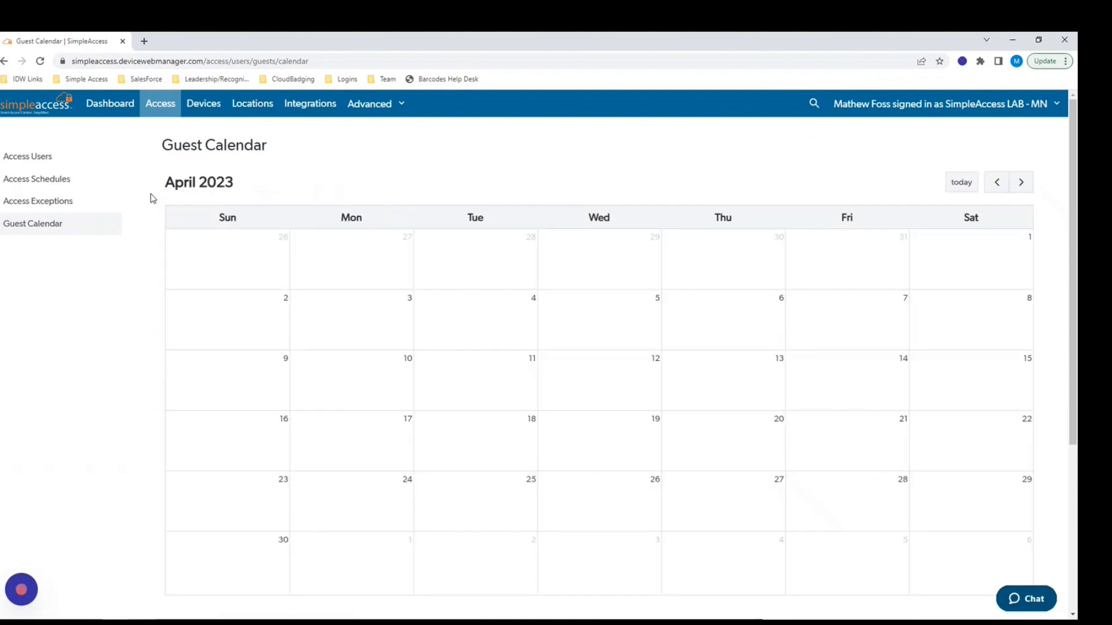
pyautogui.click(251, 106)
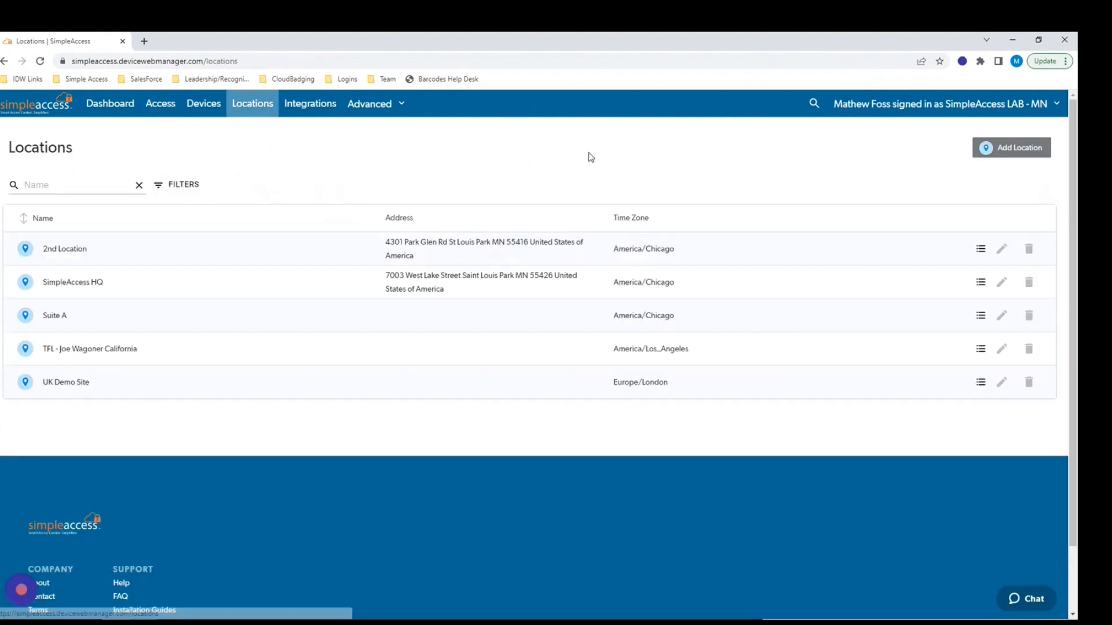
# Open the Add Location form, close it unsaved, and go to Integrations.
pyautogui.click(1004, 154)
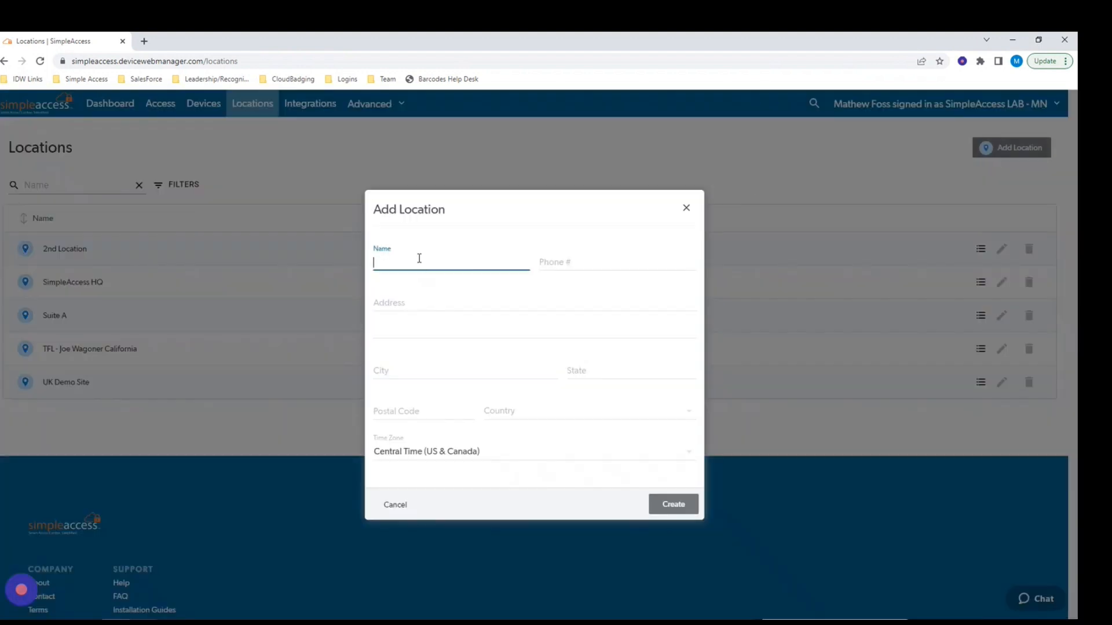
pyautogui.click(420, 258)
pyautogui.click(560, 257)
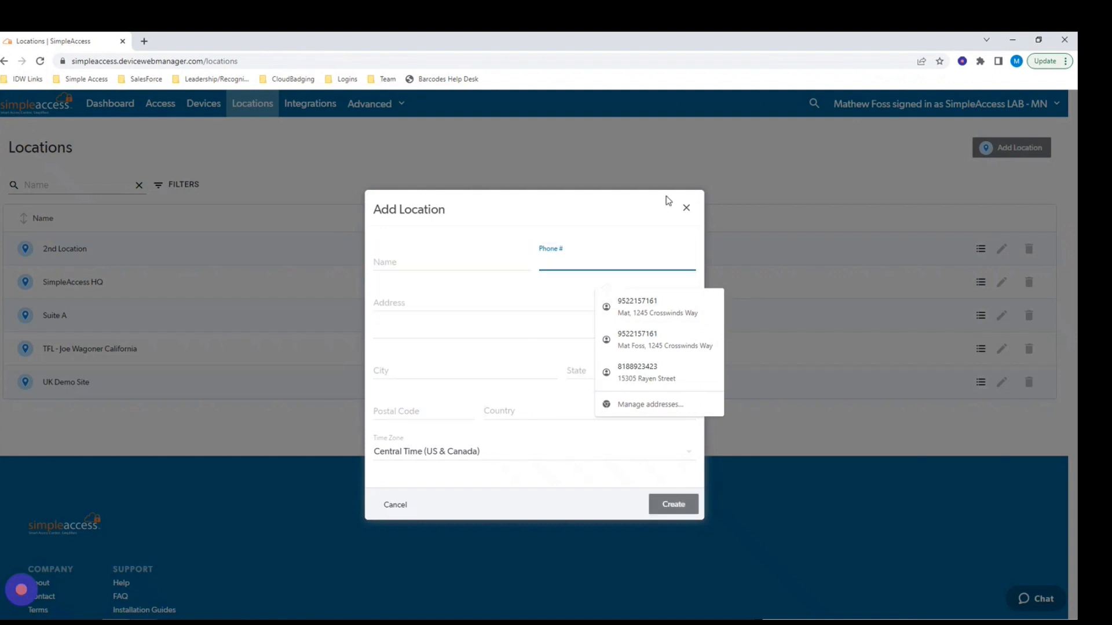
pyautogui.click(686, 209)
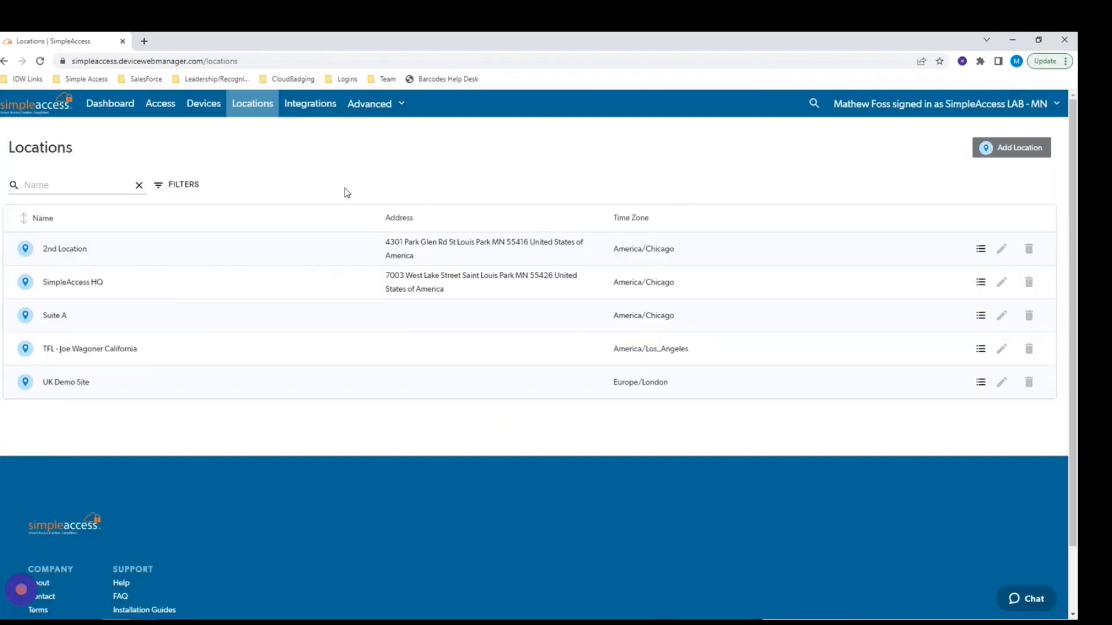
pyautogui.click(304, 104)
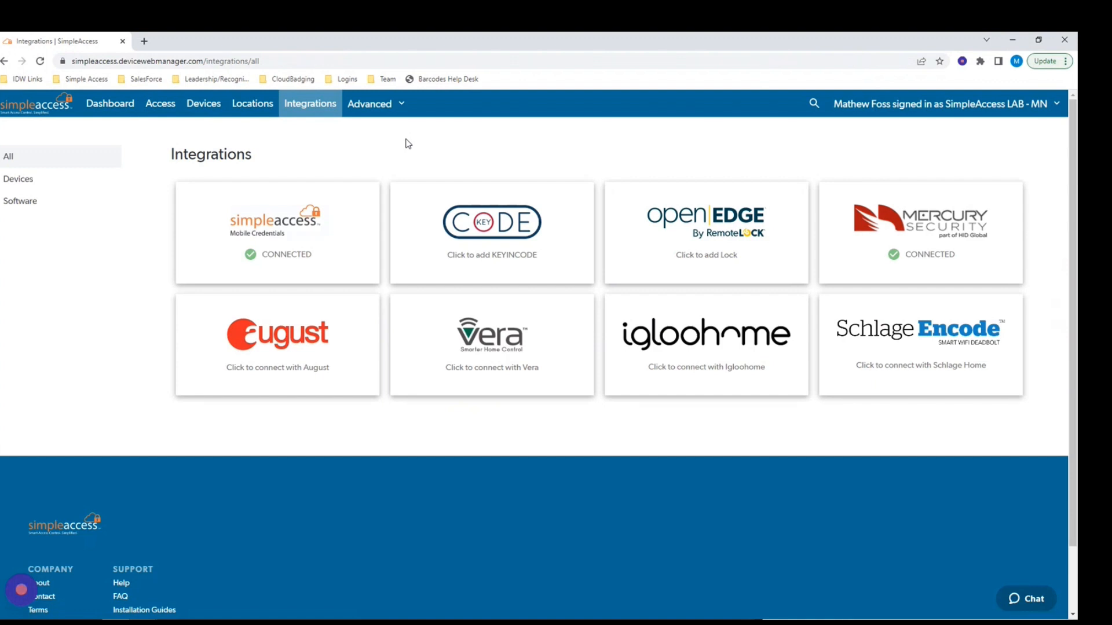
pyautogui.click(474, 237)
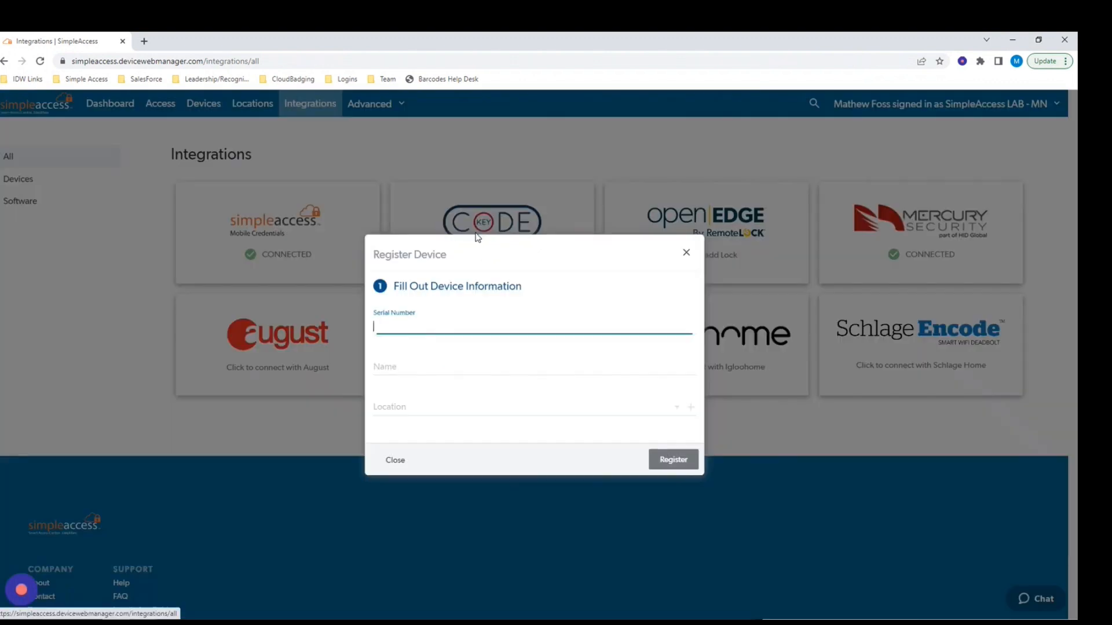
pyautogui.click(408, 330)
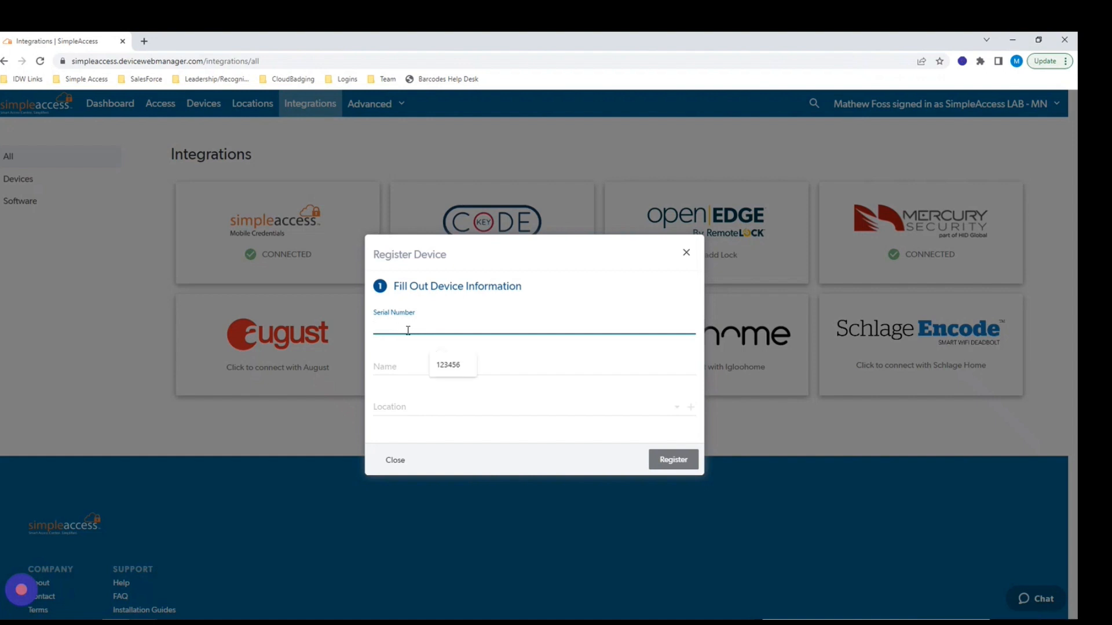
pyautogui.write('abcd123')
pyautogui.click(391, 367)
pyautogui.write('Front')
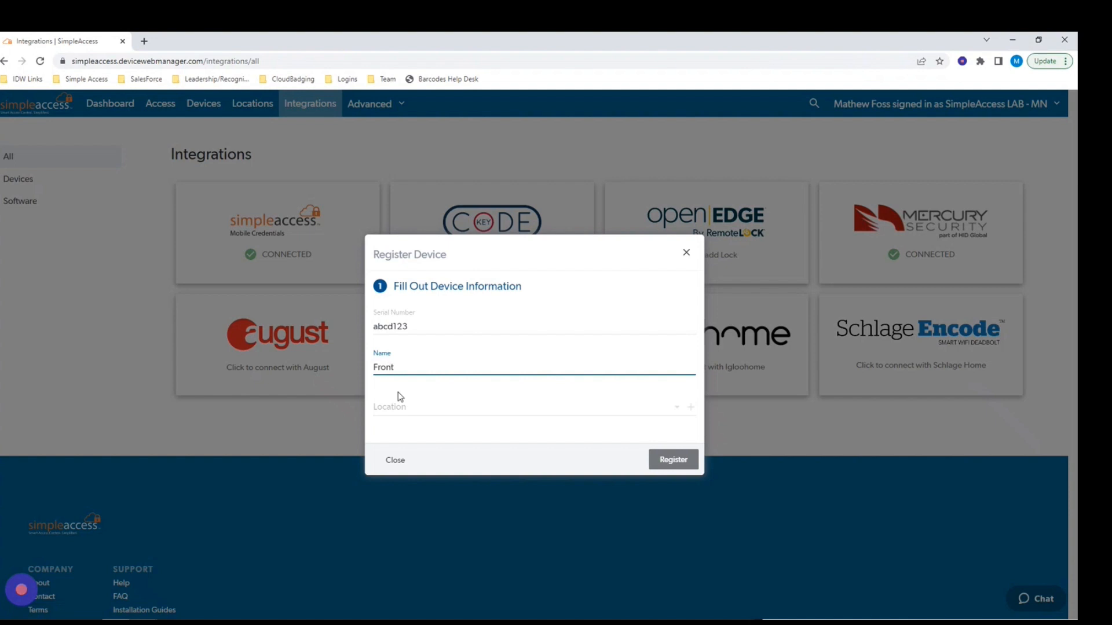
pyautogui.click(399, 405)
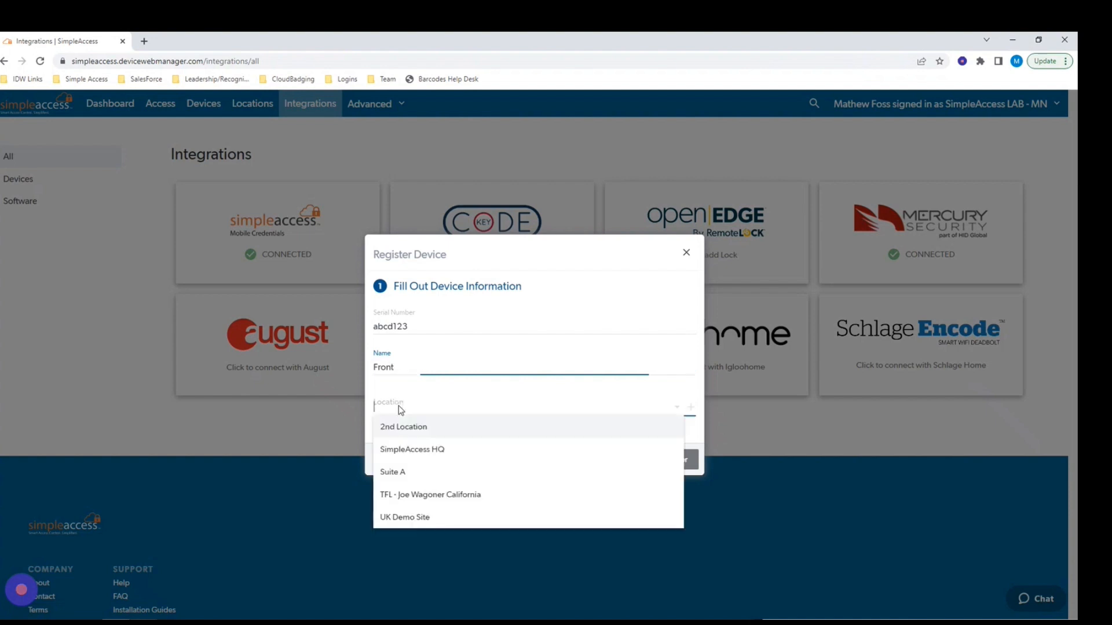
pyautogui.click(408, 454)
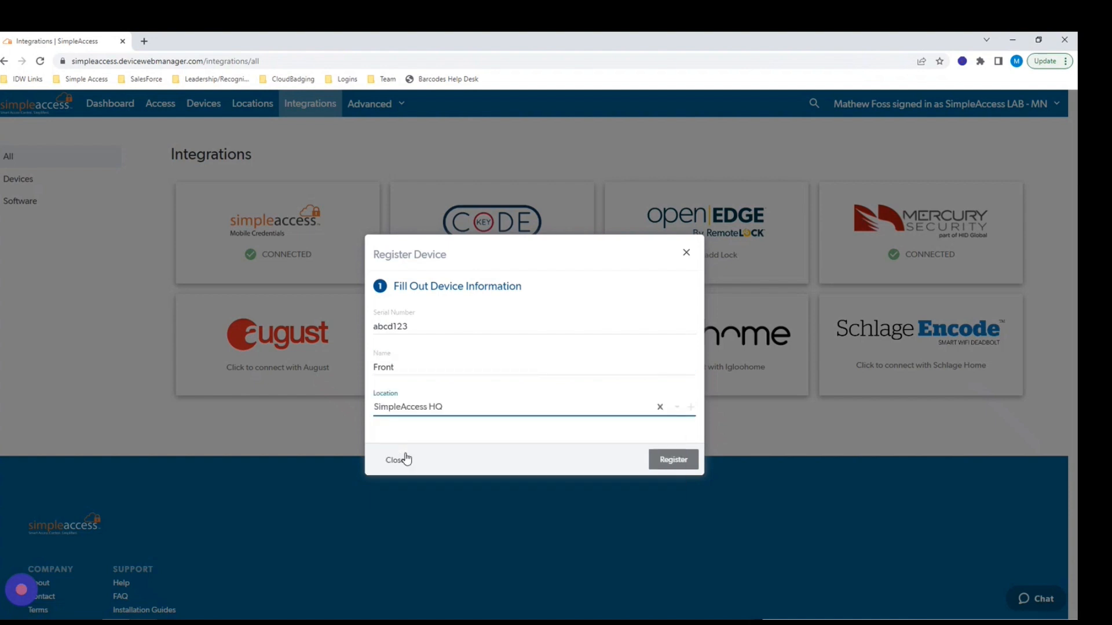
pyautogui.click(680, 463)
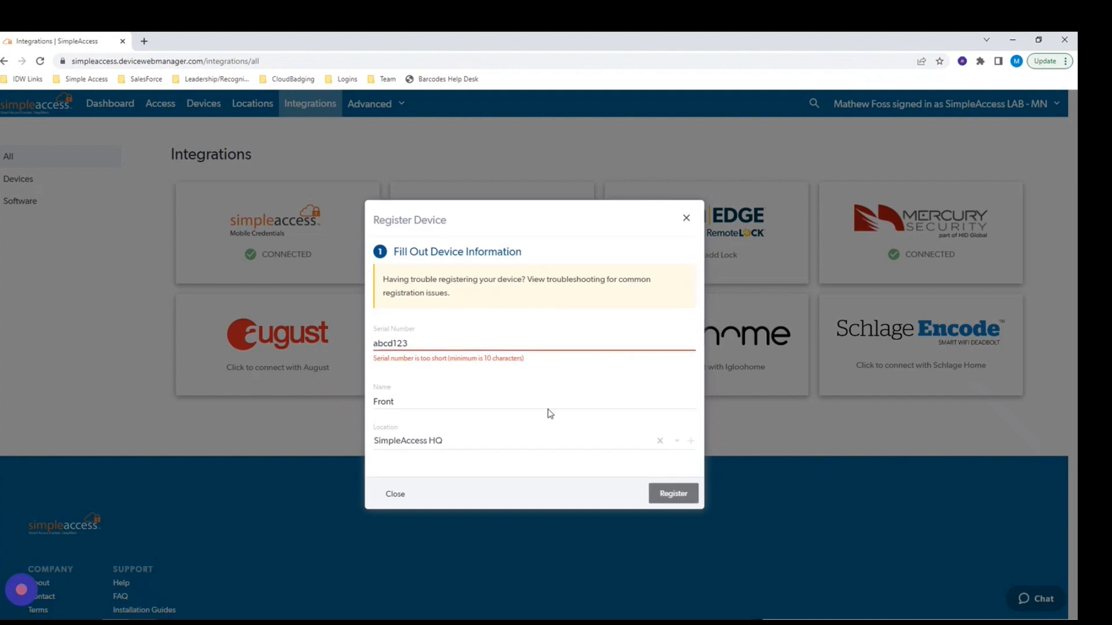
pyautogui.click(686, 220)
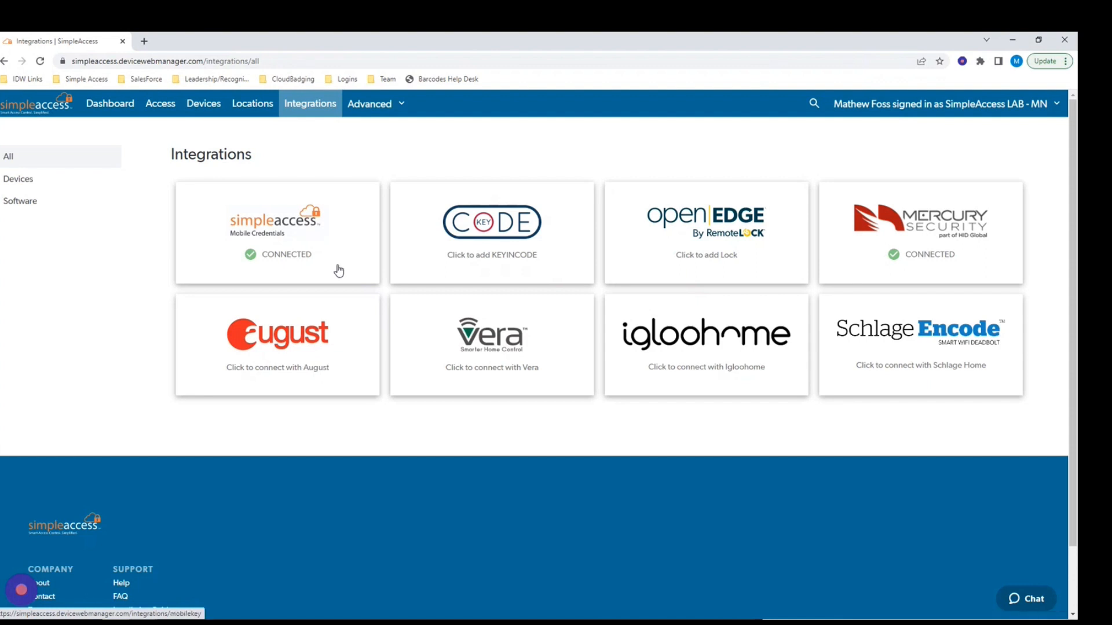
# Under Advanced > ACS controllers, start a controller named Main Site with serial abd126.
pyautogui.click(371, 107)
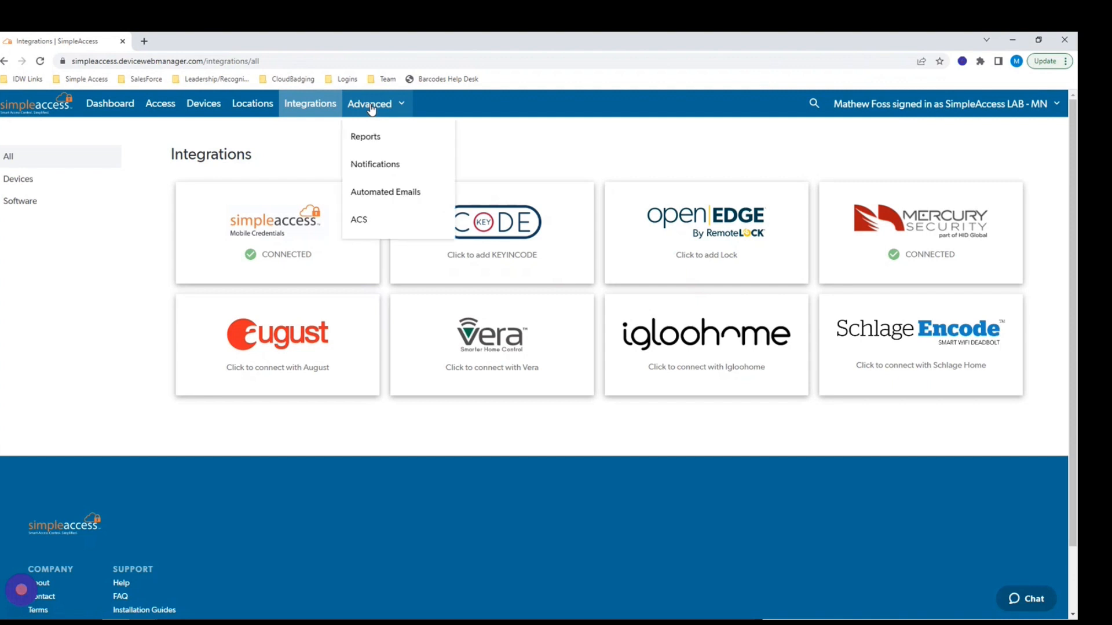
pyautogui.click(360, 224)
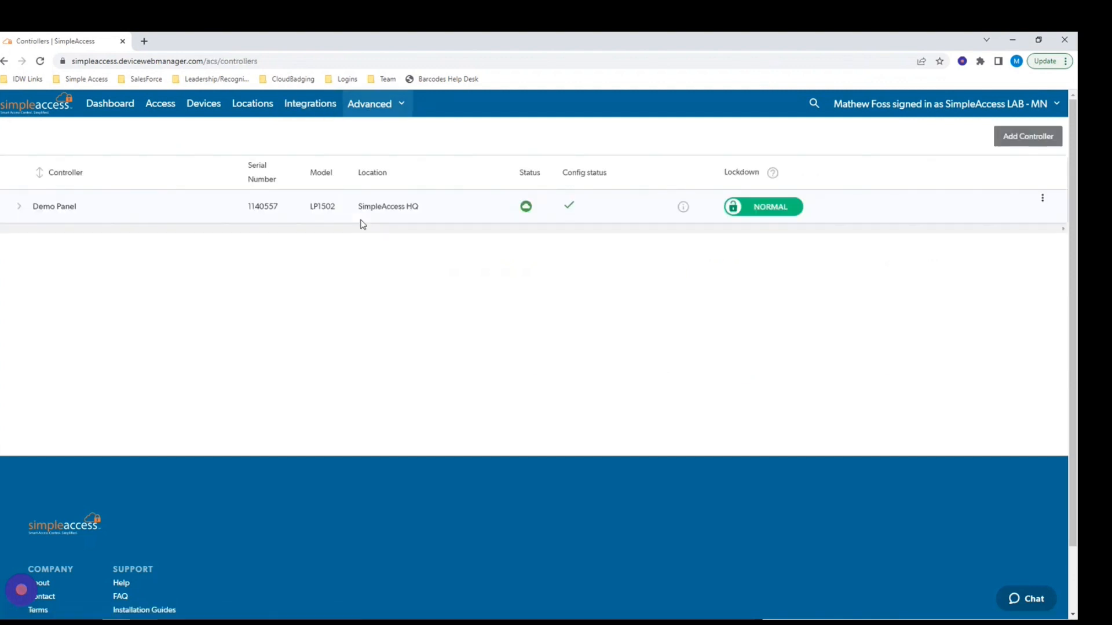
pyautogui.click(1008, 138)
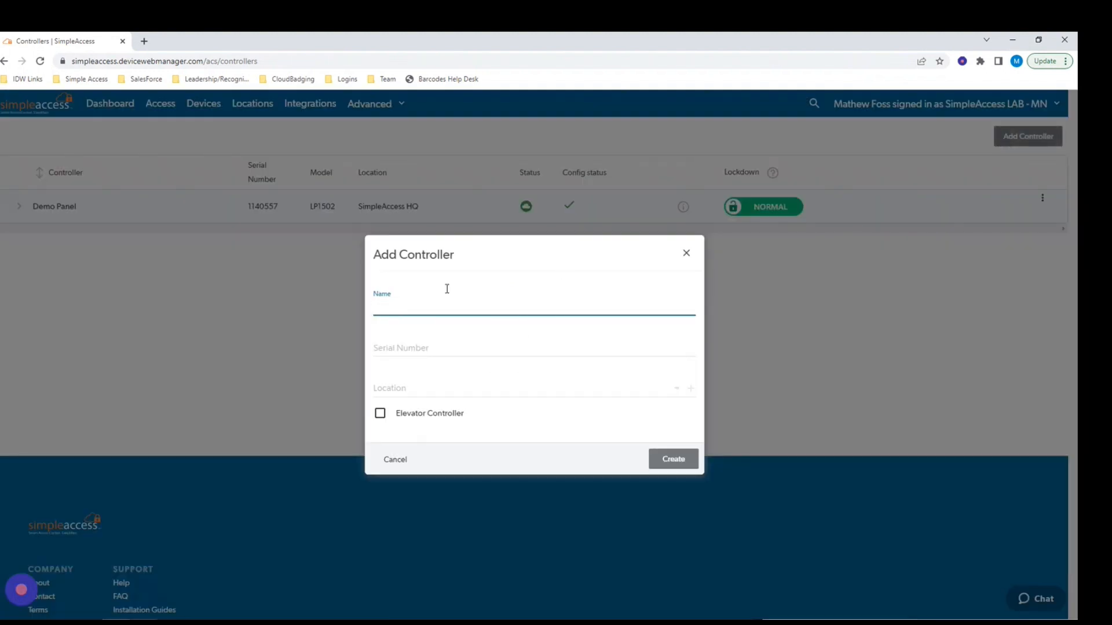
pyautogui.click(413, 308)
pyautogui.write('M')
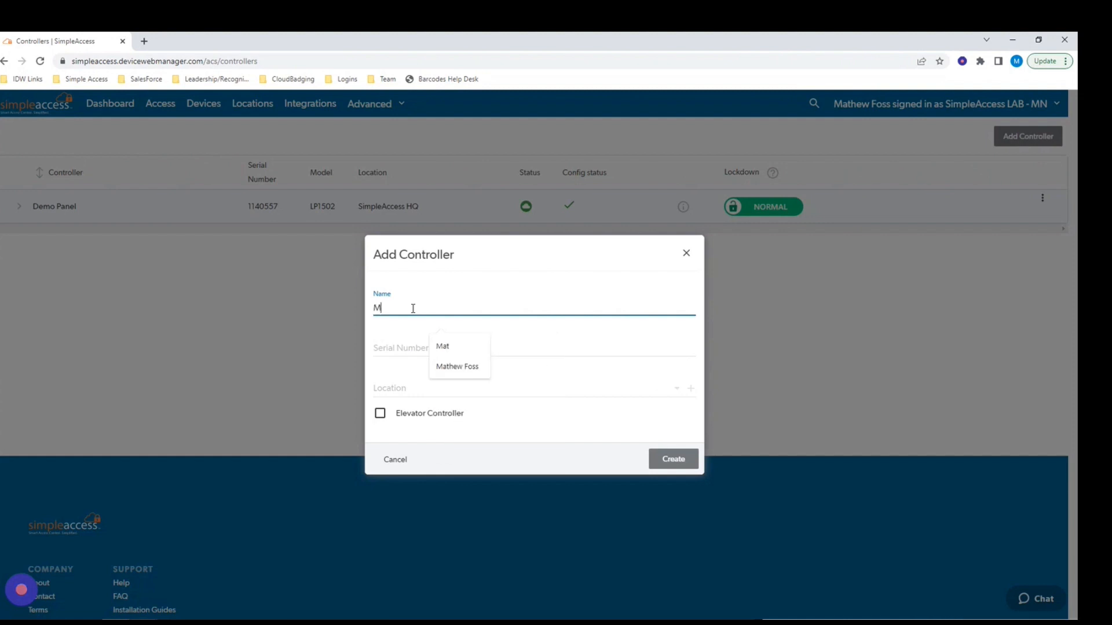
pyautogui.write('ain Sit')
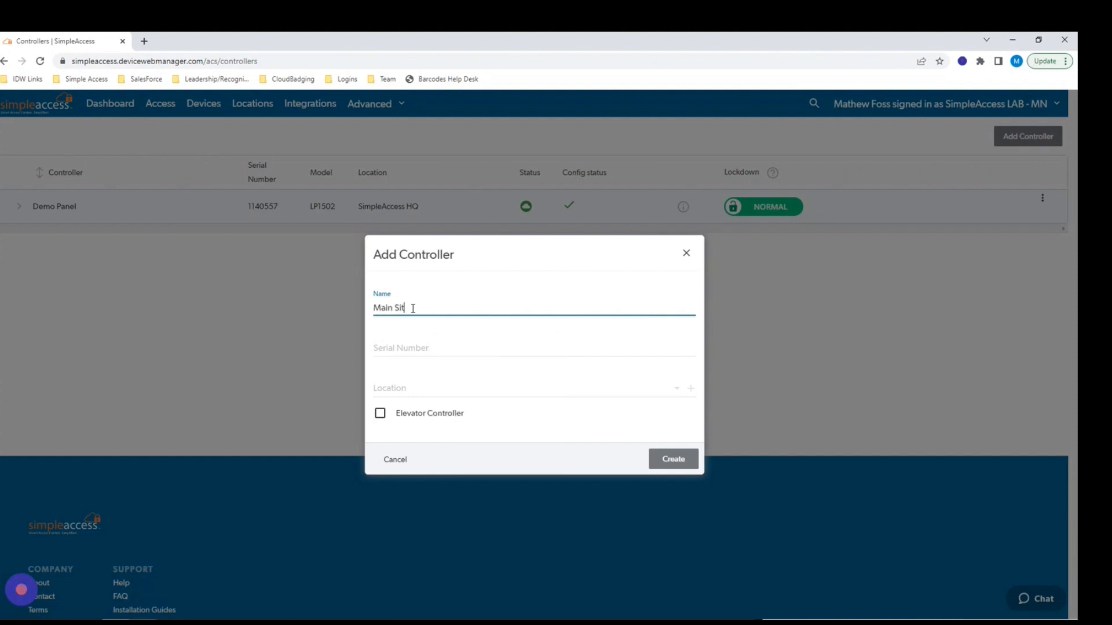
pyautogui.write('e')
pyautogui.click(394, 347)
pyautogui.write('abd')
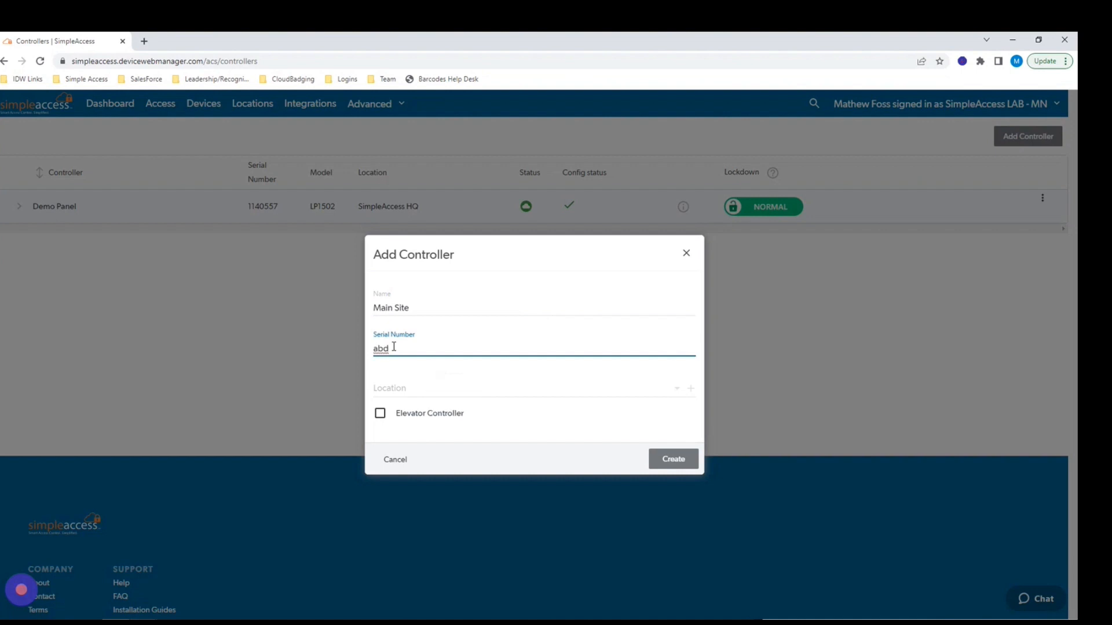
pyautogui.write('126')
# Cancel the controller without choosing a location and go to Integrations.
pyautogui.click(397, 385)
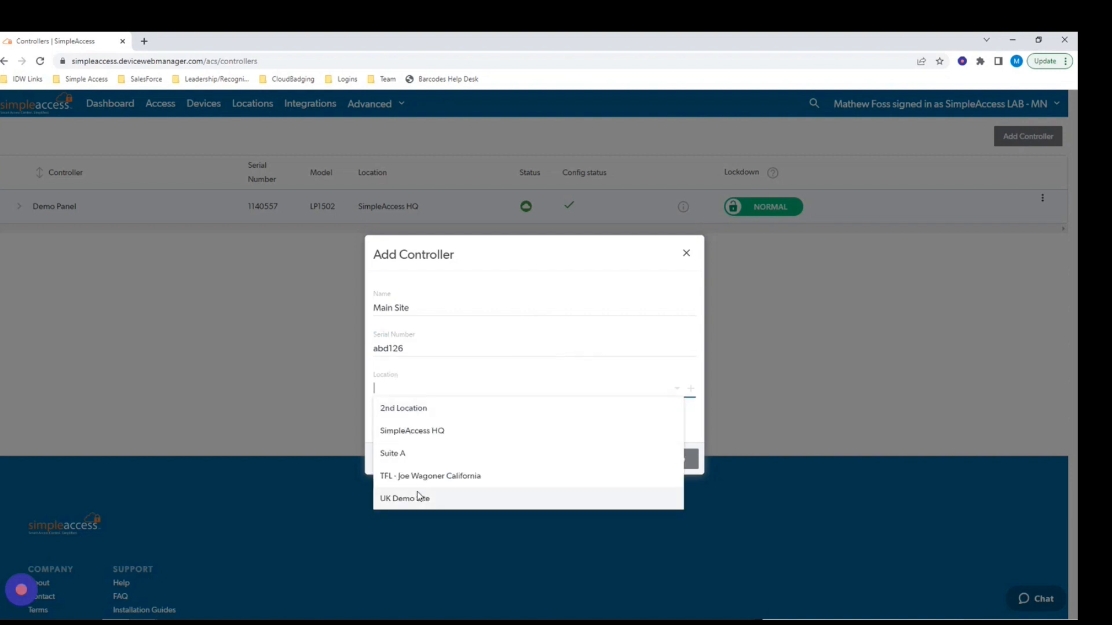
pyautogui.click(423, 383)
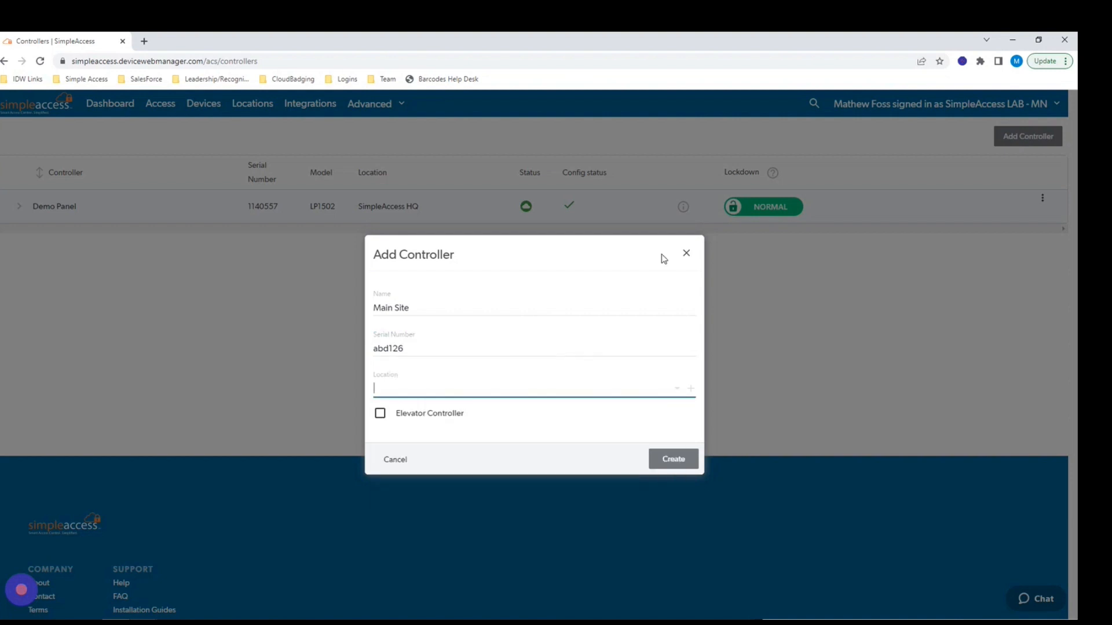
pyautogui.click(686, 253)
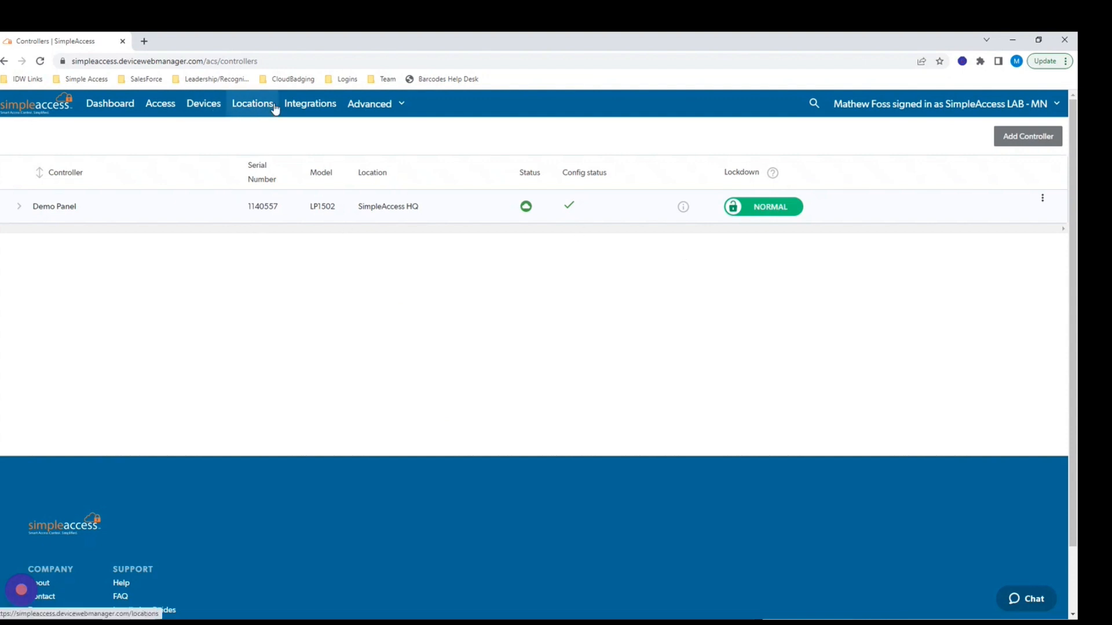
pyautogui.click(301, 105)
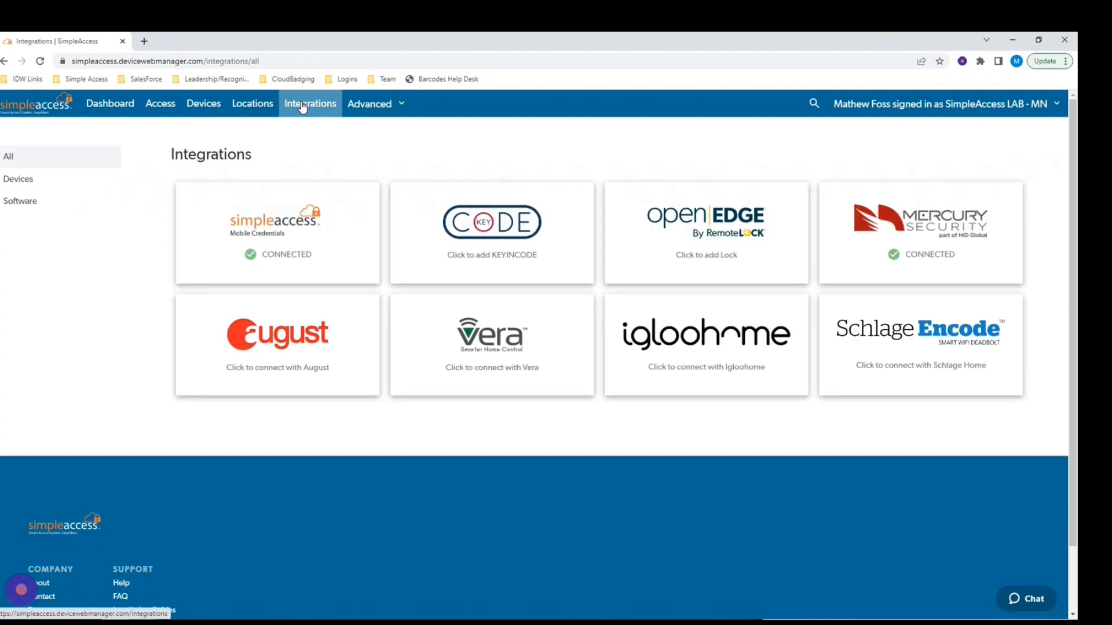
# In SimpleAccess Mobile Credentials, try adding an installer's e-mail, then close the form unsaved.
pyautogui.click(278, 242)
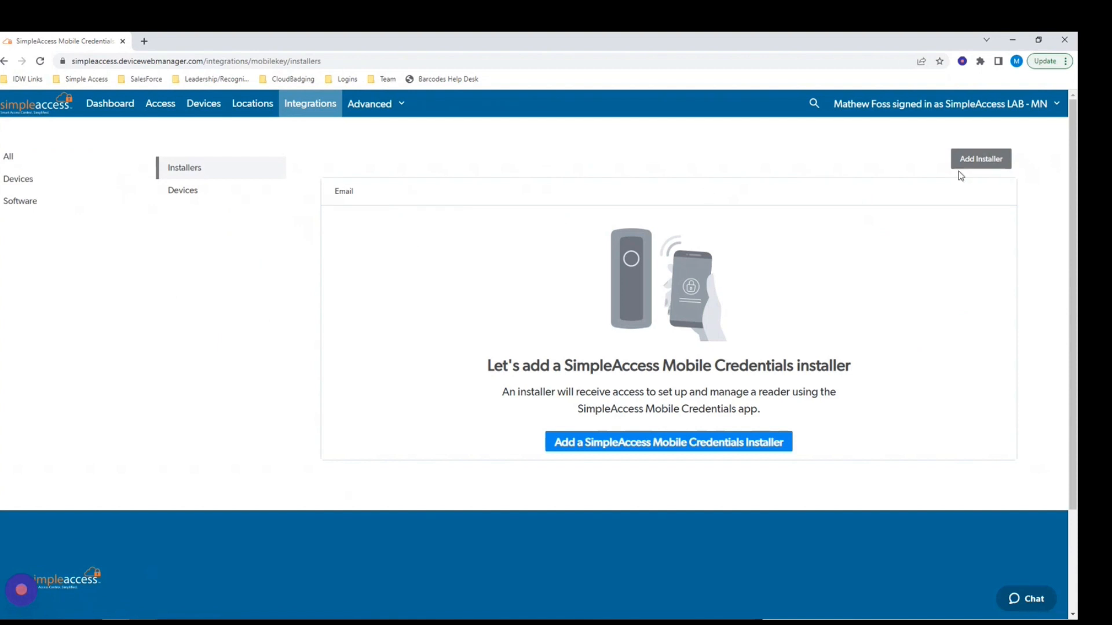
pyautogui.click(989, 161)
pyautogui.click(422, 358)
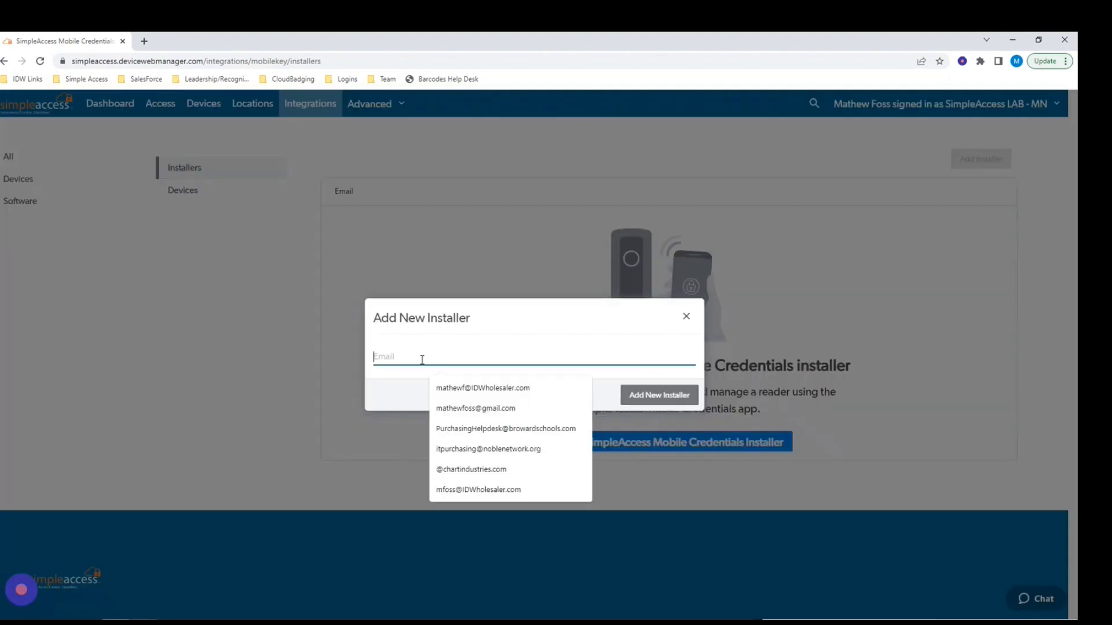
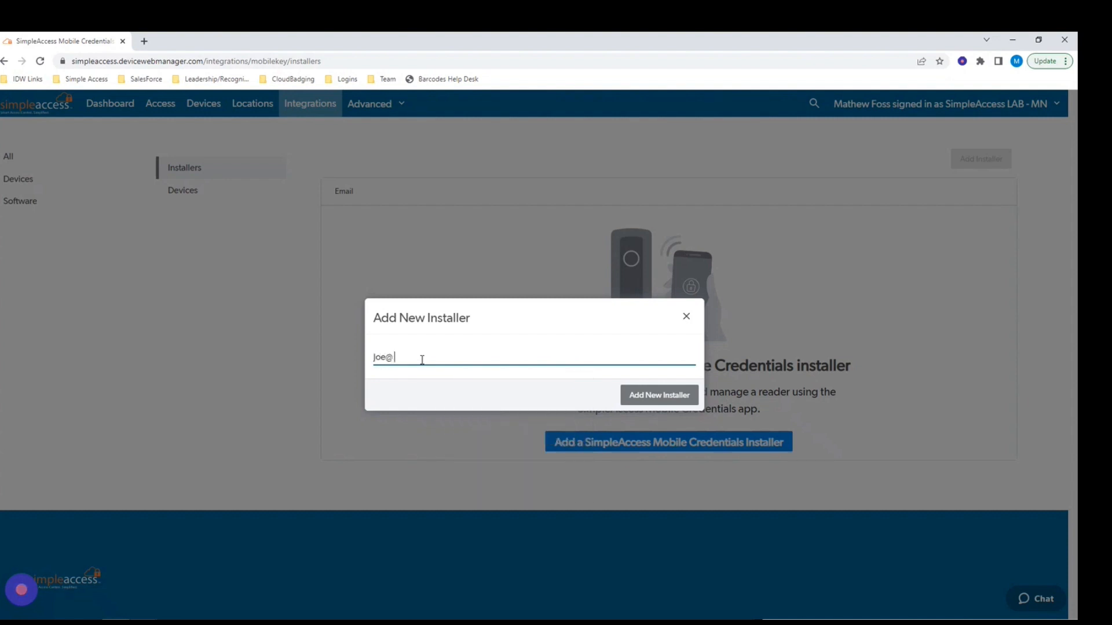
pyautogui.click(658, 399)
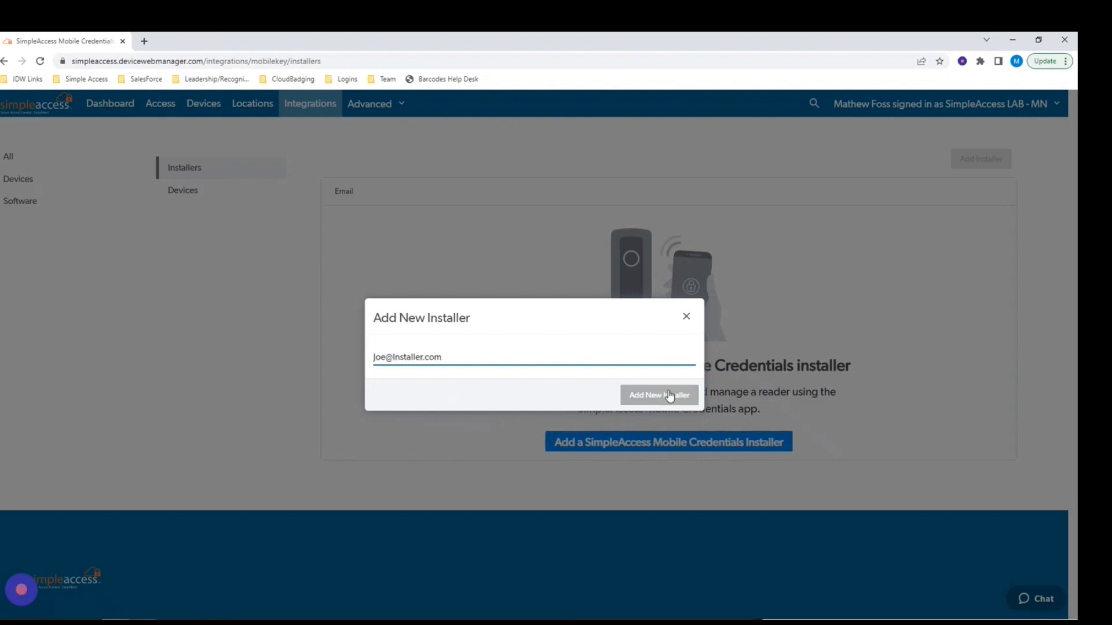
pyautogui.click(687, 317)
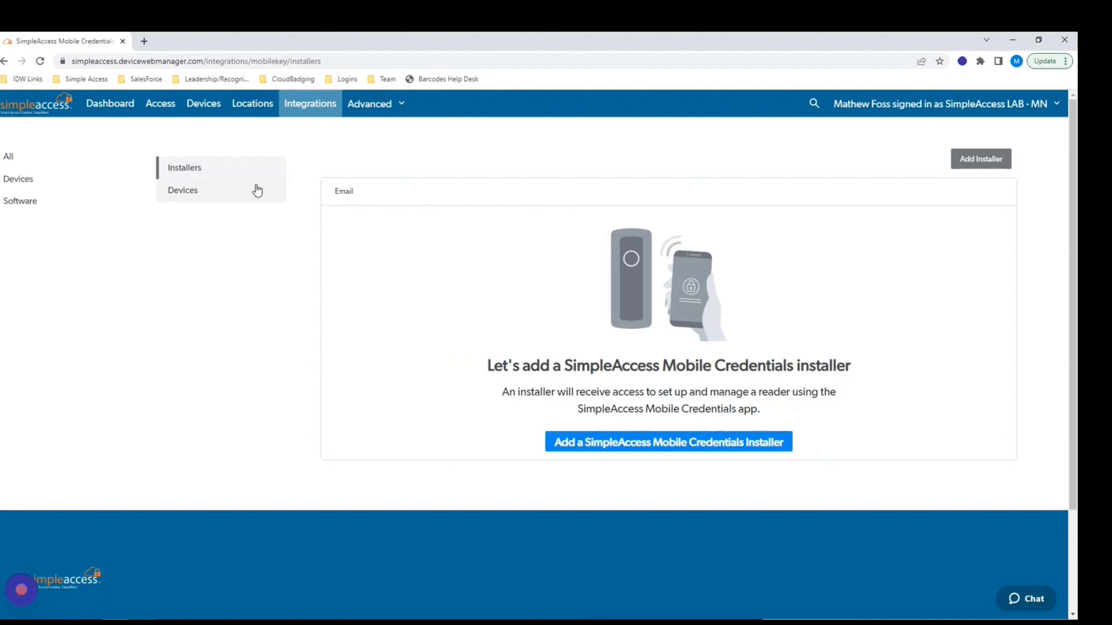
# View the Mobile Credentials devices, then go to Advanced > Reports.
pyautogui.click(183, 196)
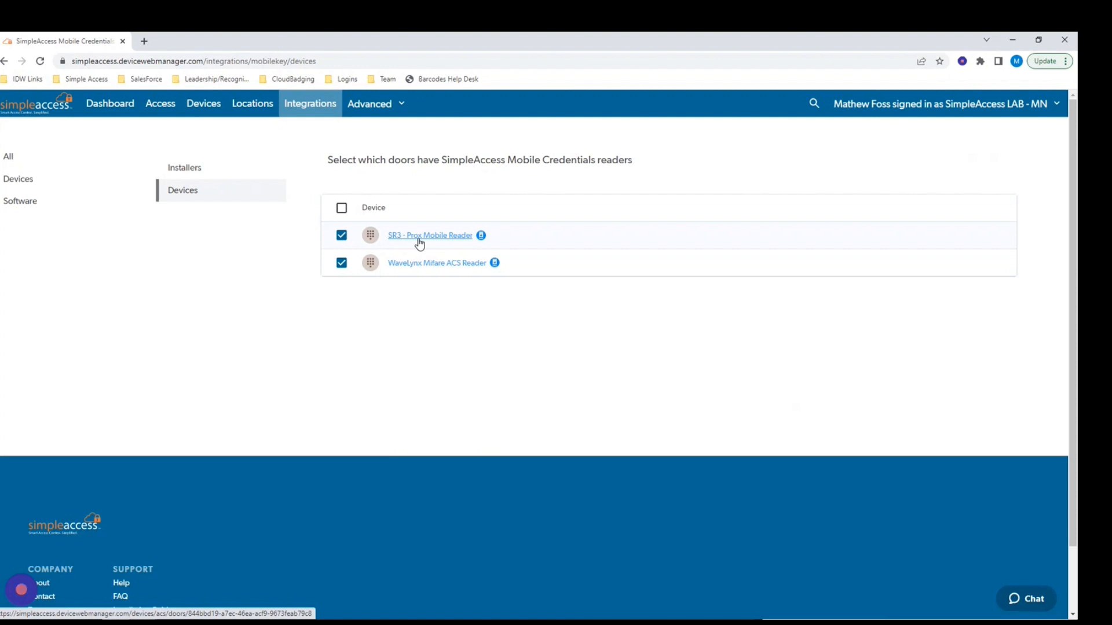
pyautogui.click(386, 106)
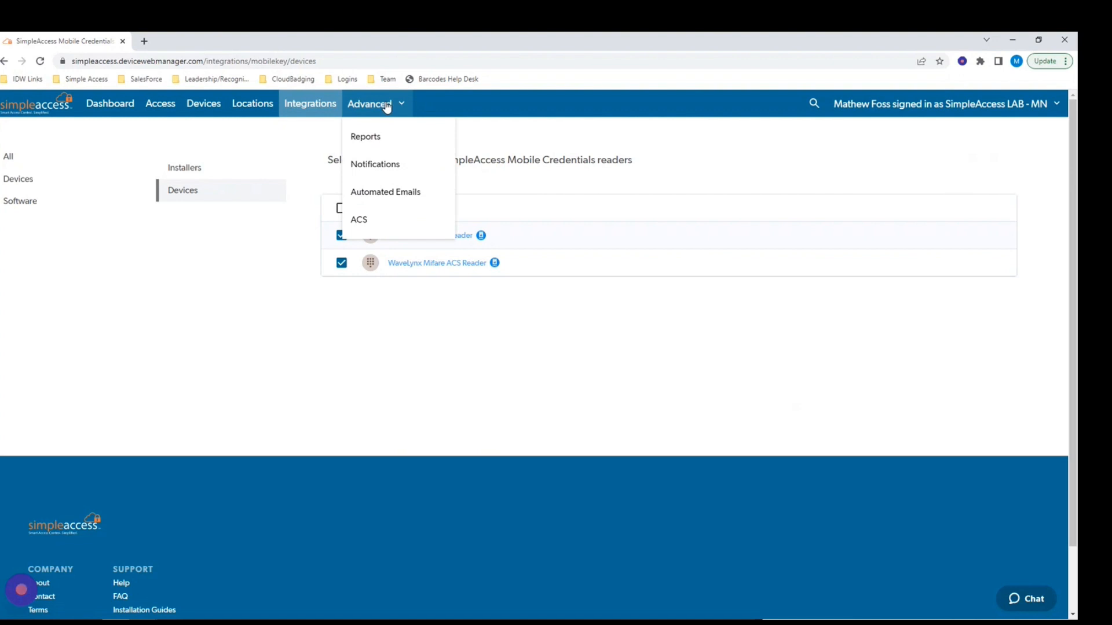
pyautogui.click(374, 139)
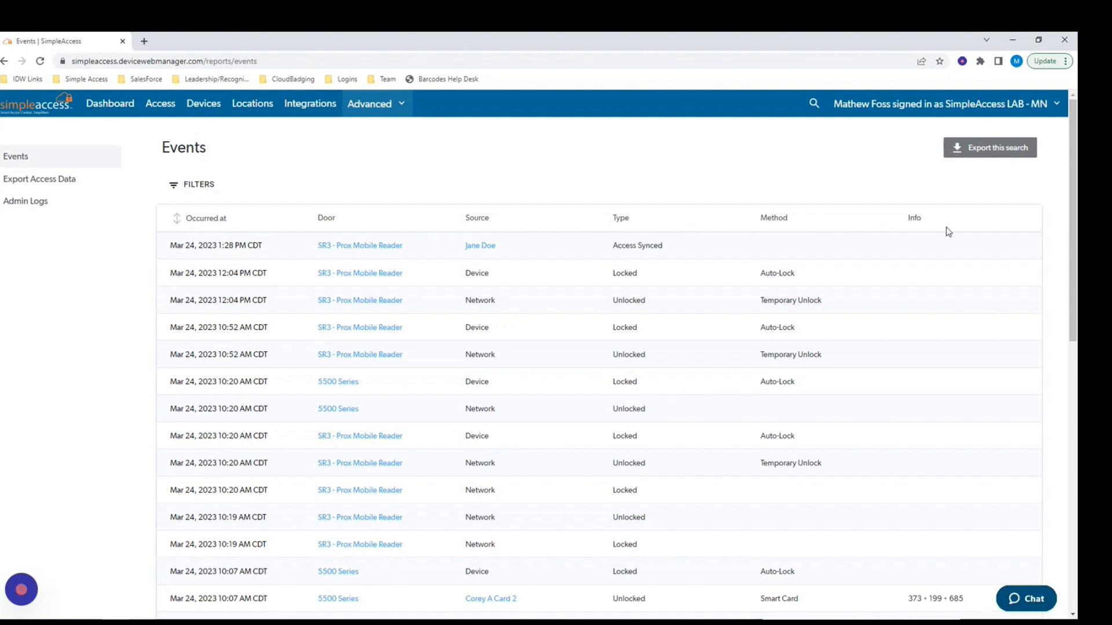
pyautogui.click(197, 184)
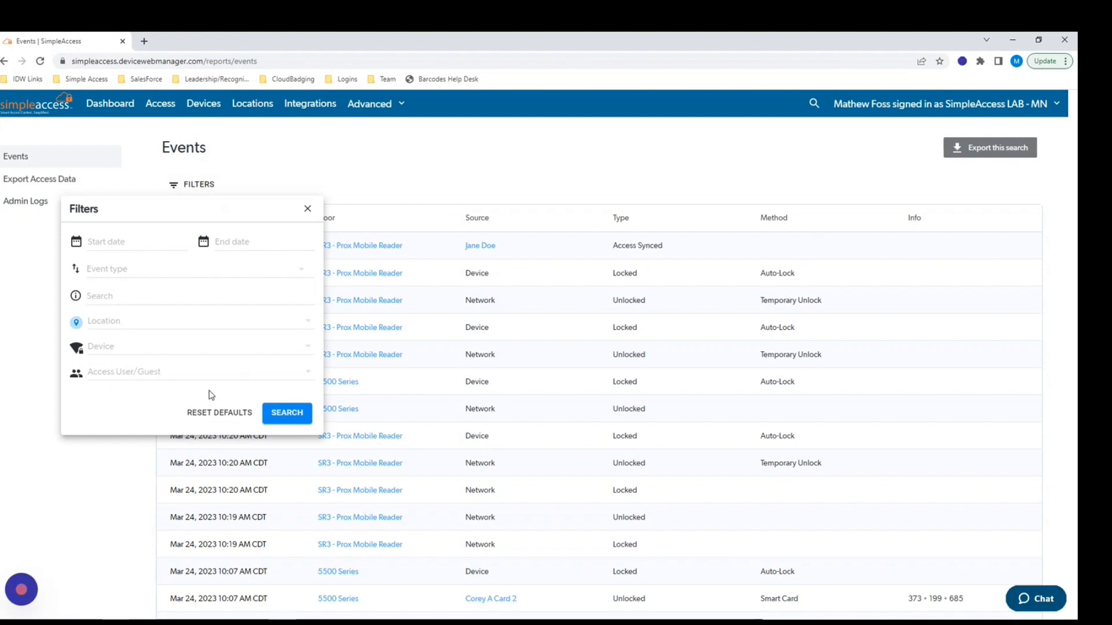
pyautogui.click(309, 374)
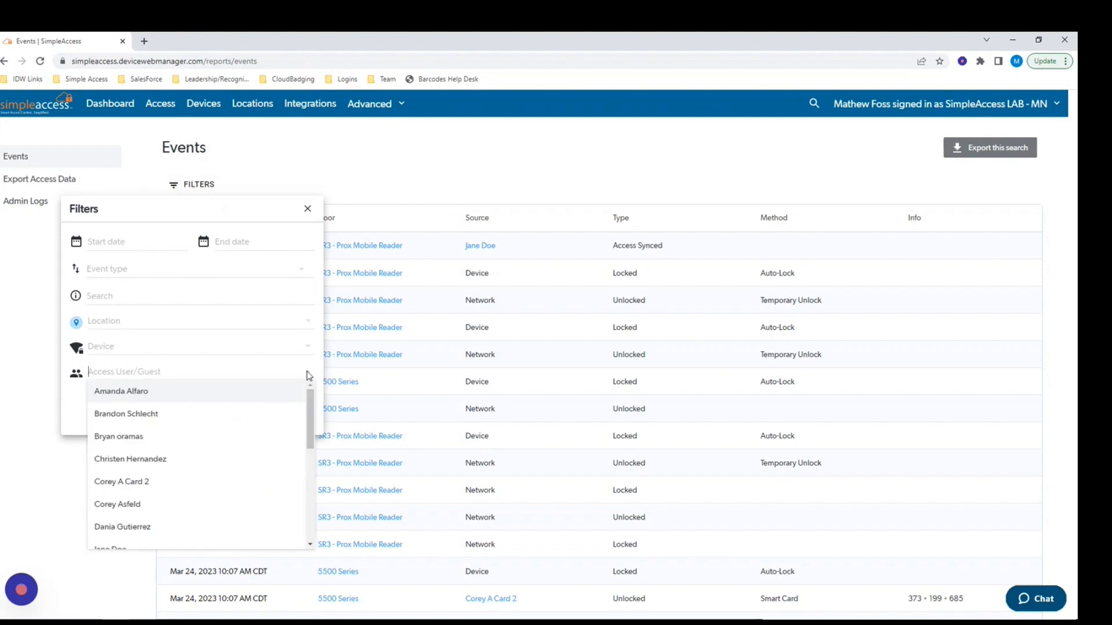
pyautogui.click(309, 373)
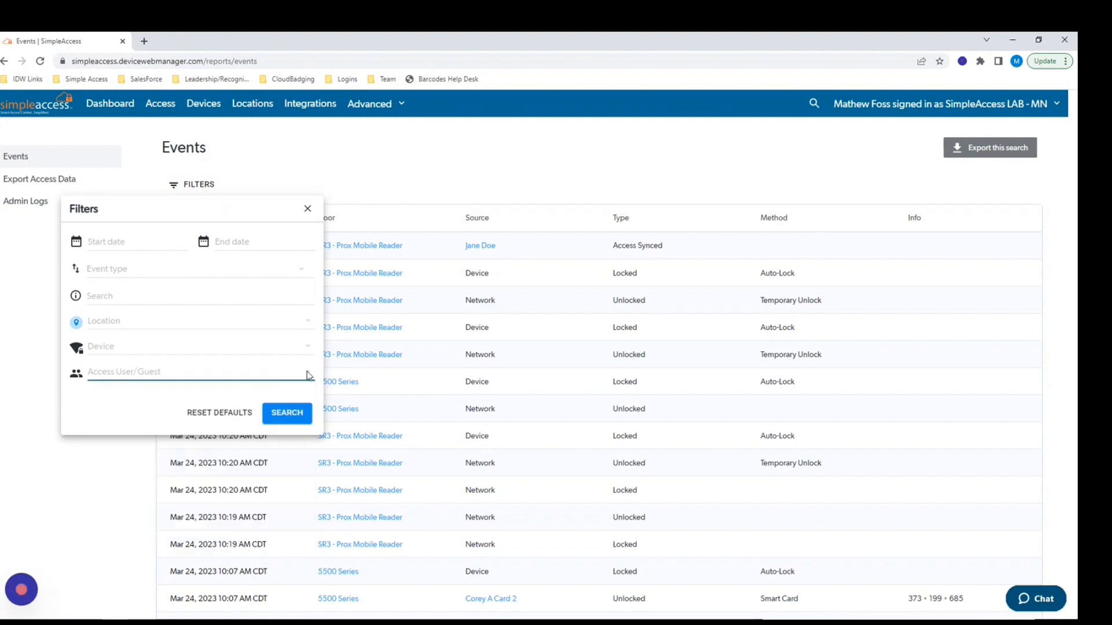
pyautogui.click(308, 209)
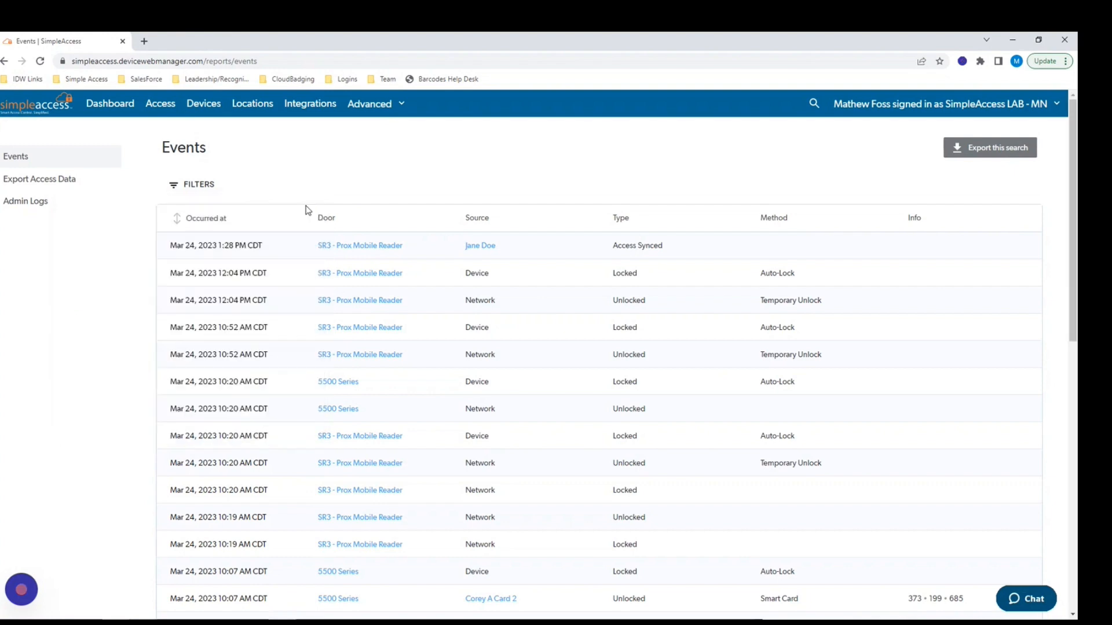
pyautogui.click(372, 108)
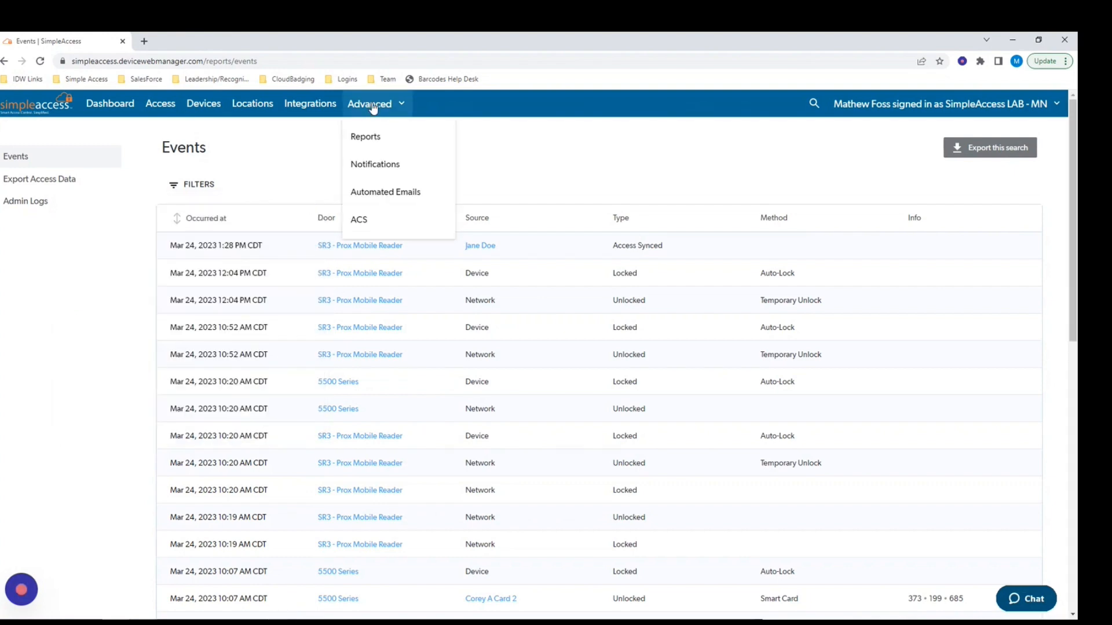
# Go to Advanced > Automated Emails and view the User Email Template.
pyautogui.click(386, 196)
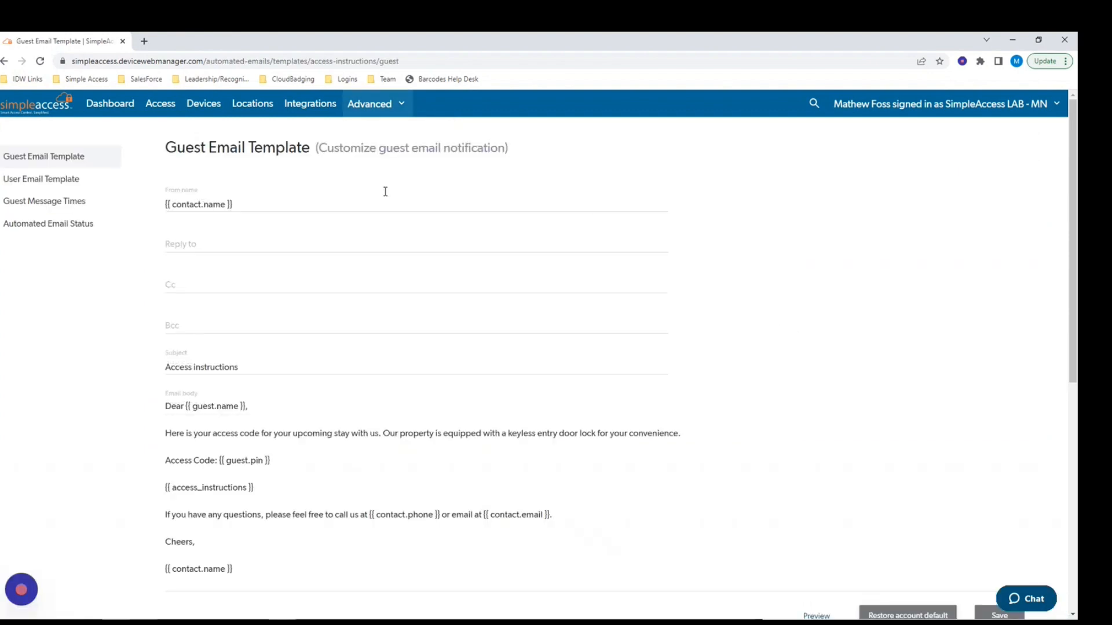
pyautogui.click(34, 184)
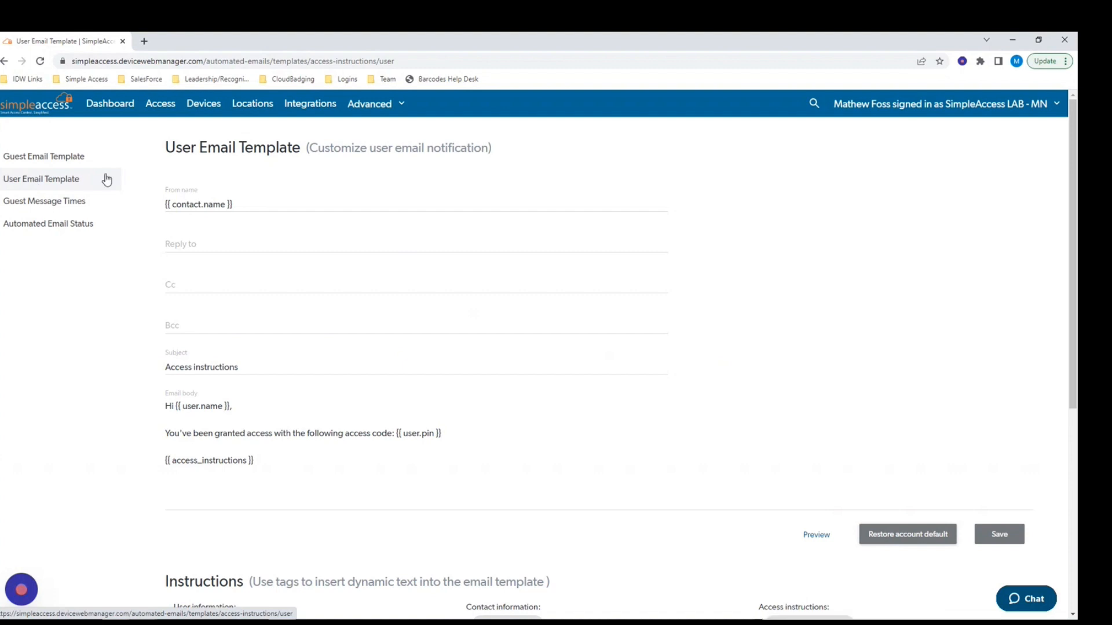
pyautogui.click(382, 110)
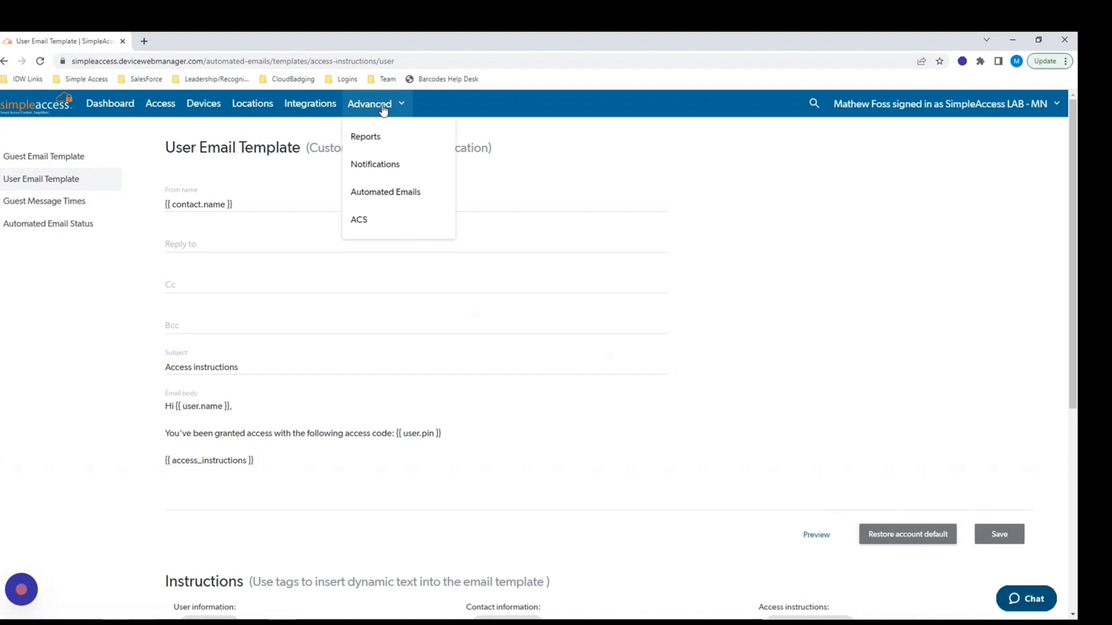
pyautogui.click(382, 110)
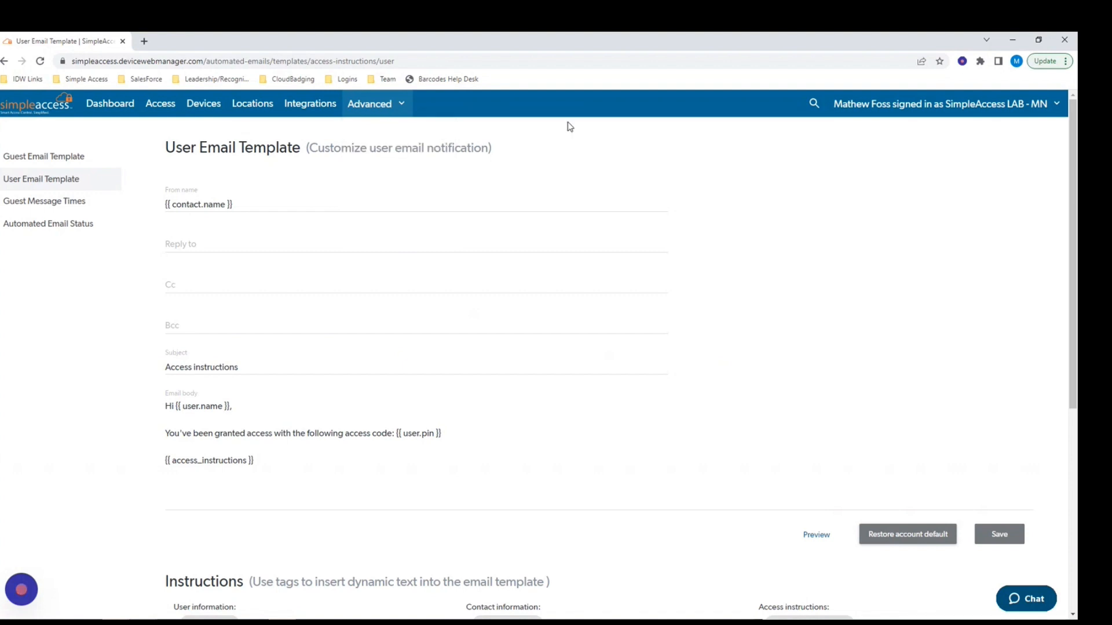
# Go from the account menu to Members & Roles and start a Share account member invite.
pyautogui.click(1005, 106)
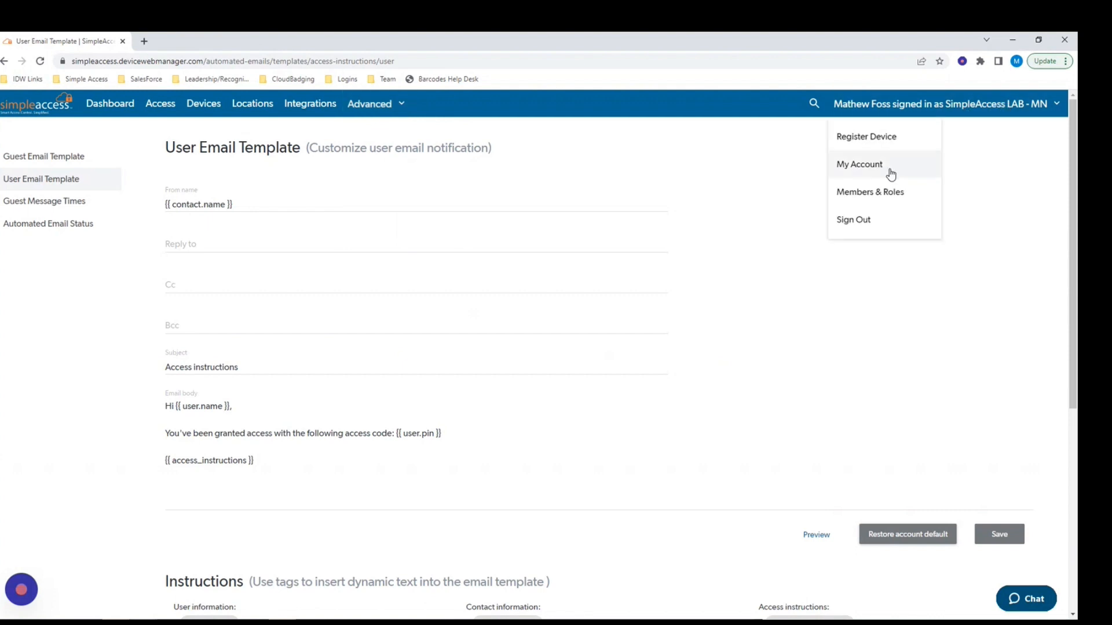
pyautogui.click(871, 193)
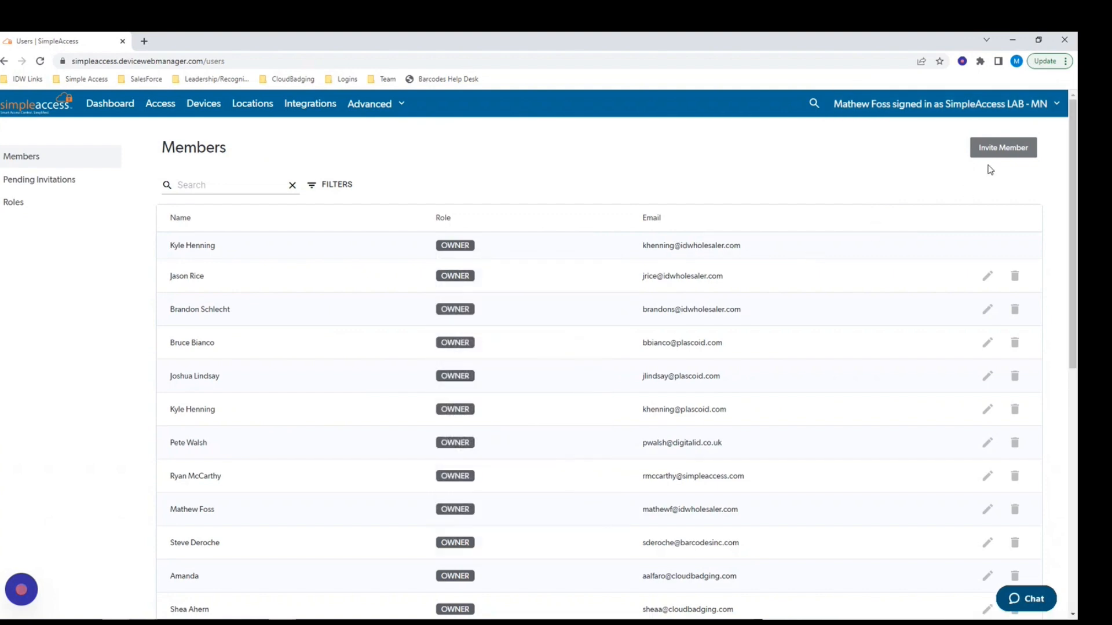
pyautogui.click(1003, 149)
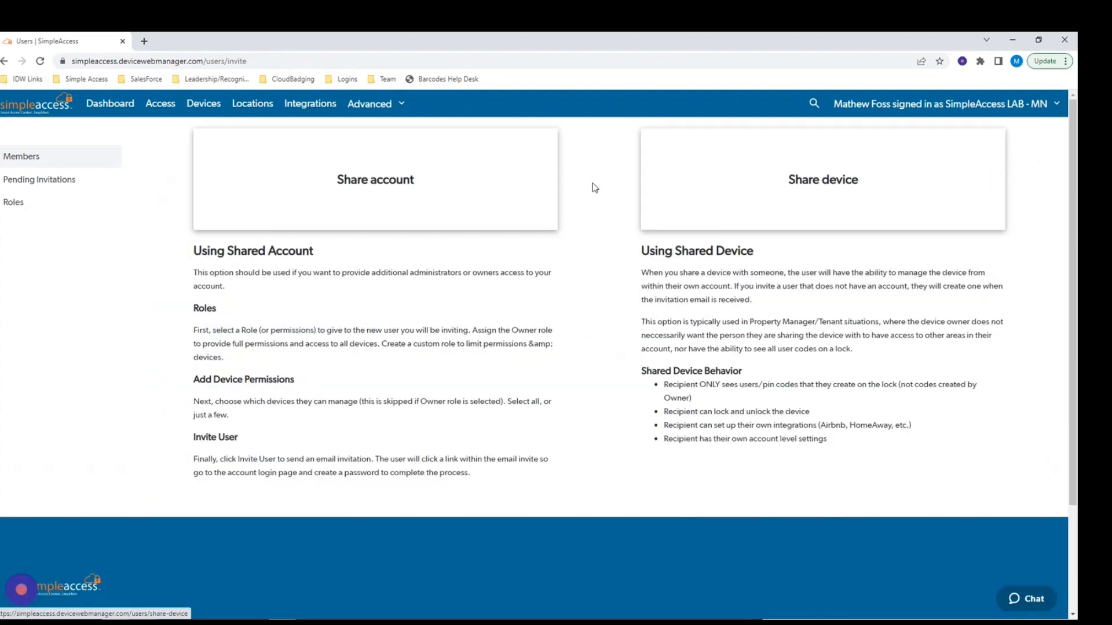
pyautogui.click(365, 197)
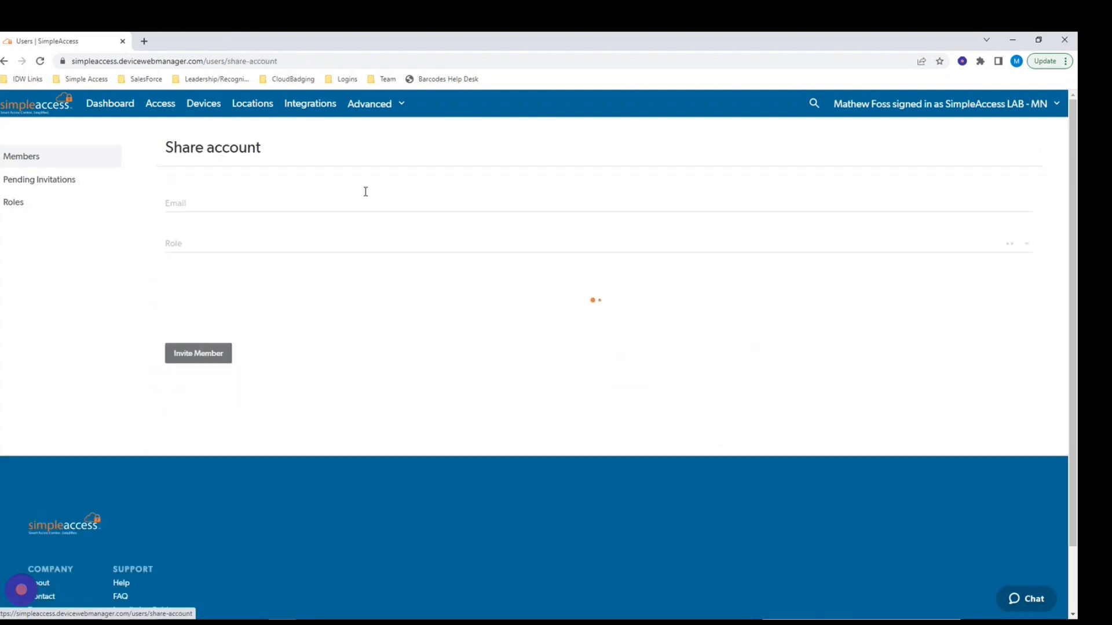
# Enter a test e-mail address for the invitee and toggle Entire Account device permission.
pyautogui.click(198, 205)
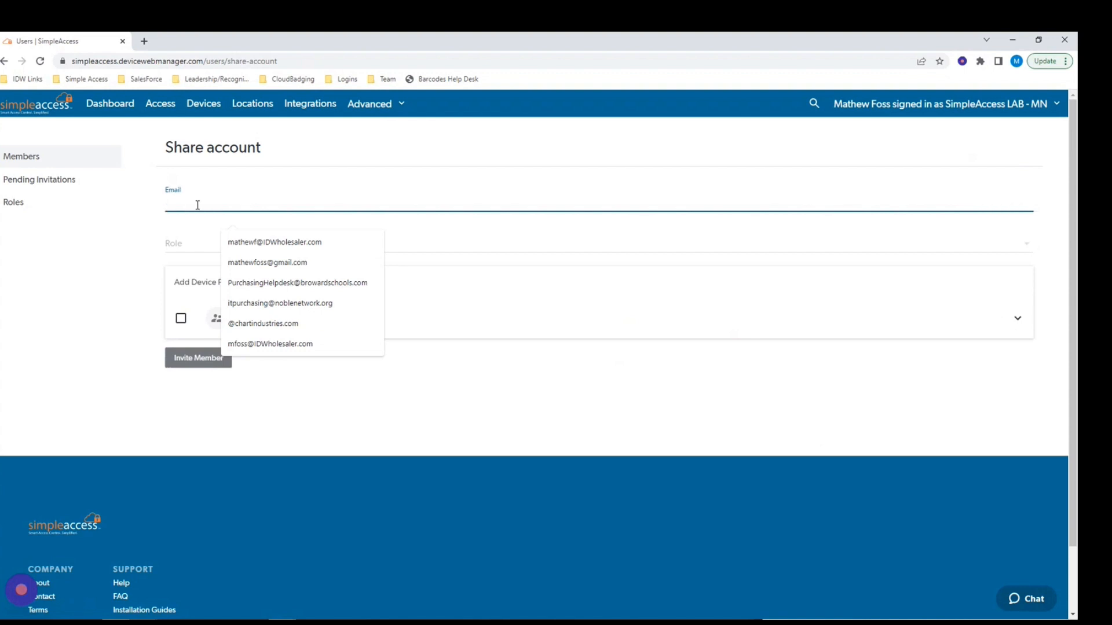
pyautogui.write('test')
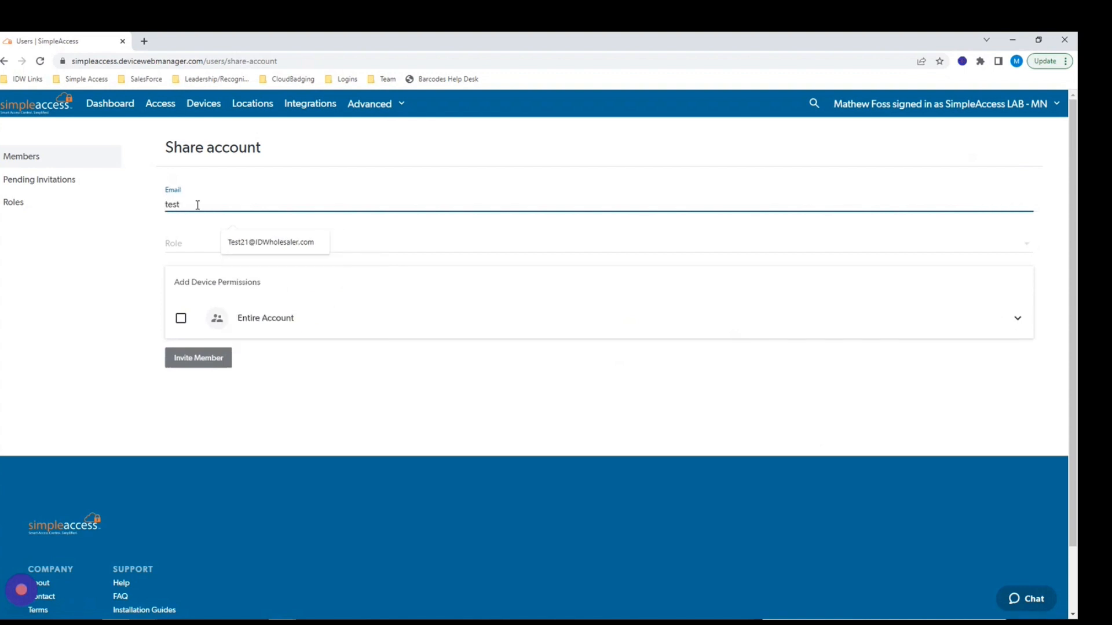
pyautogui.write('@Simple')
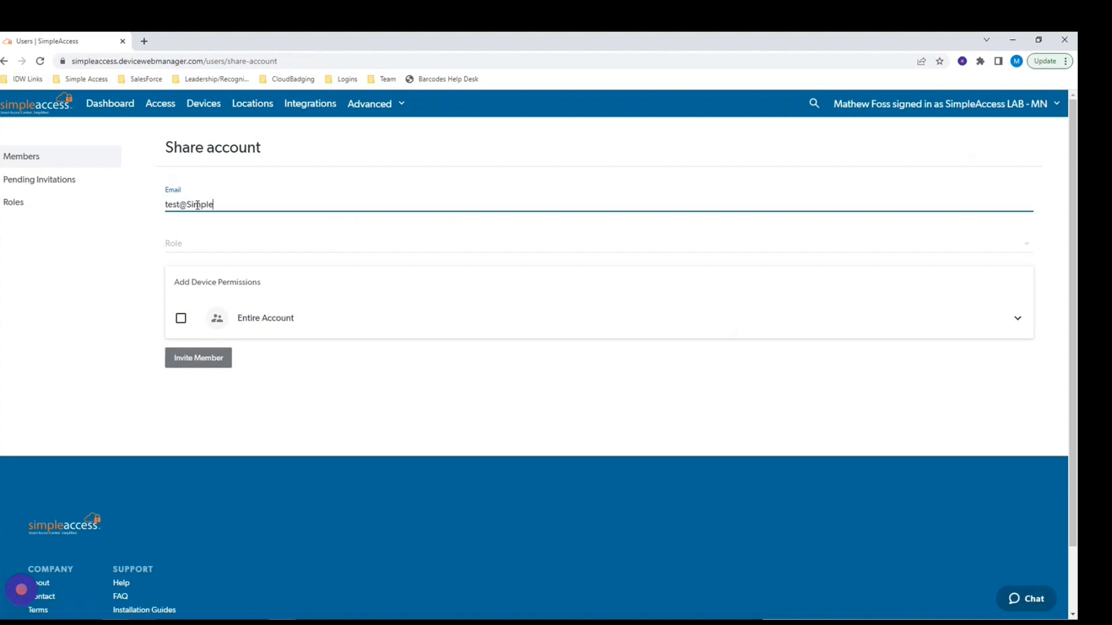
pyautogui.write('access')
pyautogui.click(182, 322)
pyautogui.click(181, 320)
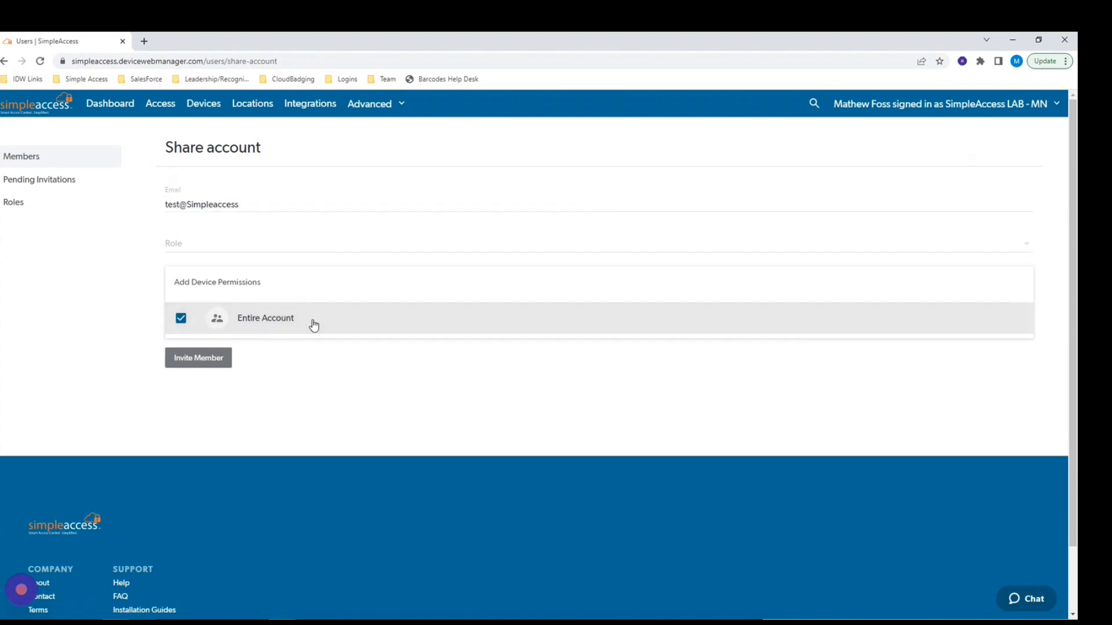
# Browse the 2nd Location and SimpleAccess HQ device lists, then go to the Roles page.
pyautogui.click(178, 320)
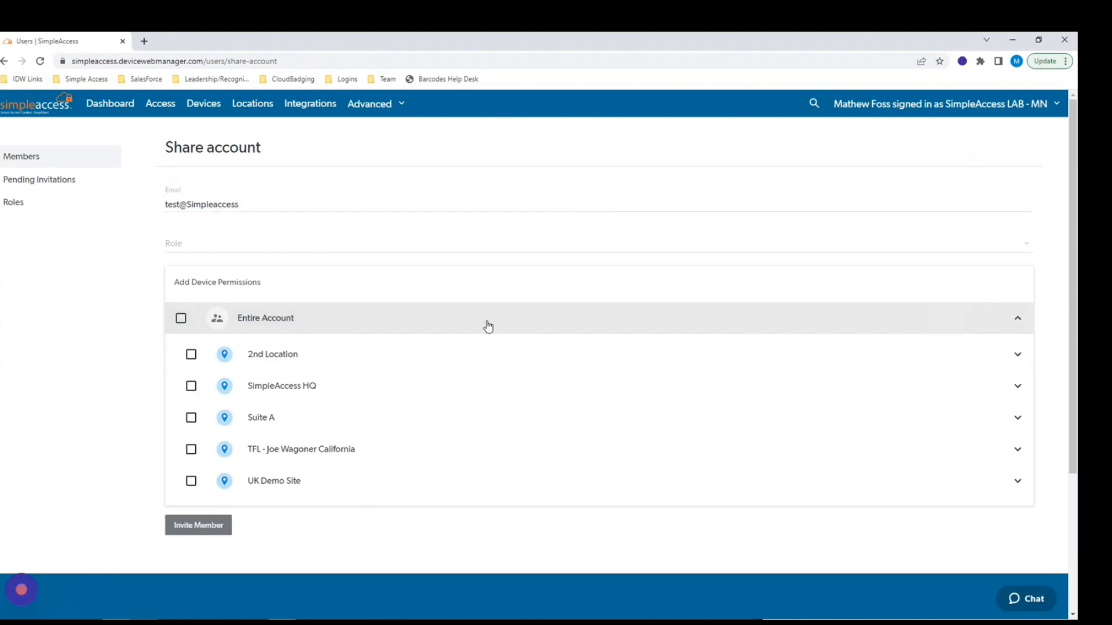
pyautogui.click(559, 362)
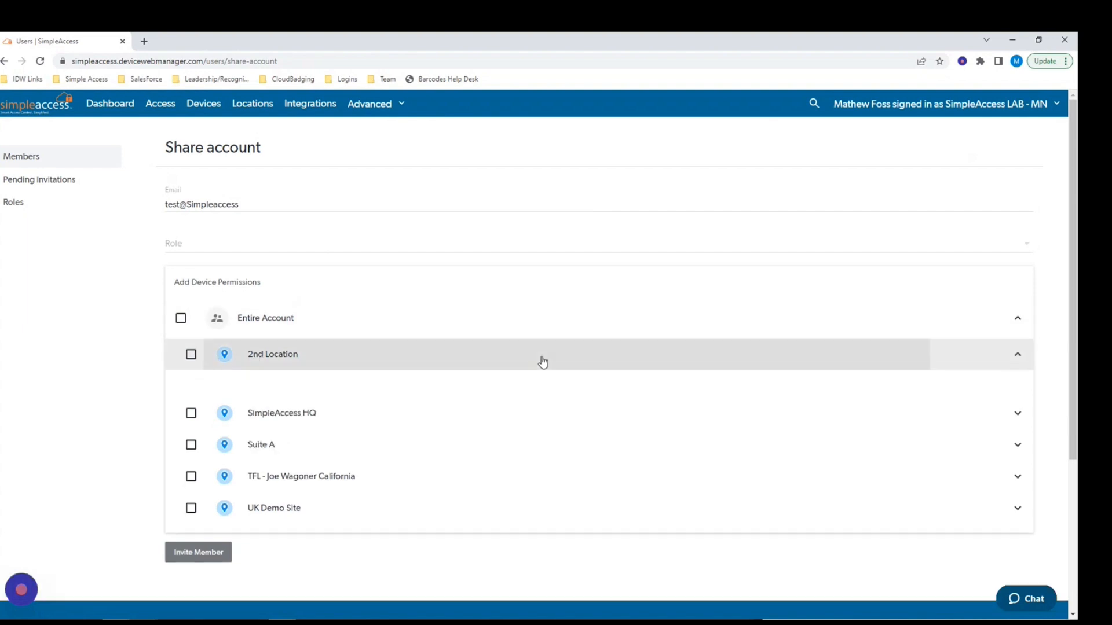
pyautogui.click(382, 421)
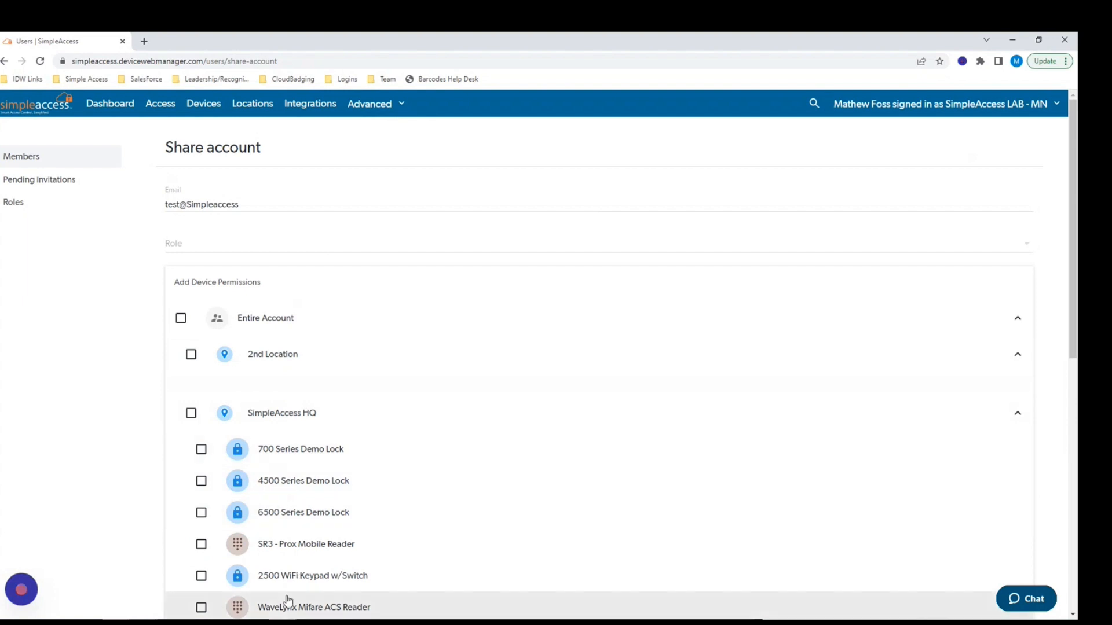
pyautogui.click(1019, 326)
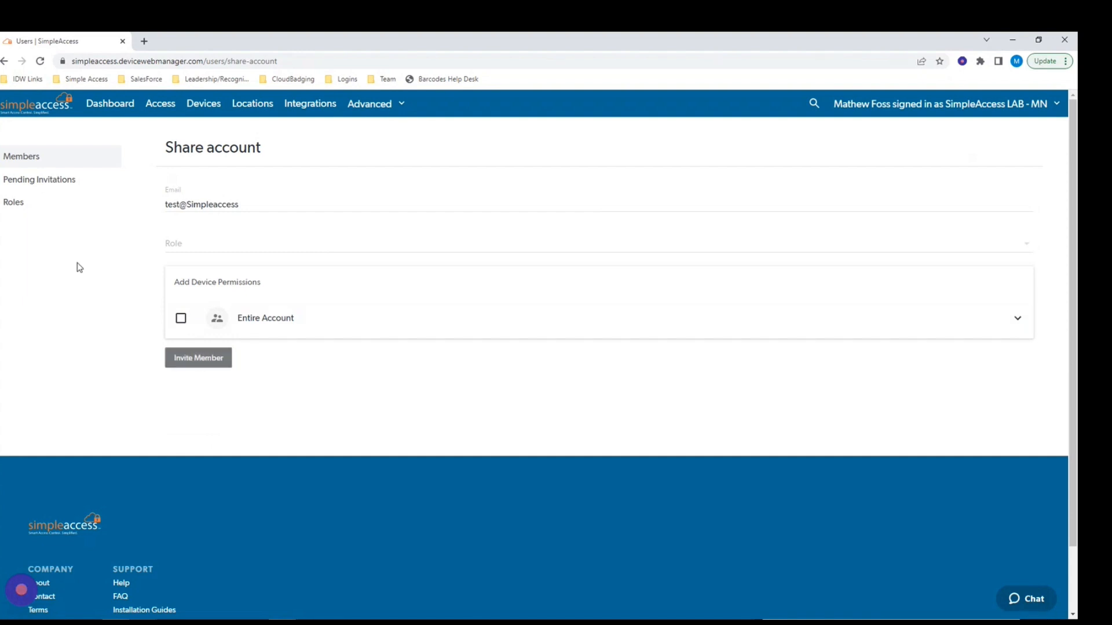
pyautogui.click(20, 207)
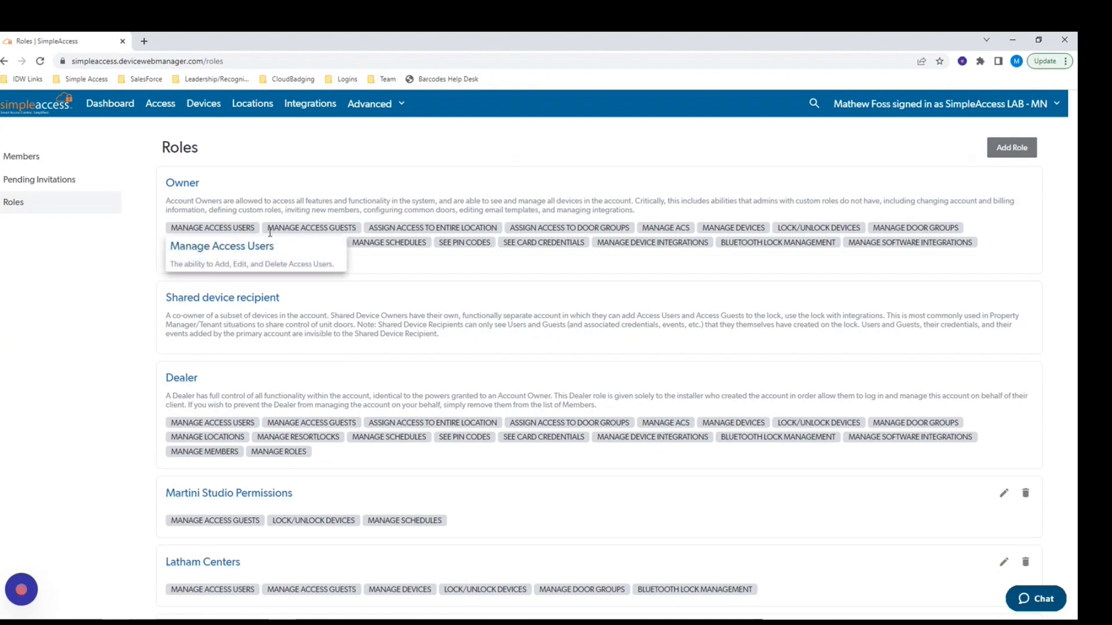
pyautogui.moveTo(309, 231)
pyautogui.moveTo(429, 231)
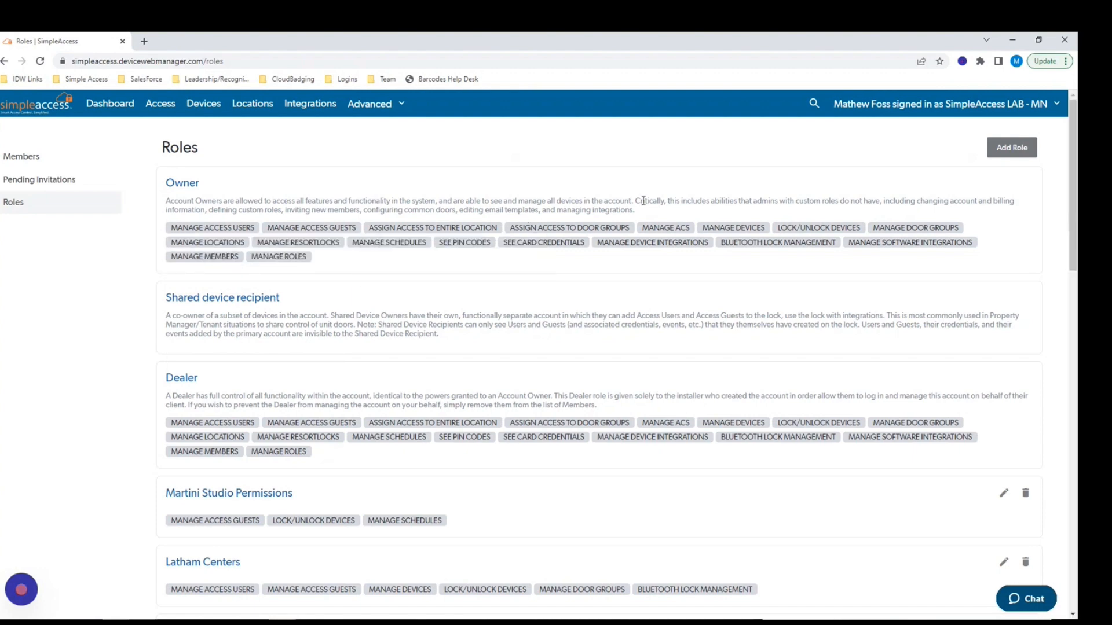
# Add a new role named CEO.
pyautogui.click(1000, 150)
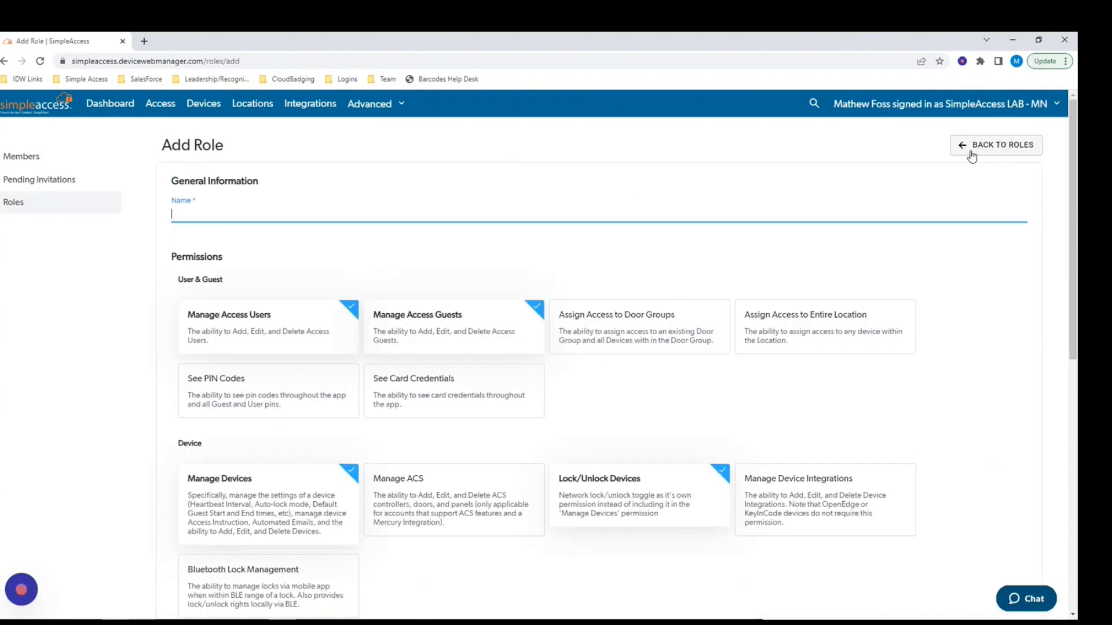
pyautogui.click(220, 212)
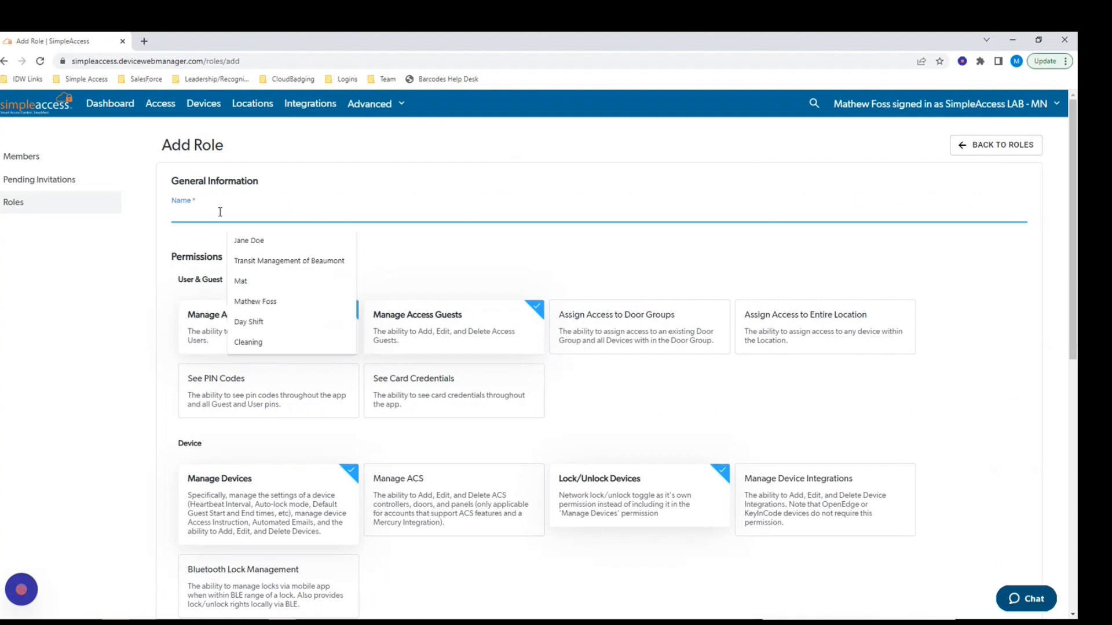
pyautogui.write('CEO')
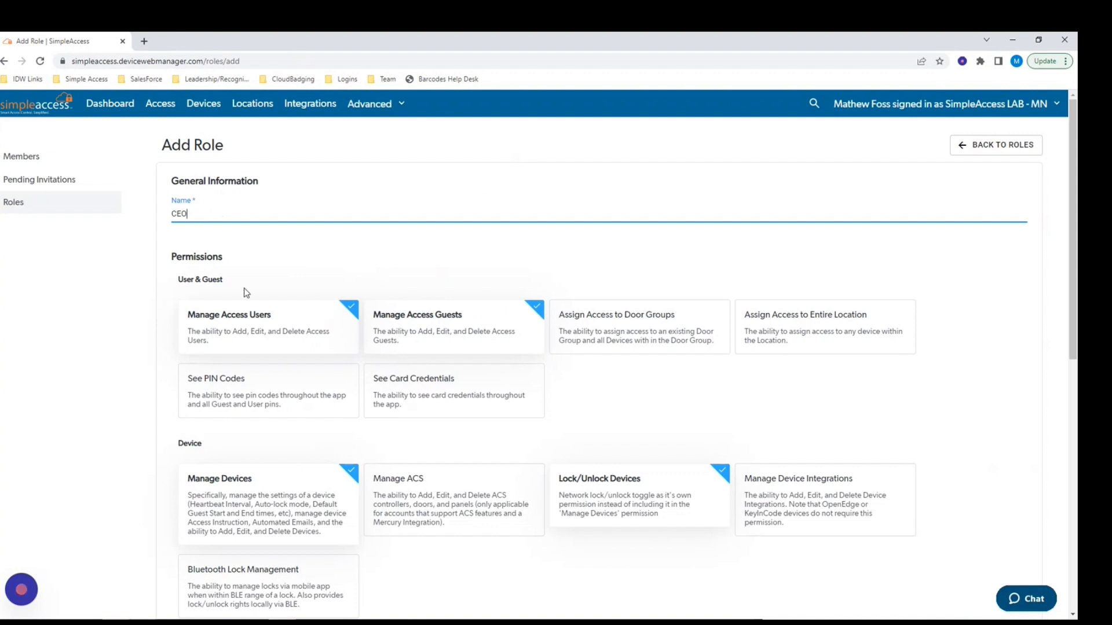
# Give the CEO role the Manage ACS and See Card Credentials permissions and save it.
pyautogui.scroll(-1, 238, 310)
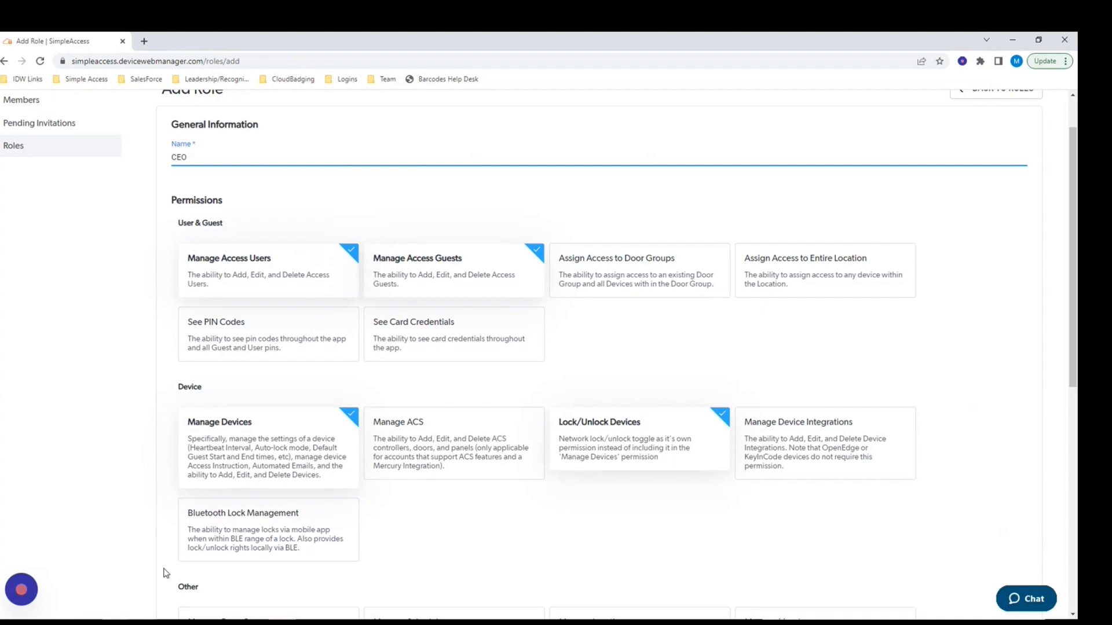
pyautogui.scroll(-2, 255, 579)
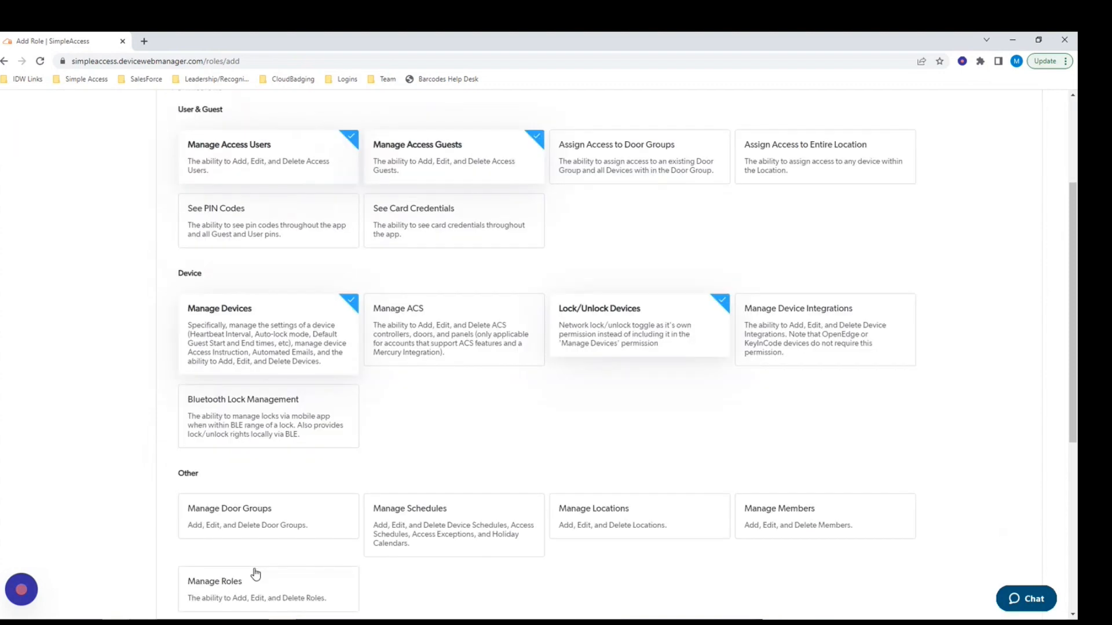
pyautogui.click(406, 320)
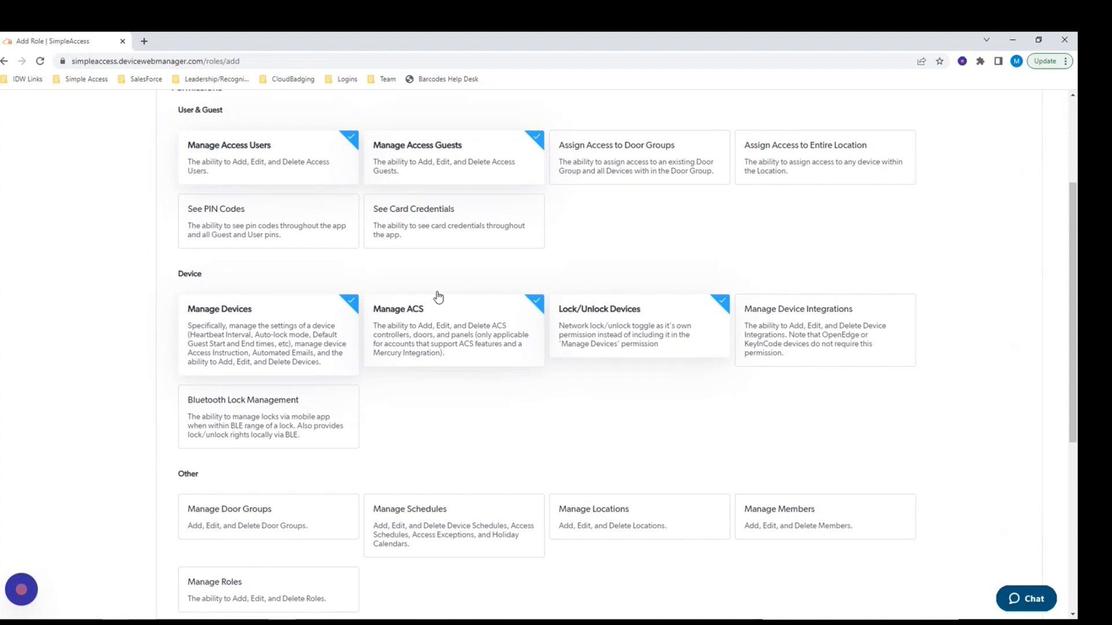
pyautogui.click(460, 224)
pyautogui.scroll(3, 620, 223)
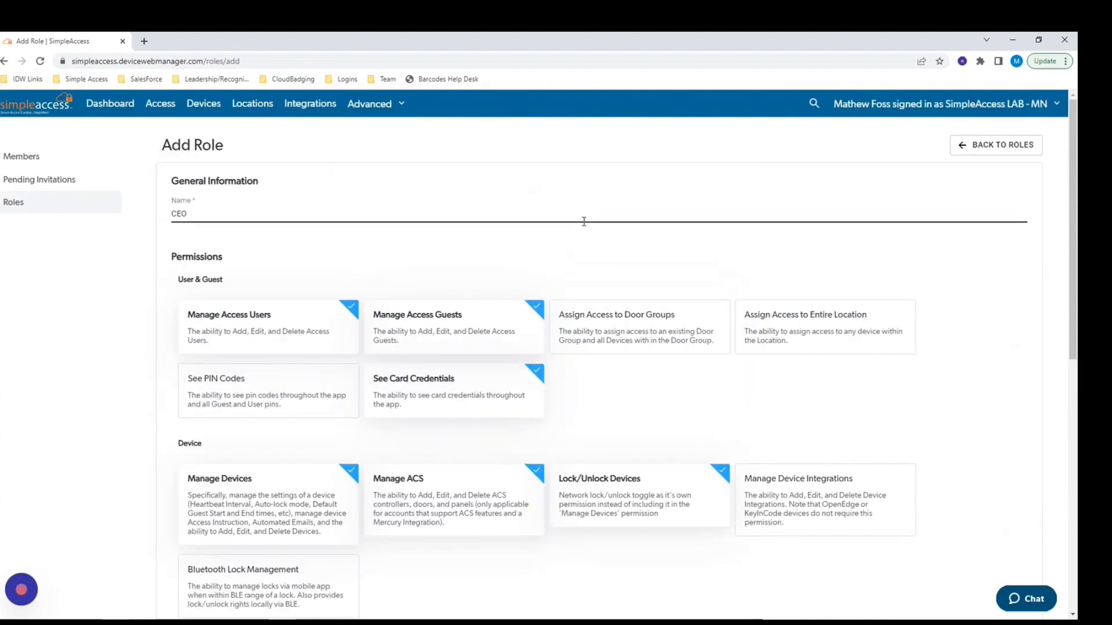
pyautogui.scroll(-3, 323, 408)
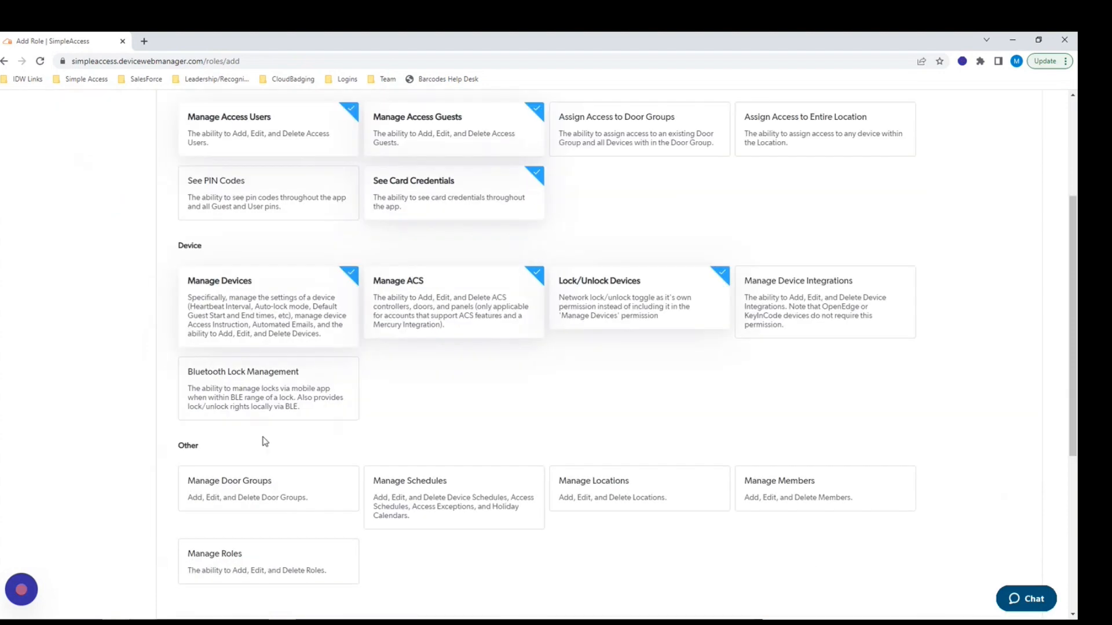
pyautogui.scroll(-3, 260, 443)
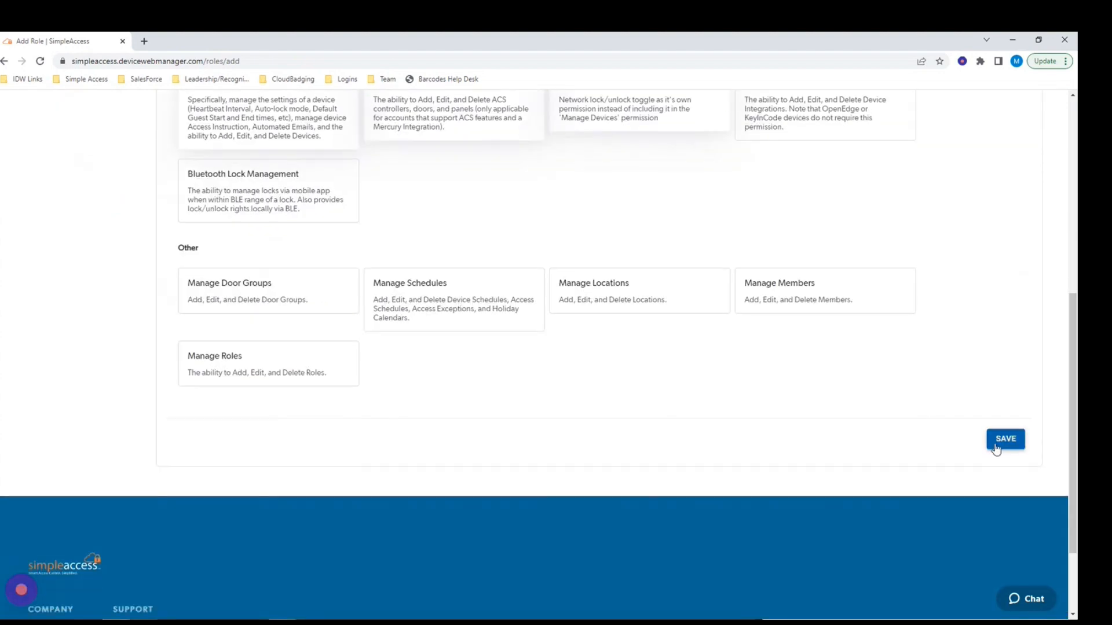
pyautogui.click(1005, 439)
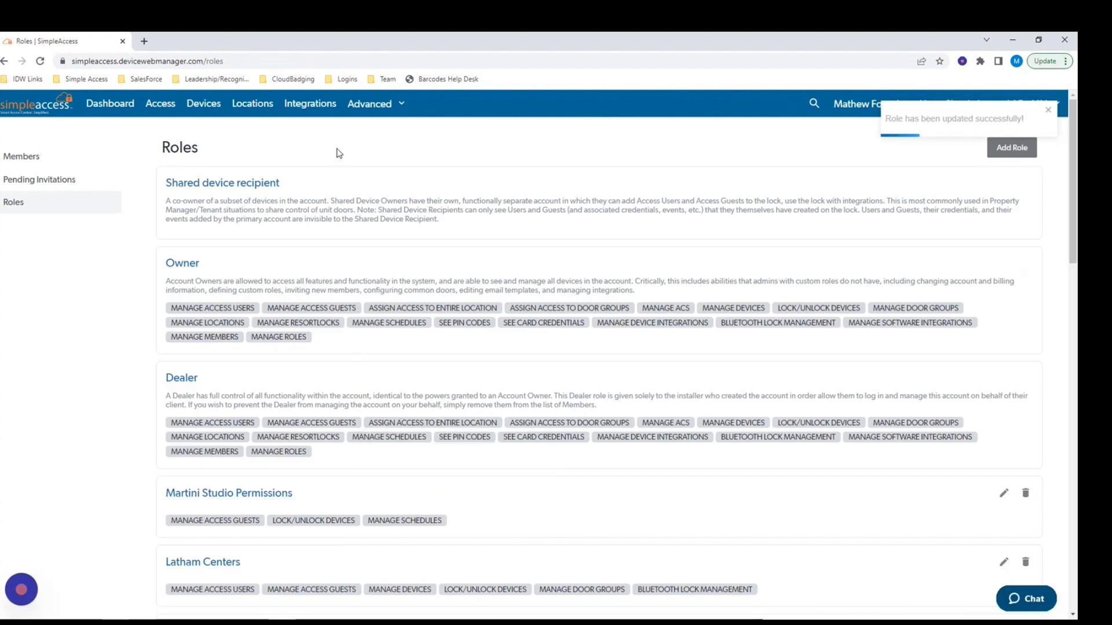
# Open the dashboard, view the SR3 - Prox Mobile Reader device page, then return to the dashboard.
pyautogui.click(103, 109)
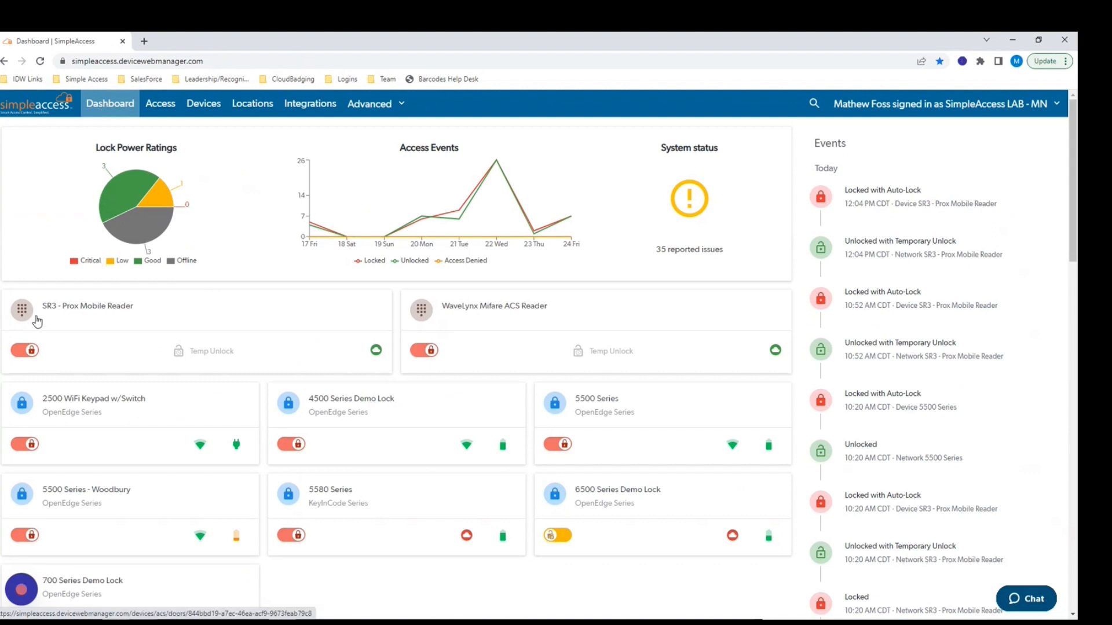
pyautogui.click(87, 313)
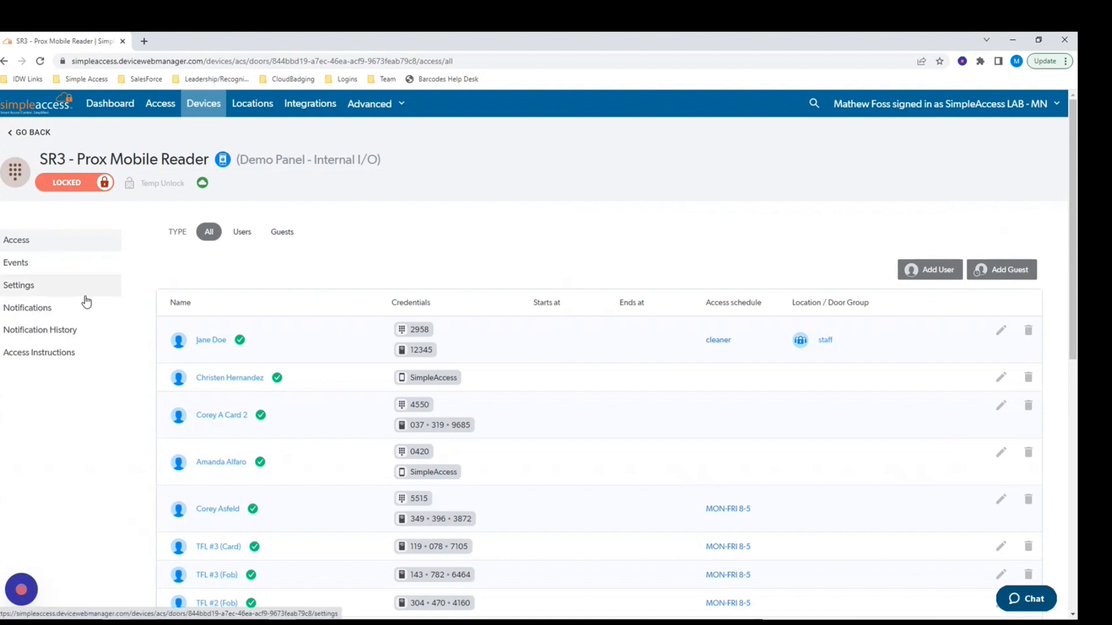
pyautogui.hotkey('alt', 'Left')
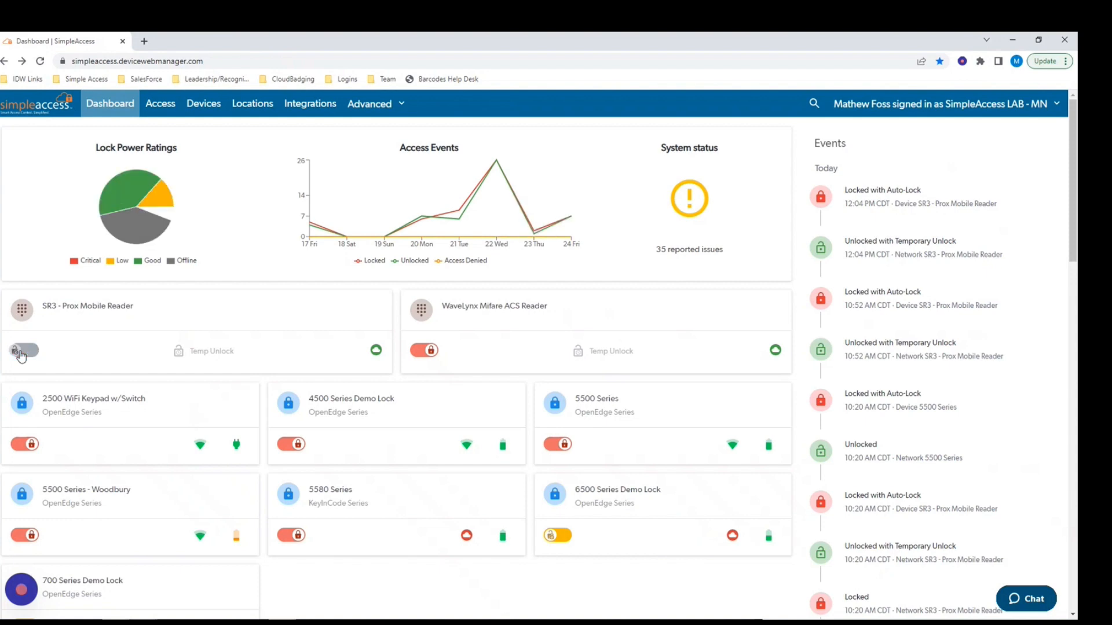
# Switch the SR3 - Prox Mobile Reader lock to unlocked and review the dashboard's events.
pyautogui.click(20, 353)
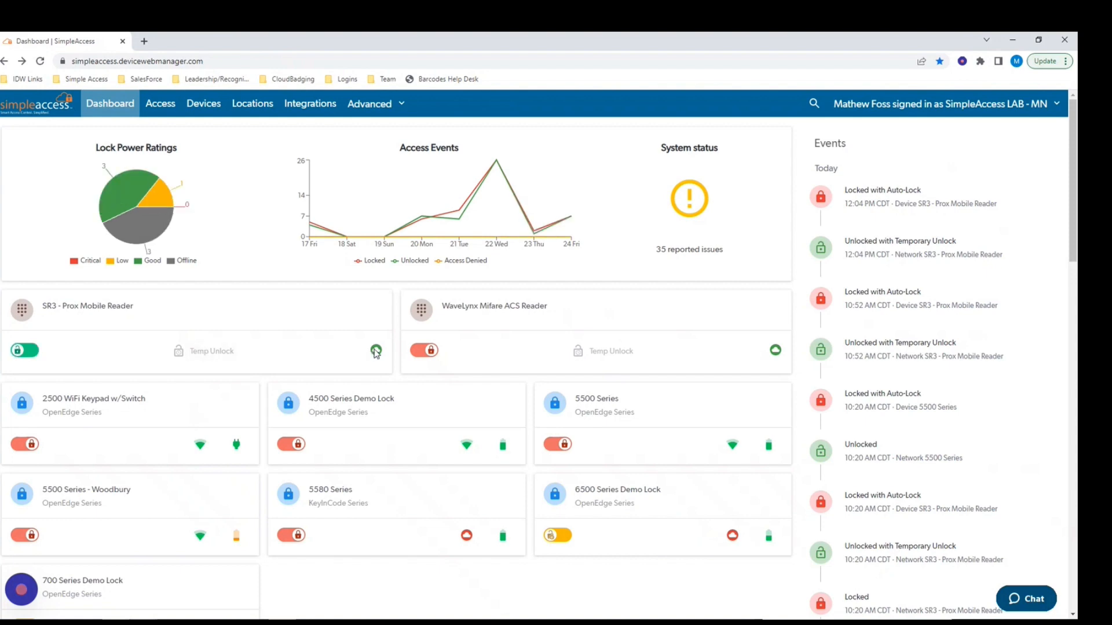
pyautogui.moveTo(236, 444)
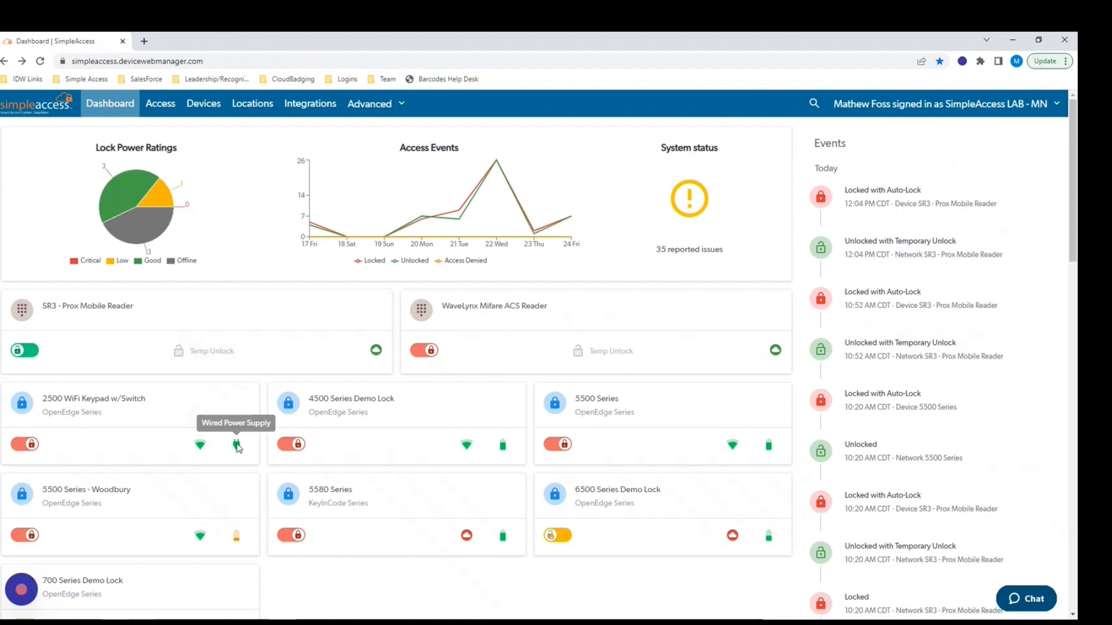
pyautogui.scroll(-4, 399, 420)
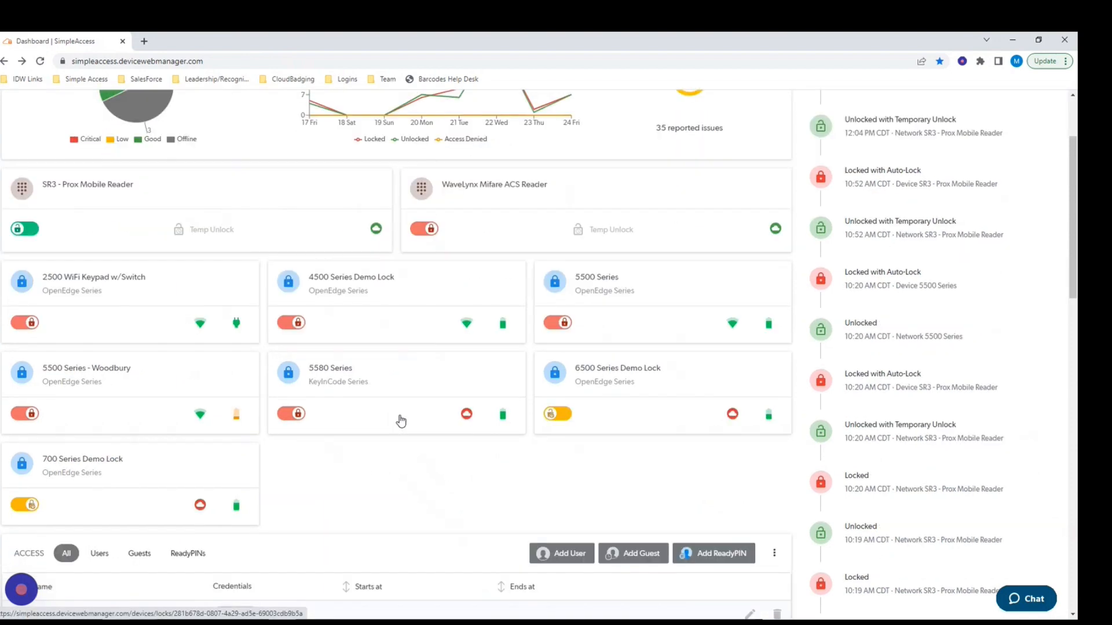
pyautogui.scroll(-4, 400, 421)
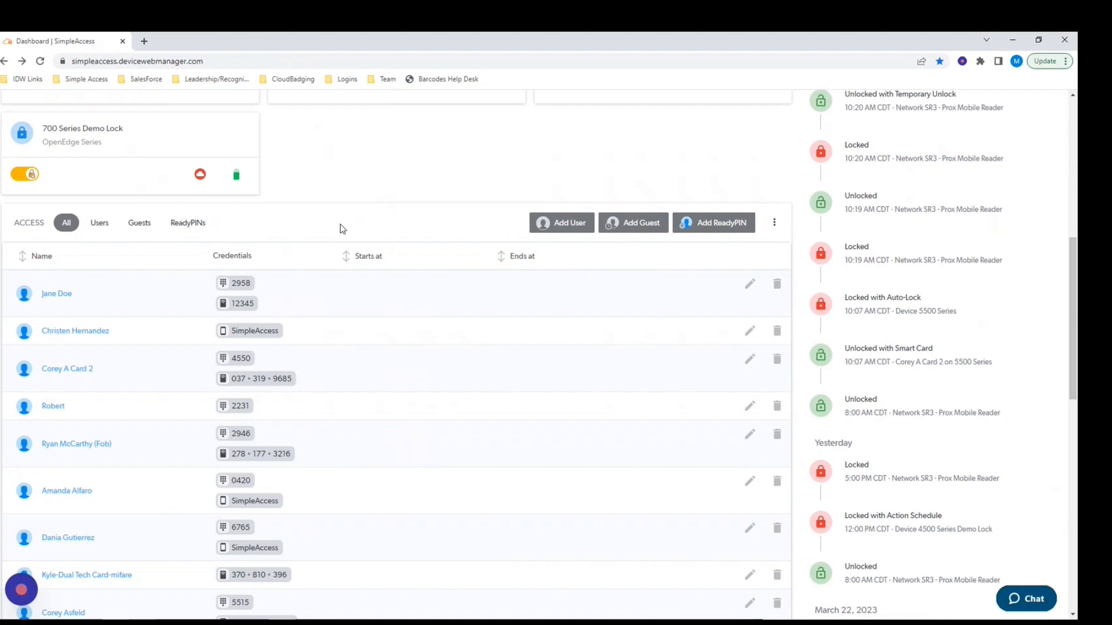
pyautogui.scroll(8, 340, 226)
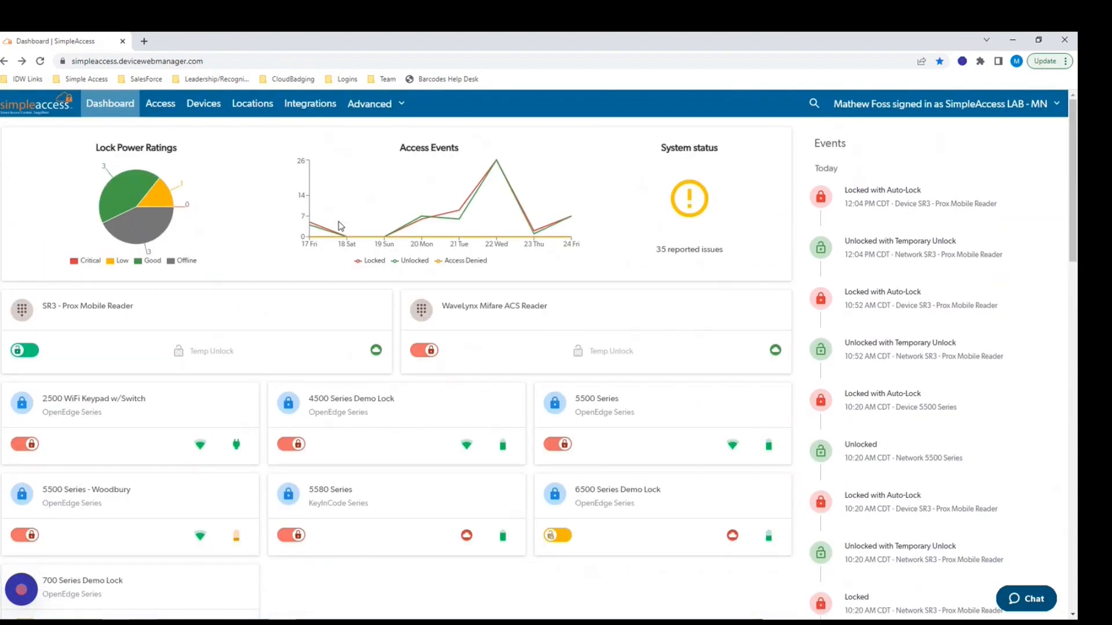